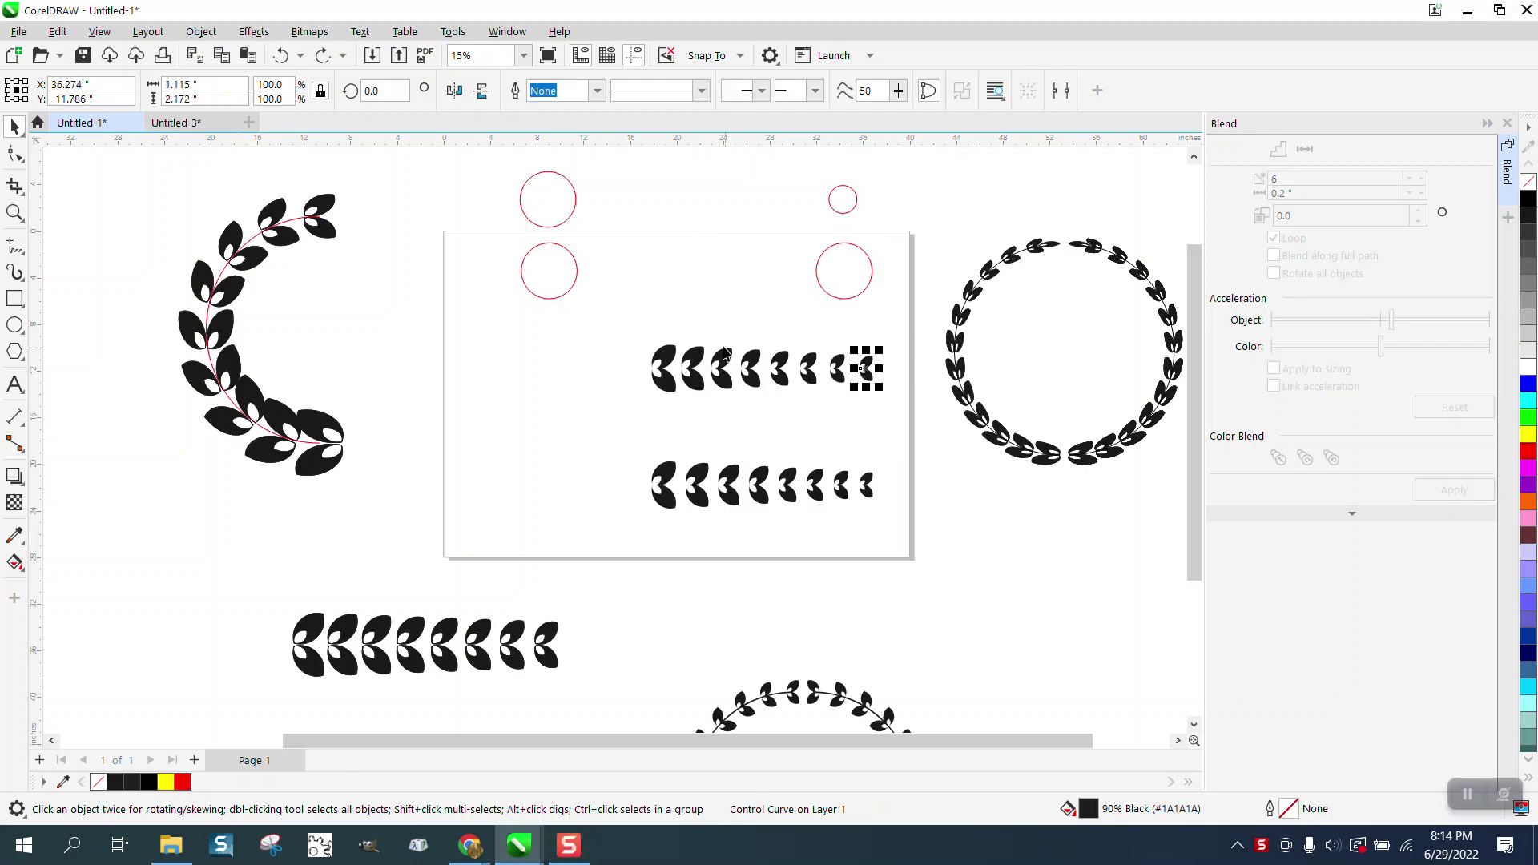
Try deleting the top leaf row and moving its start leaf, undoing both changes
left_click_drag(681, 329, 848, 417)
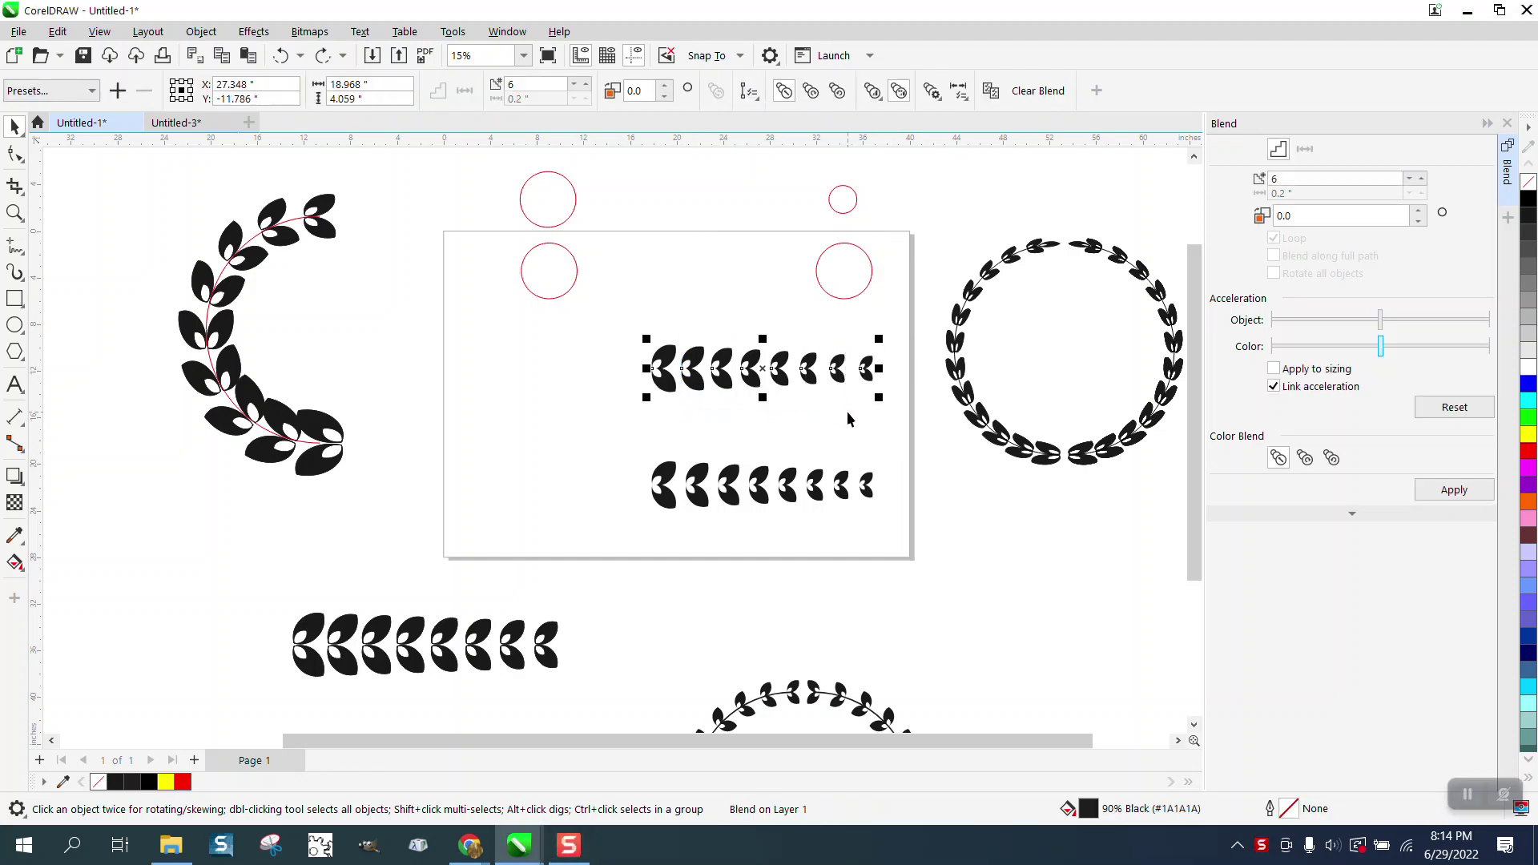
key("Delete")
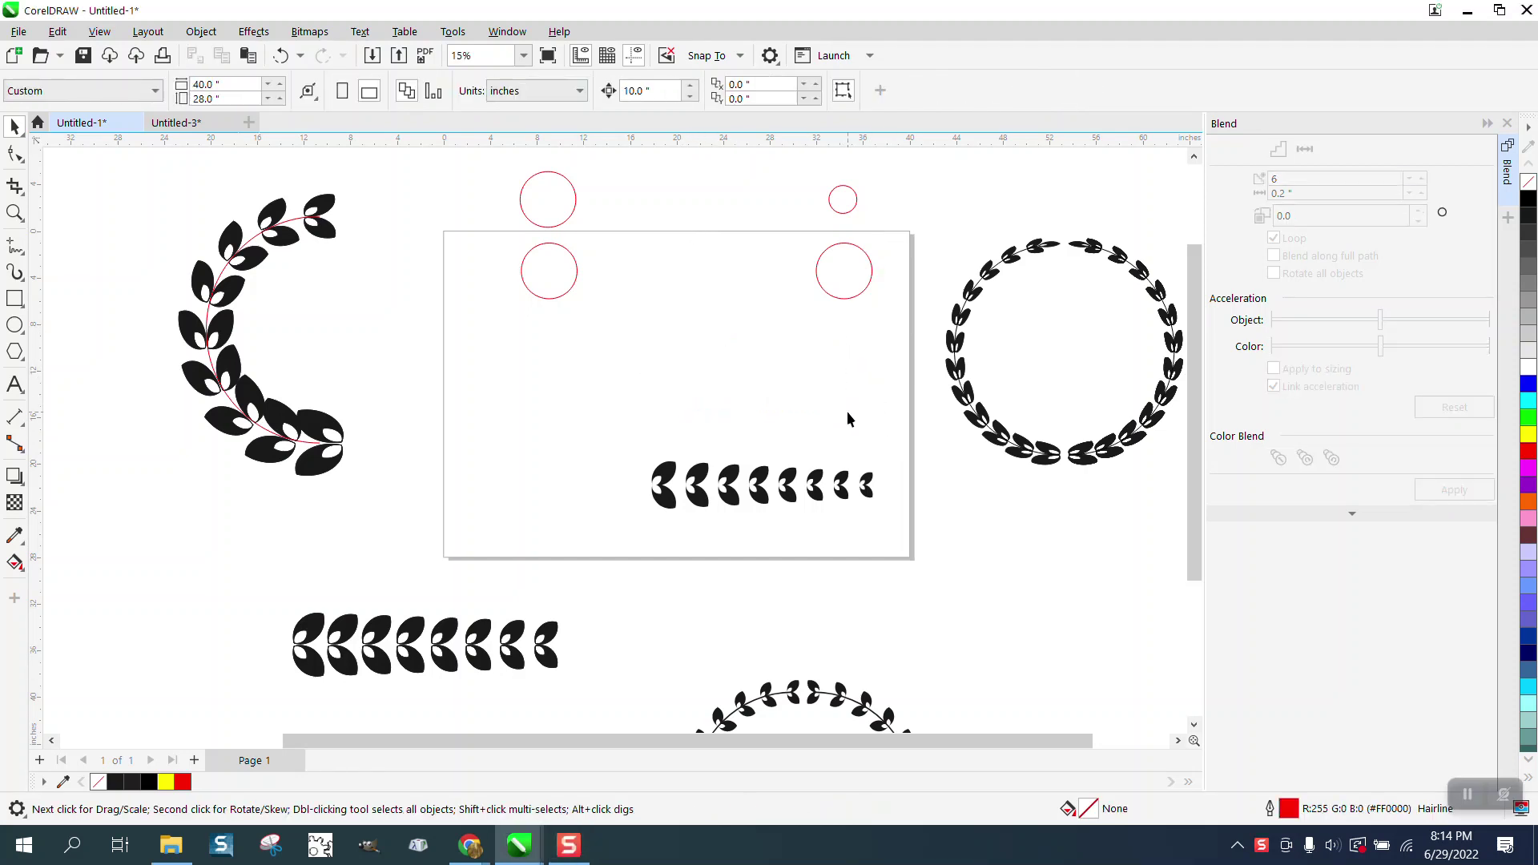
left_click(289, 57)
left_click(668, 369)
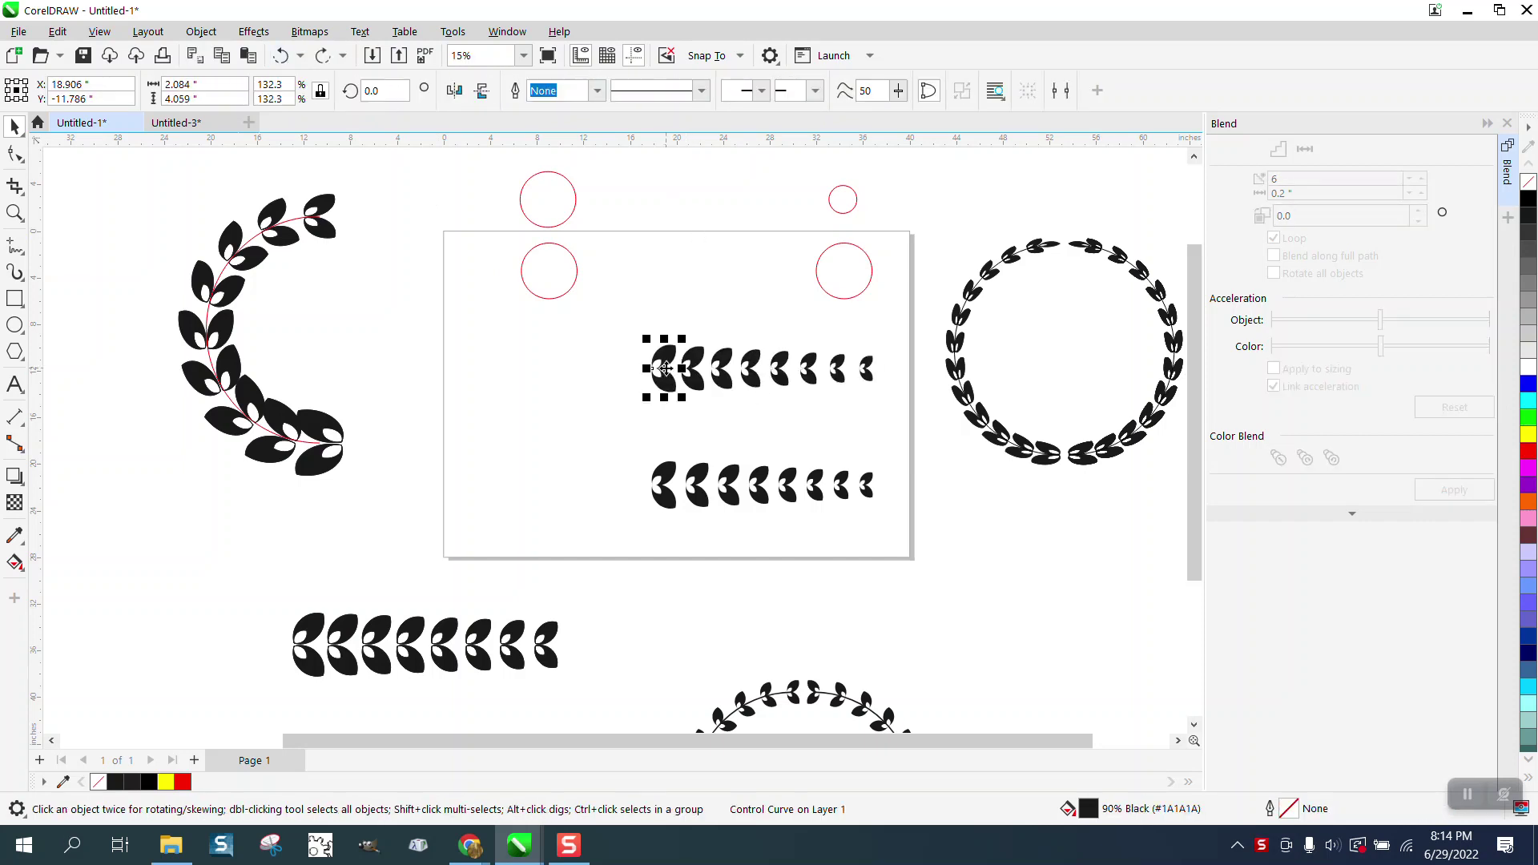
left_click_drag(665, 368, 557, 388)
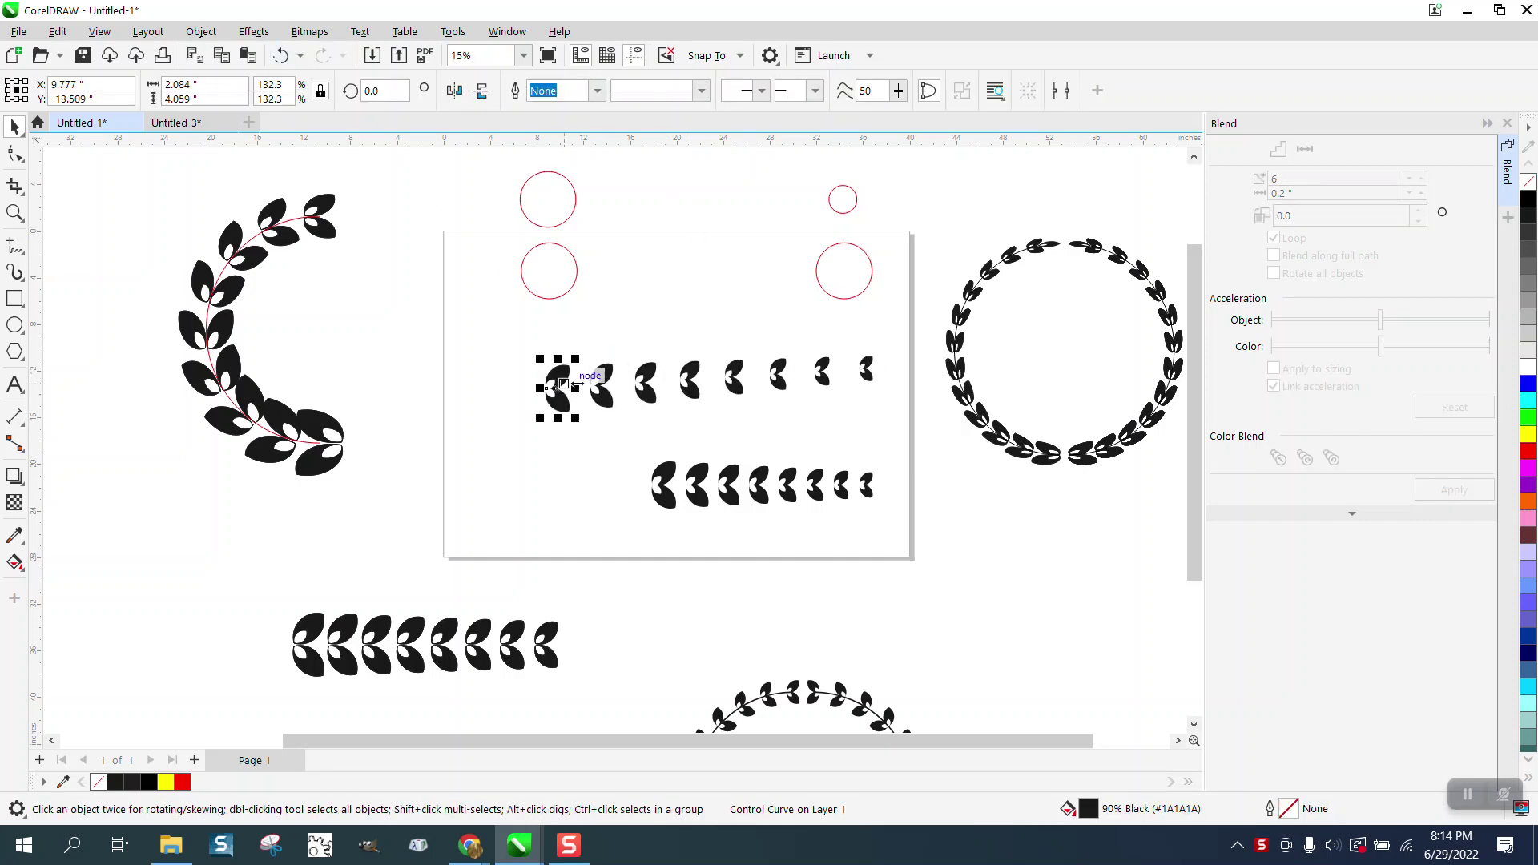
left_click(281, 56)
Break the top leaf blend apart and delete the in-between leaves, keeping both end leaves
left_click(201, 31)
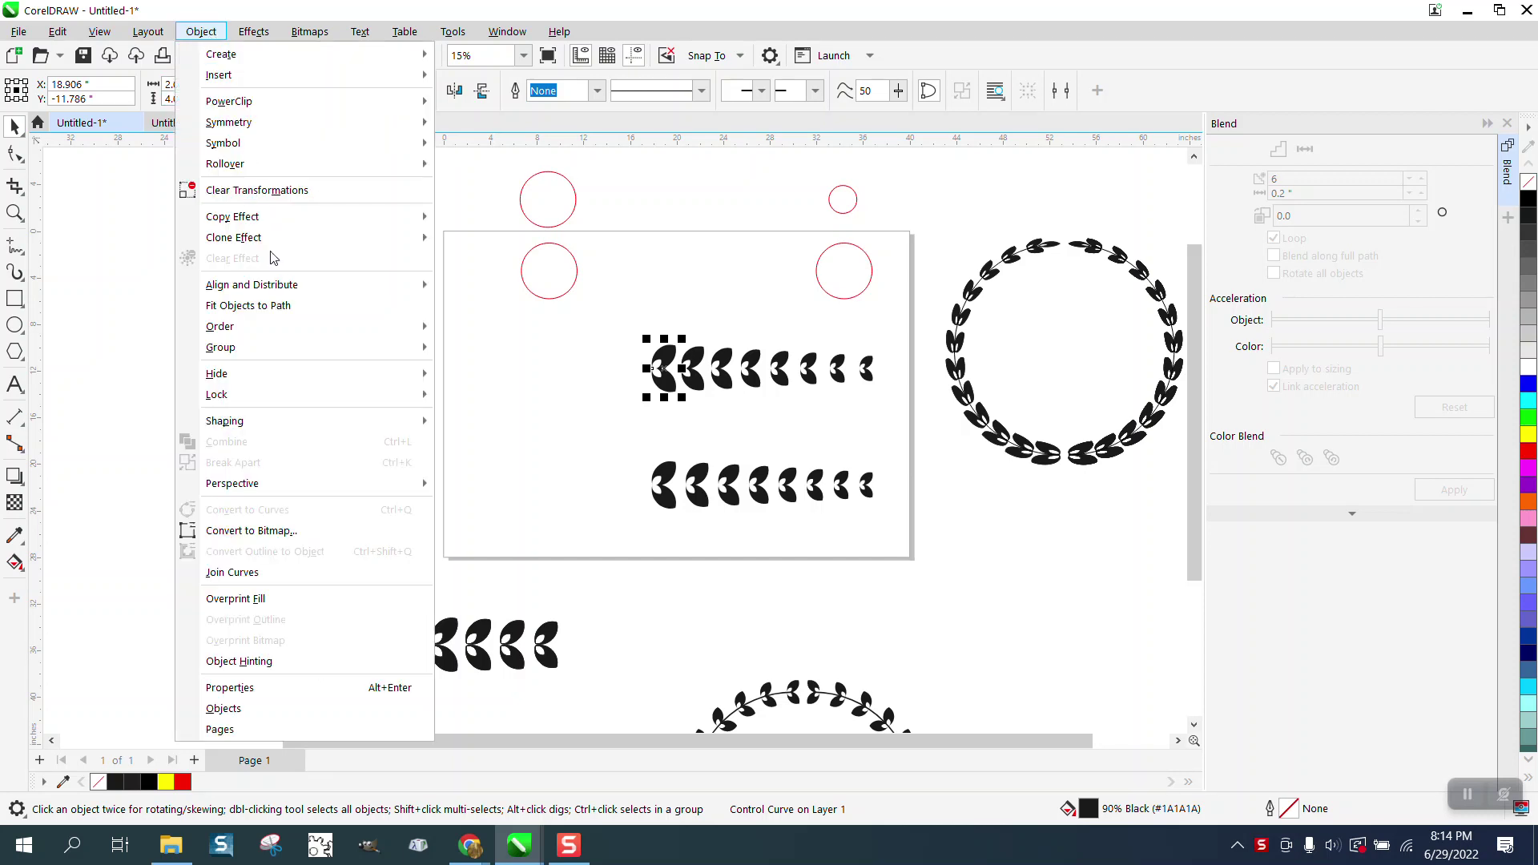
mouse_move(280, 353)
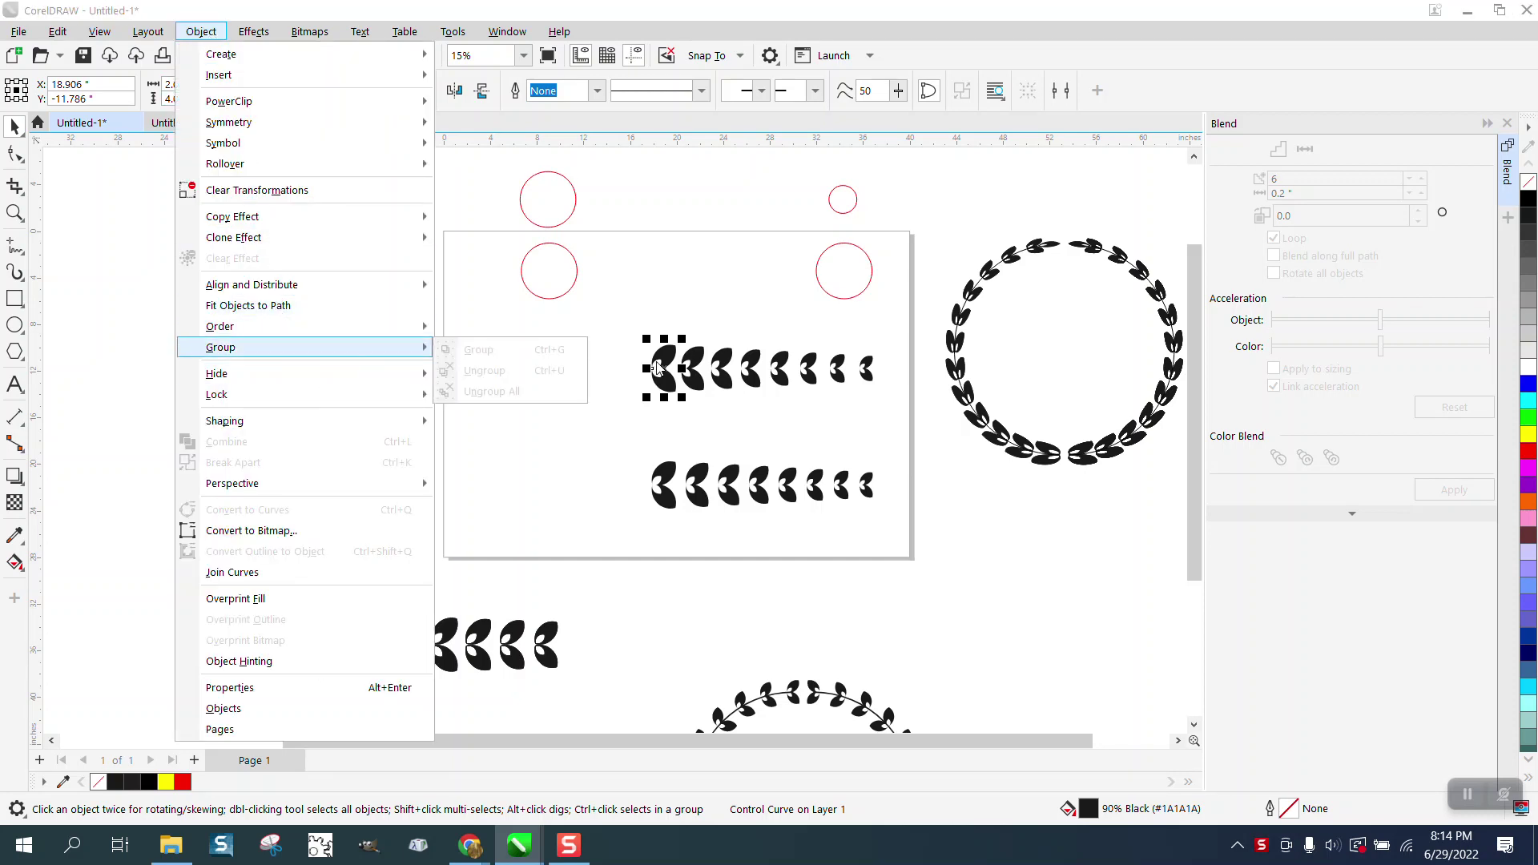
left_click_drag(618, 302, 887, 409)
left_click(201, 31)
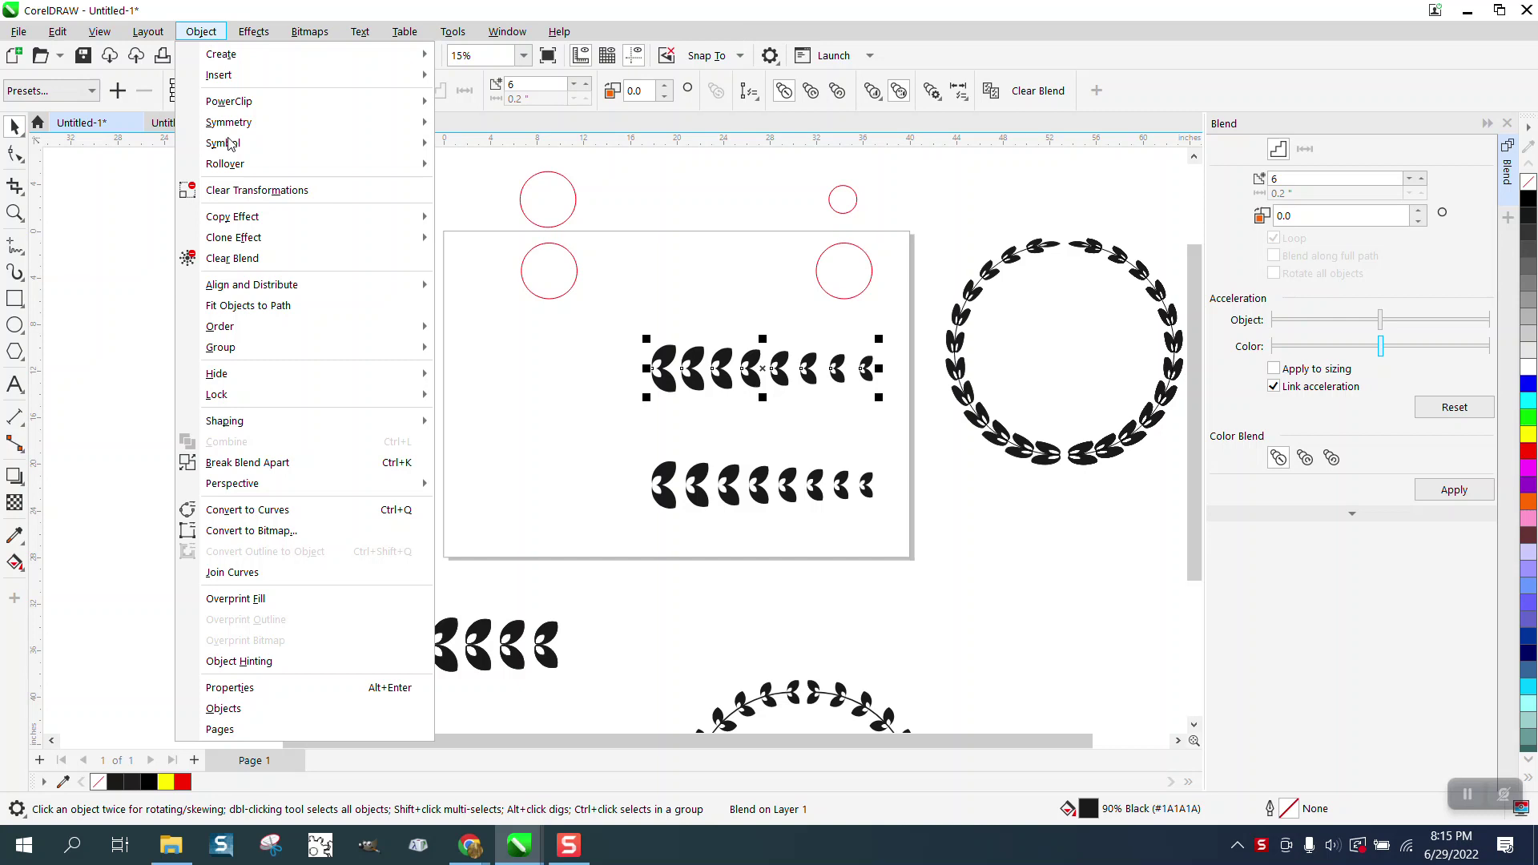
left_click(292, 459)
left_click(676, 383)
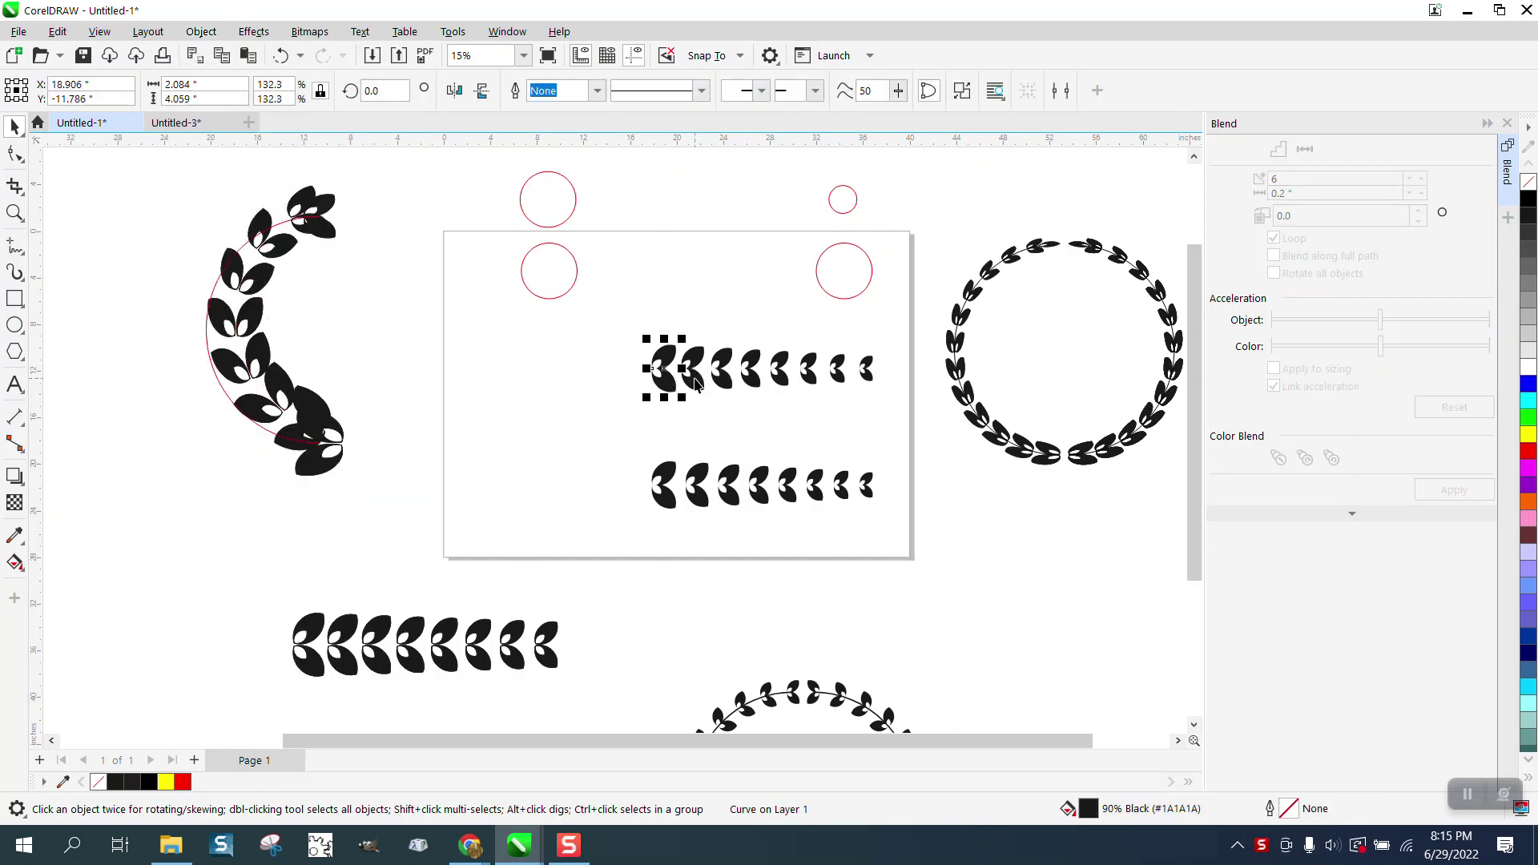
left_click(693, 370)
key("Delete")
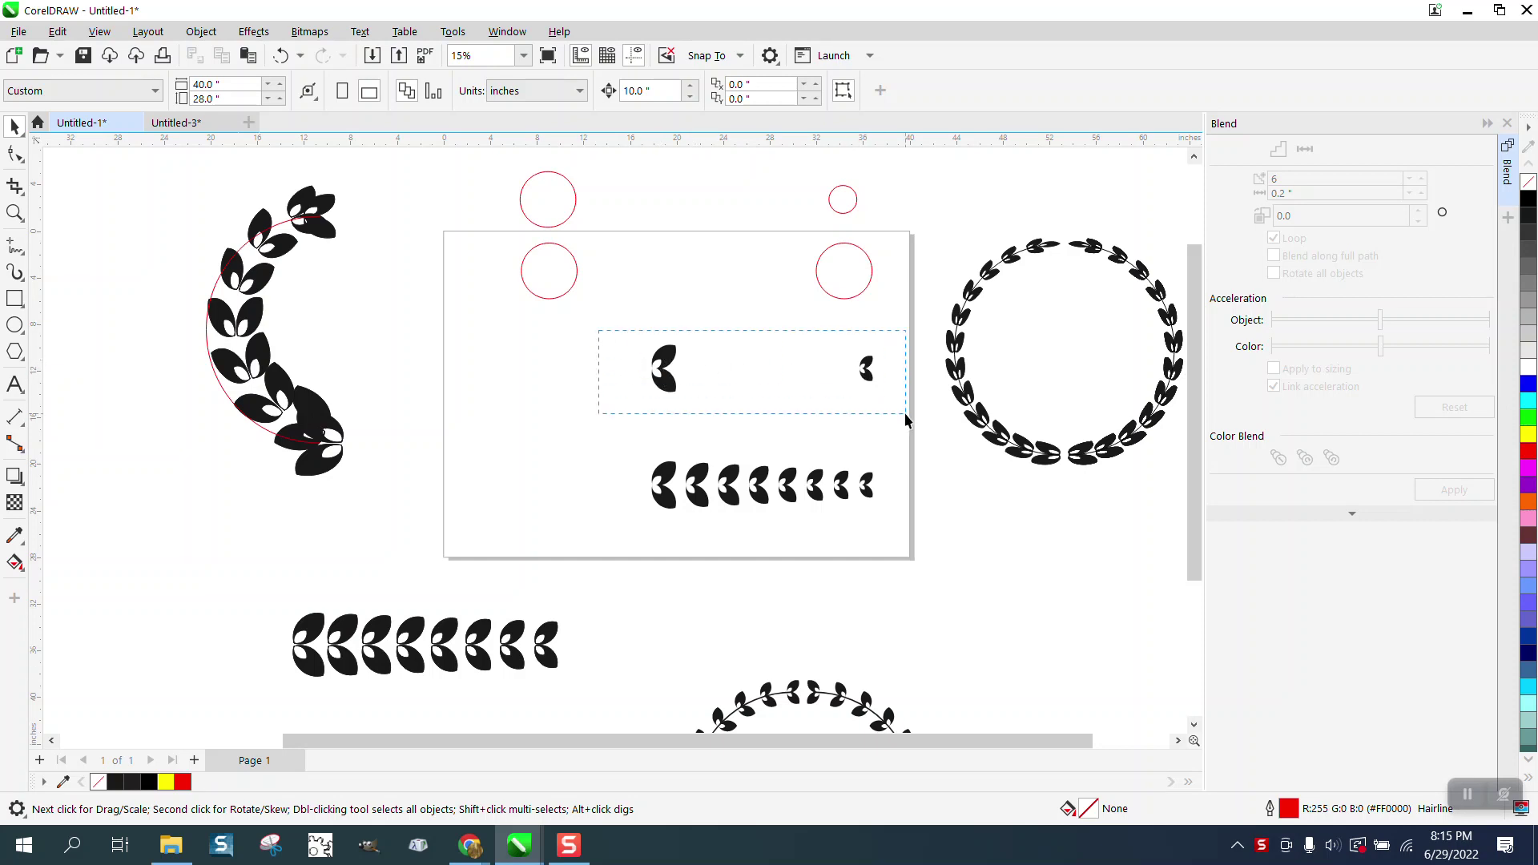
Blend the two end leaves with 6 steps and zoom in on the result
left_click_drag(905, 411, 905, 412)
left_click(1452, 488)
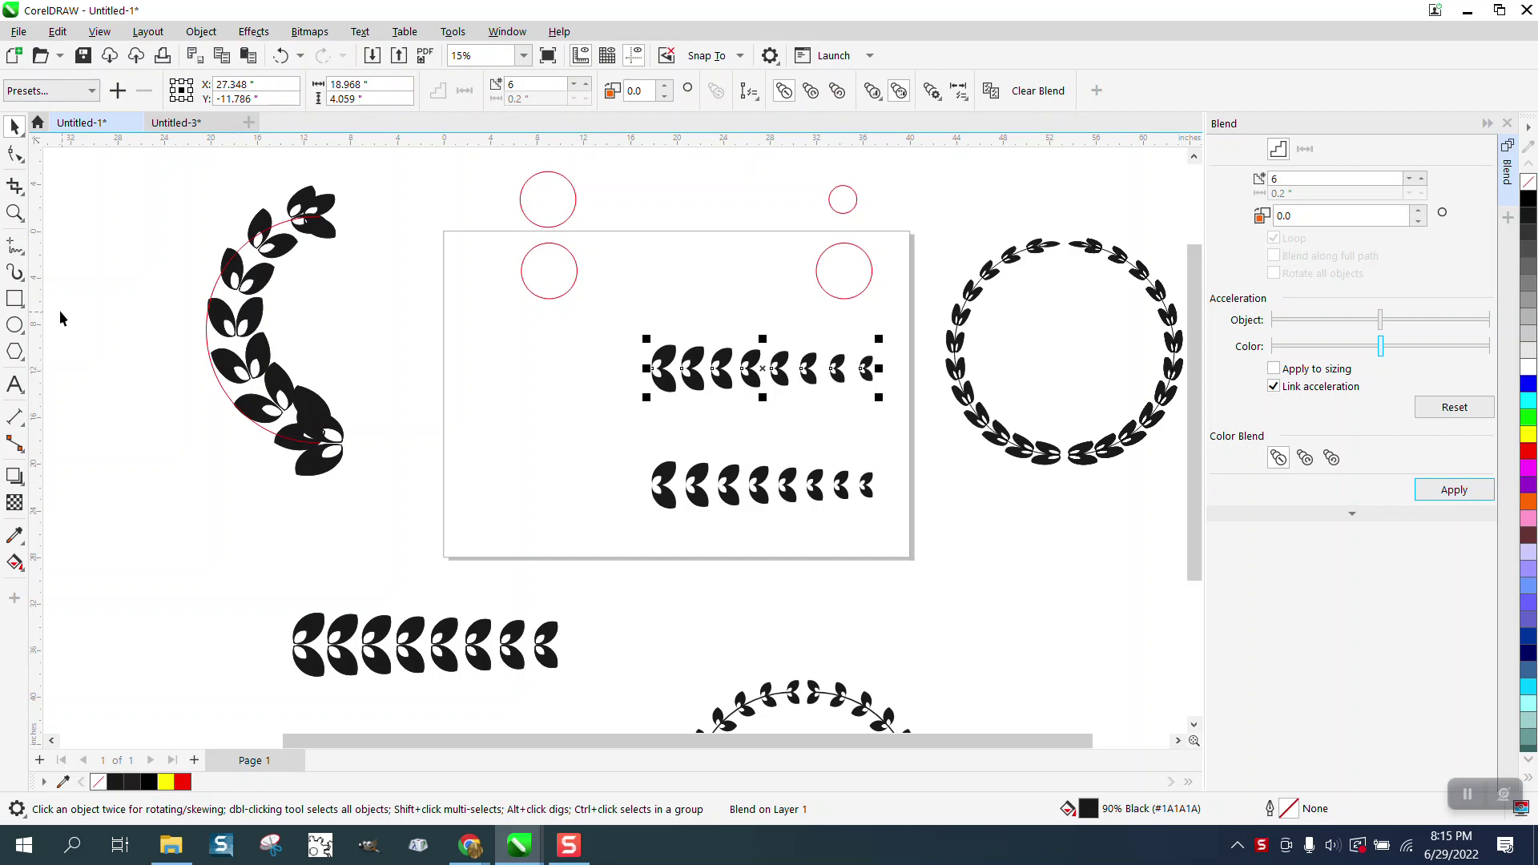
left_click(15, 212)
left_click_drag(686, 375, 926, 419)
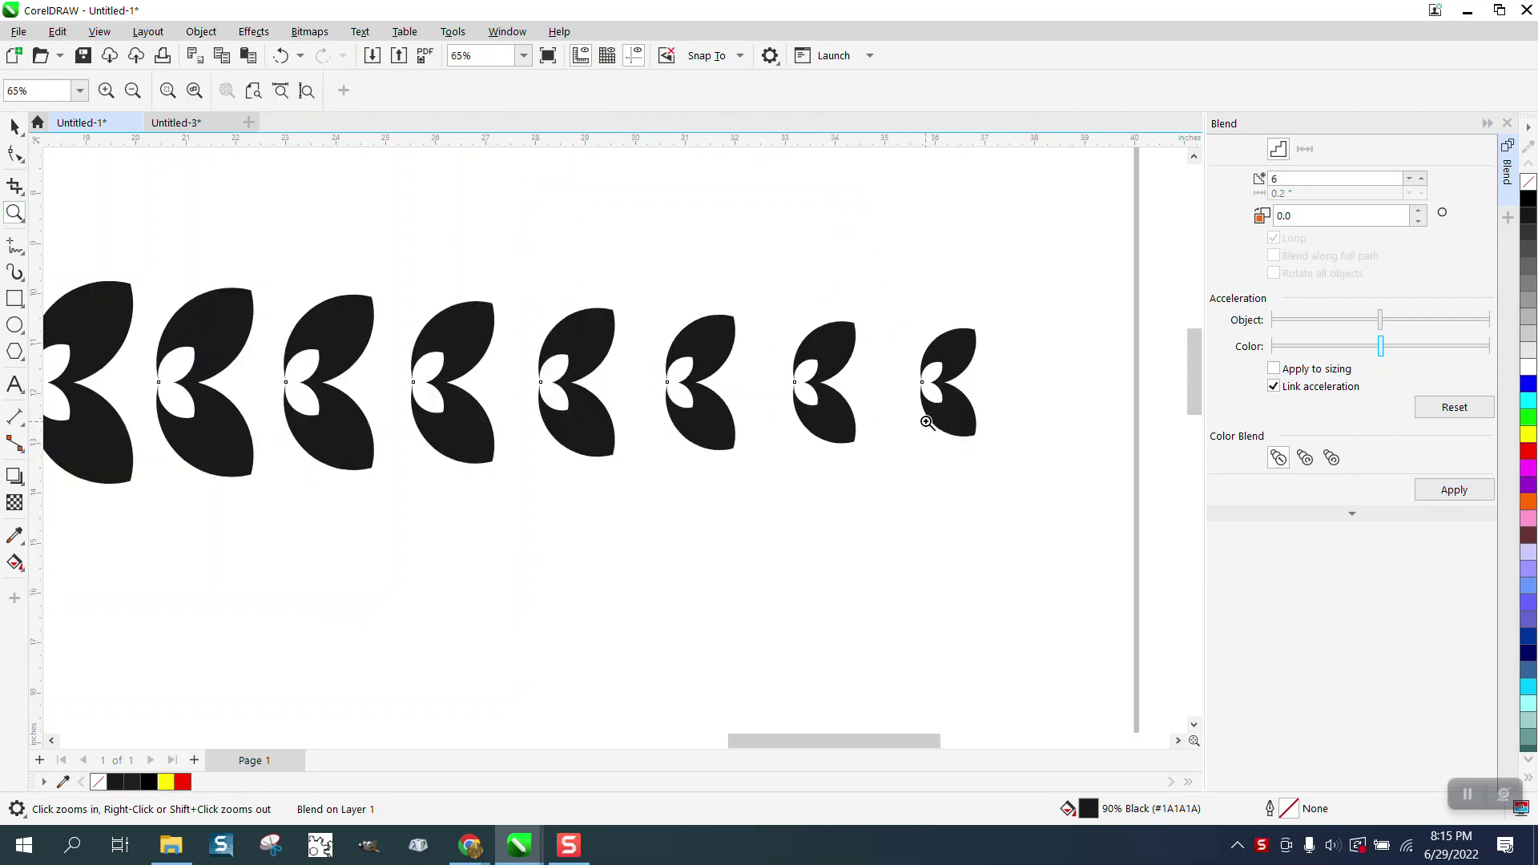
scroll(921, 412, "down", 2)
left_click(11, 124)
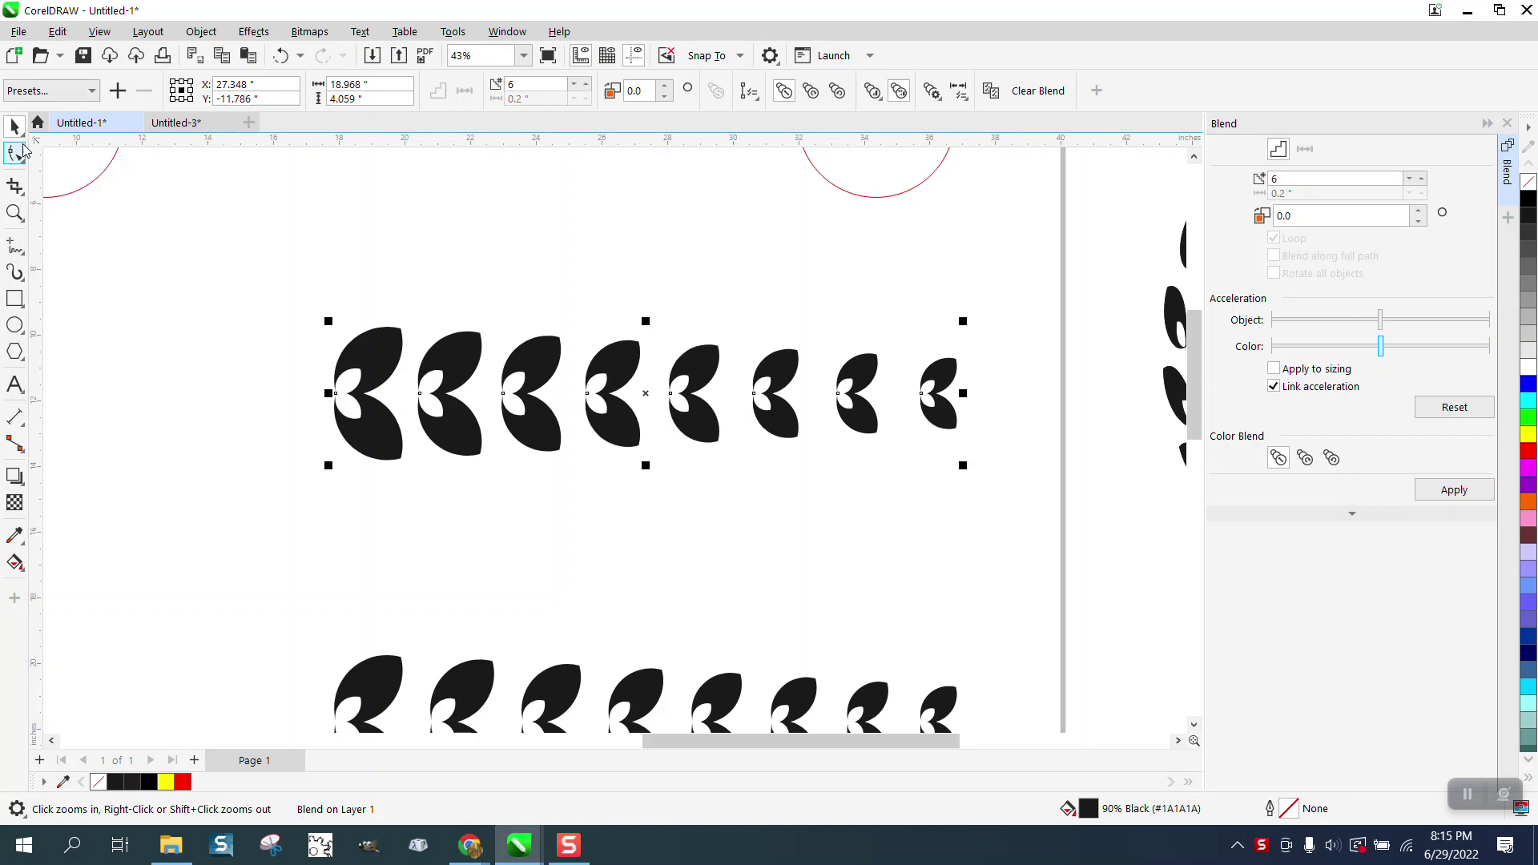
Unlink object and colour acceleration, raise object acceleration slightly, and reapply the leaf blend
left_click(1275, 386)
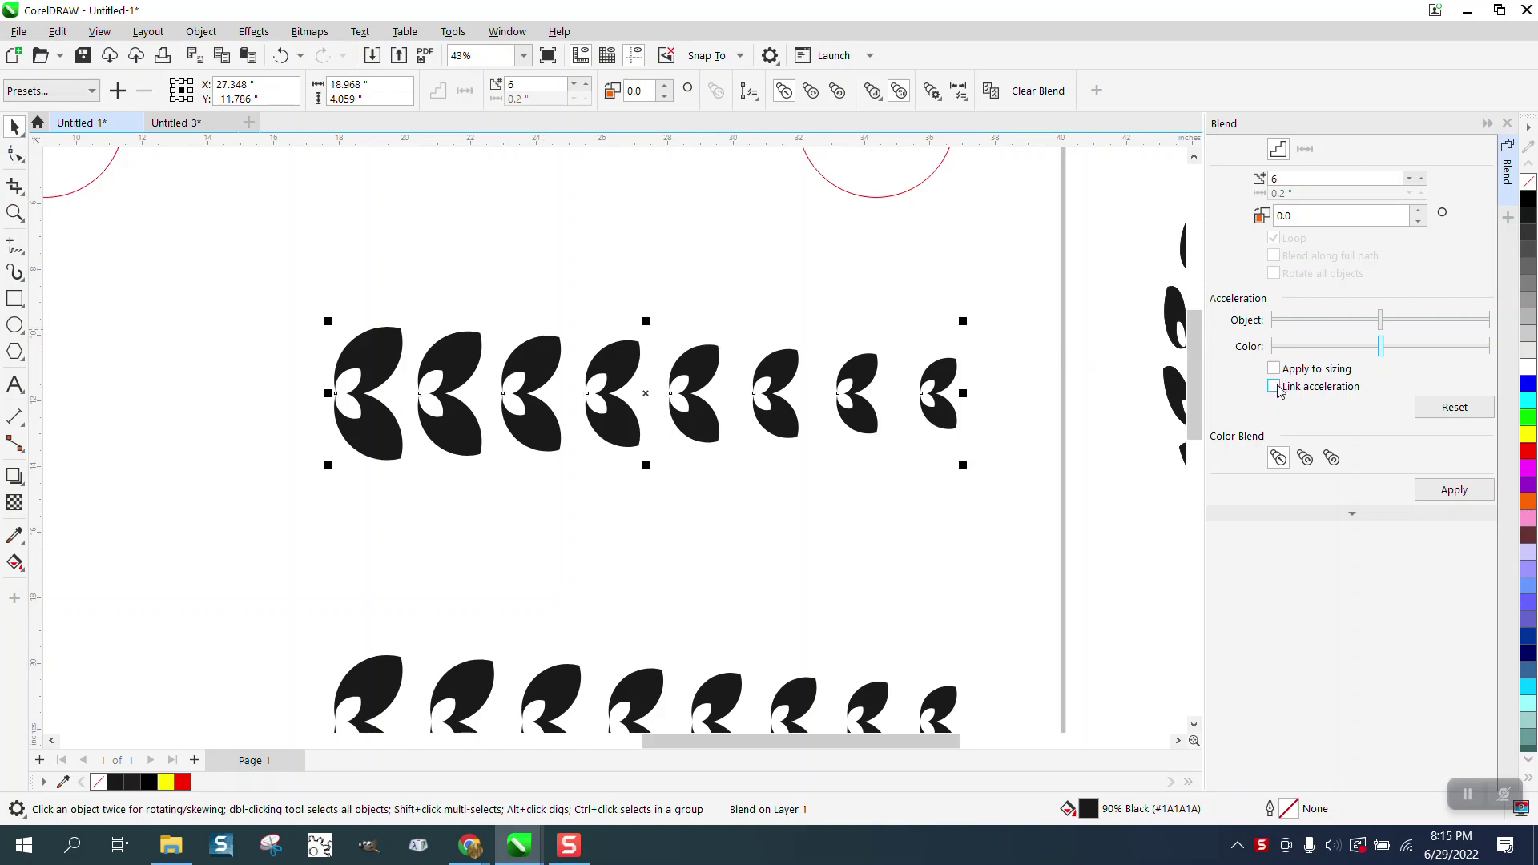
left_click(1386, 321)
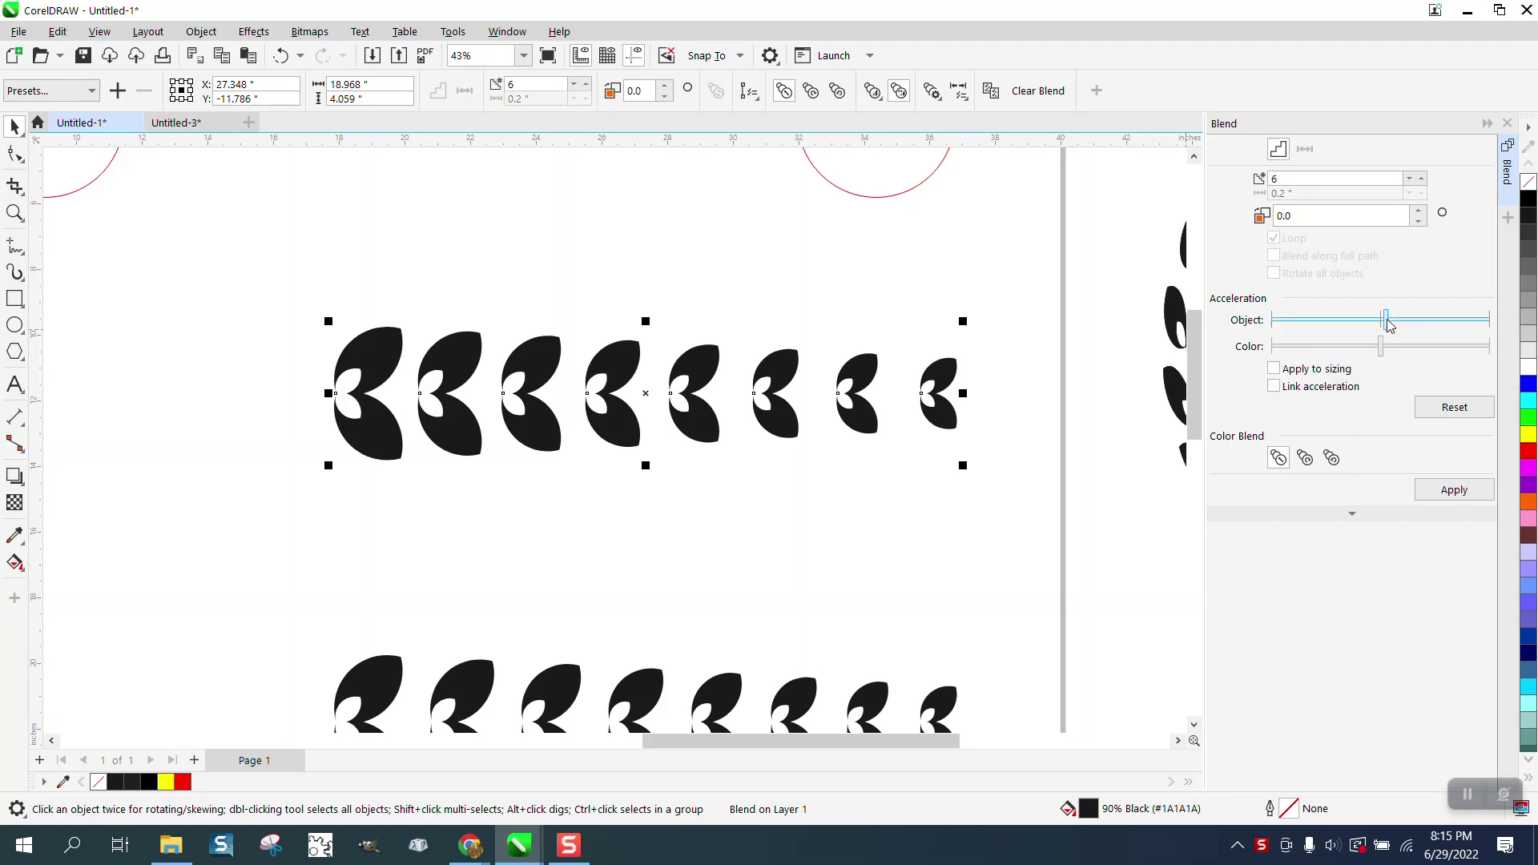
left_click(1454, 491)
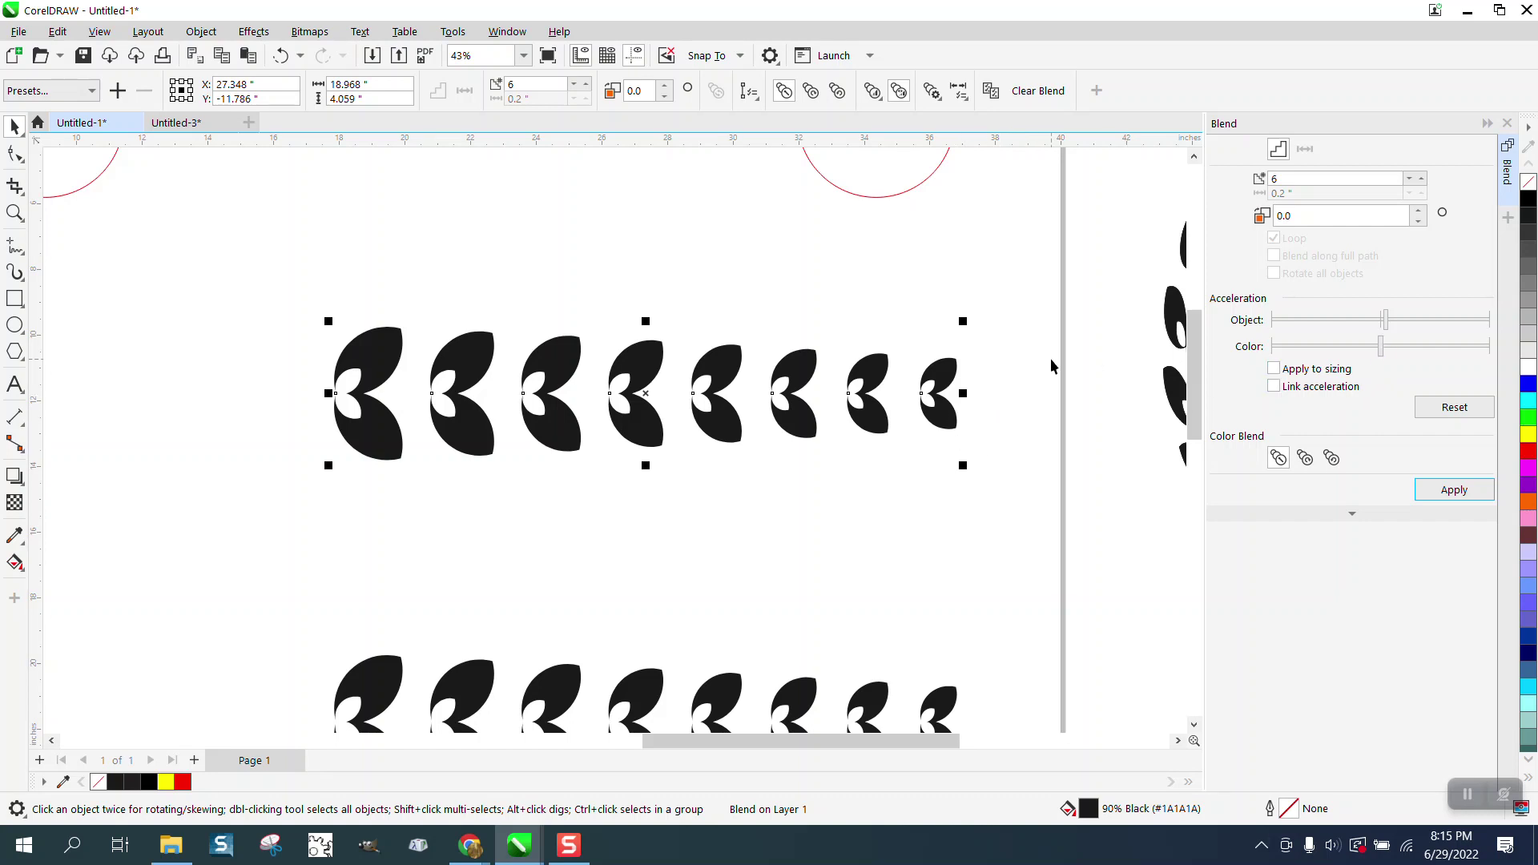
left_click(1035, 373)
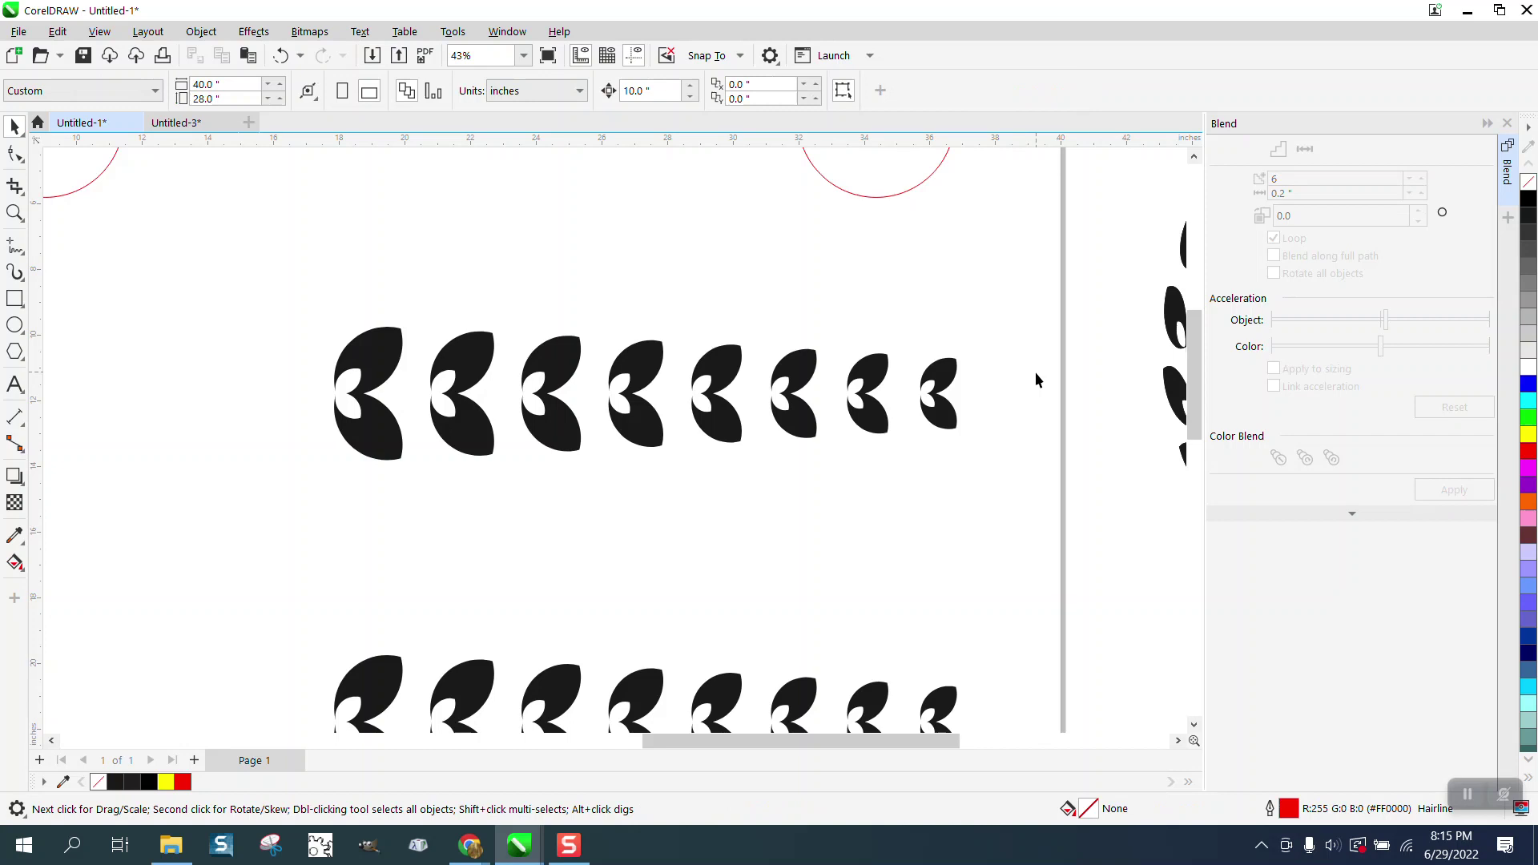
scroll(1033, 373, "down", 3)
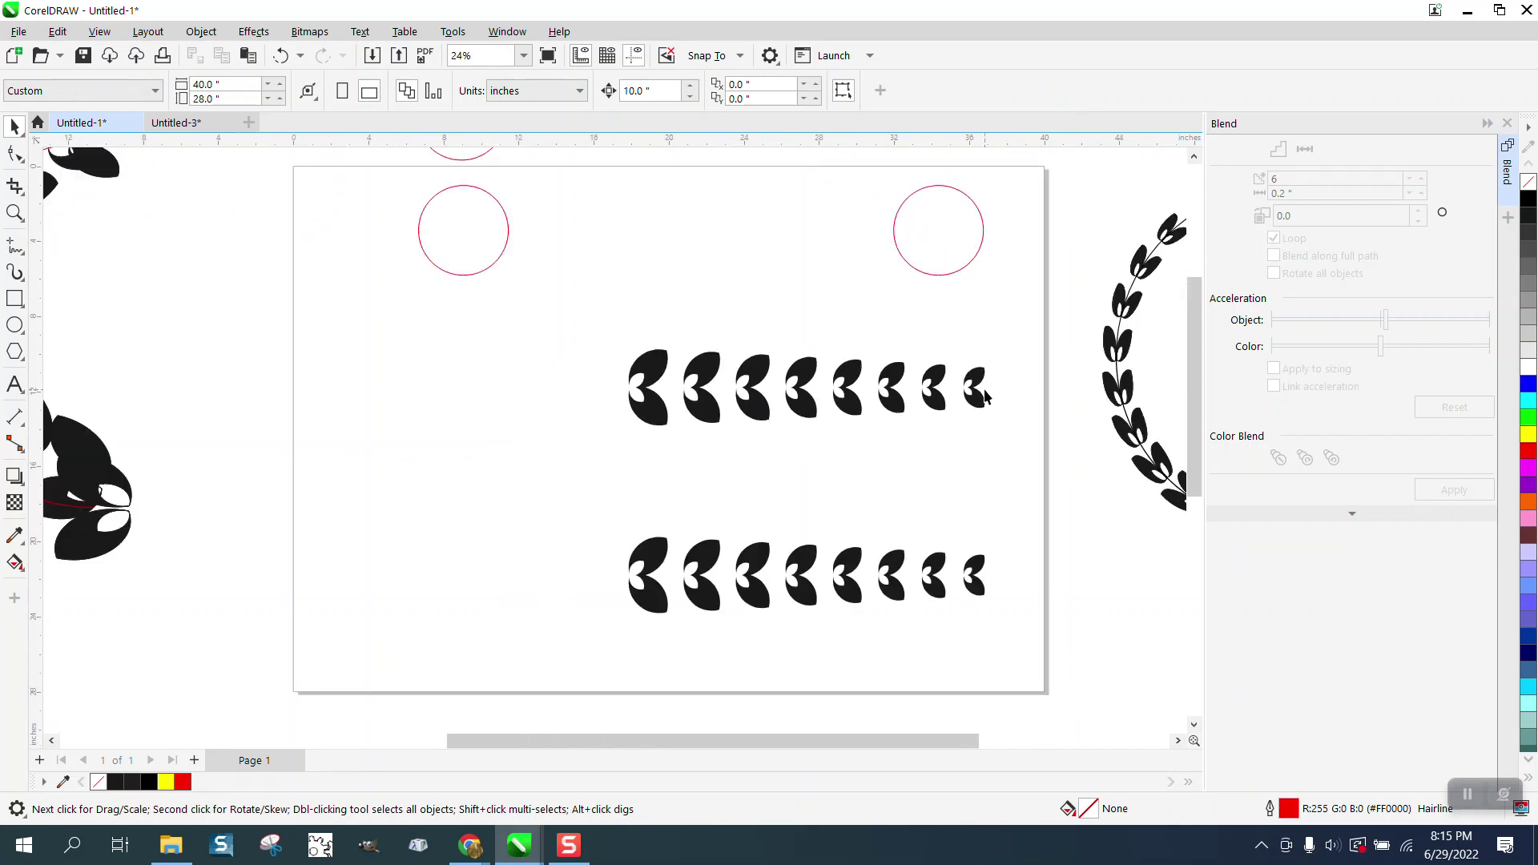
left_click(973, 391)
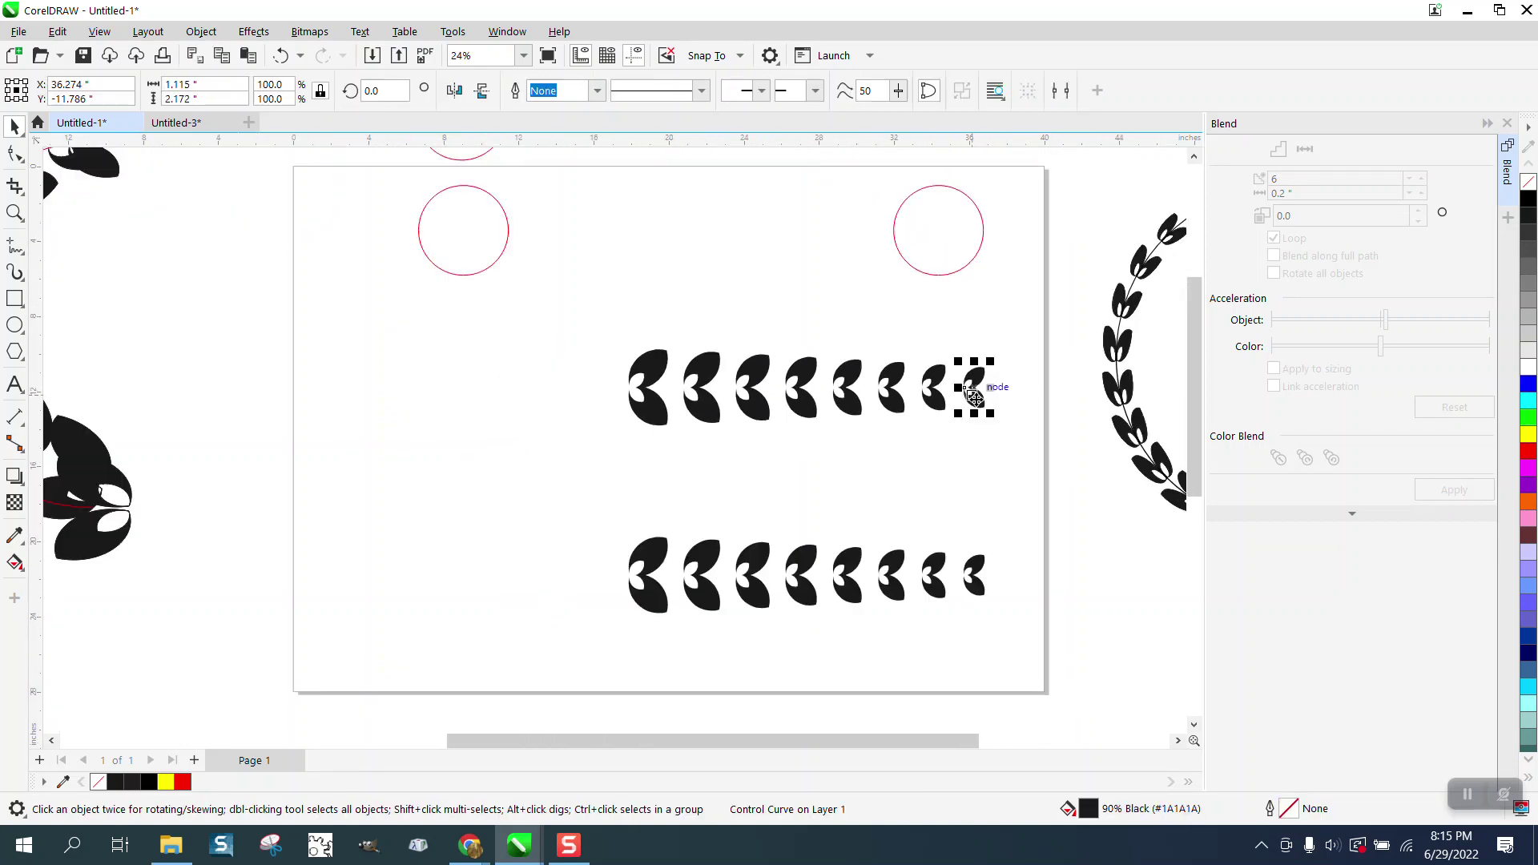
left_click(801, 399)
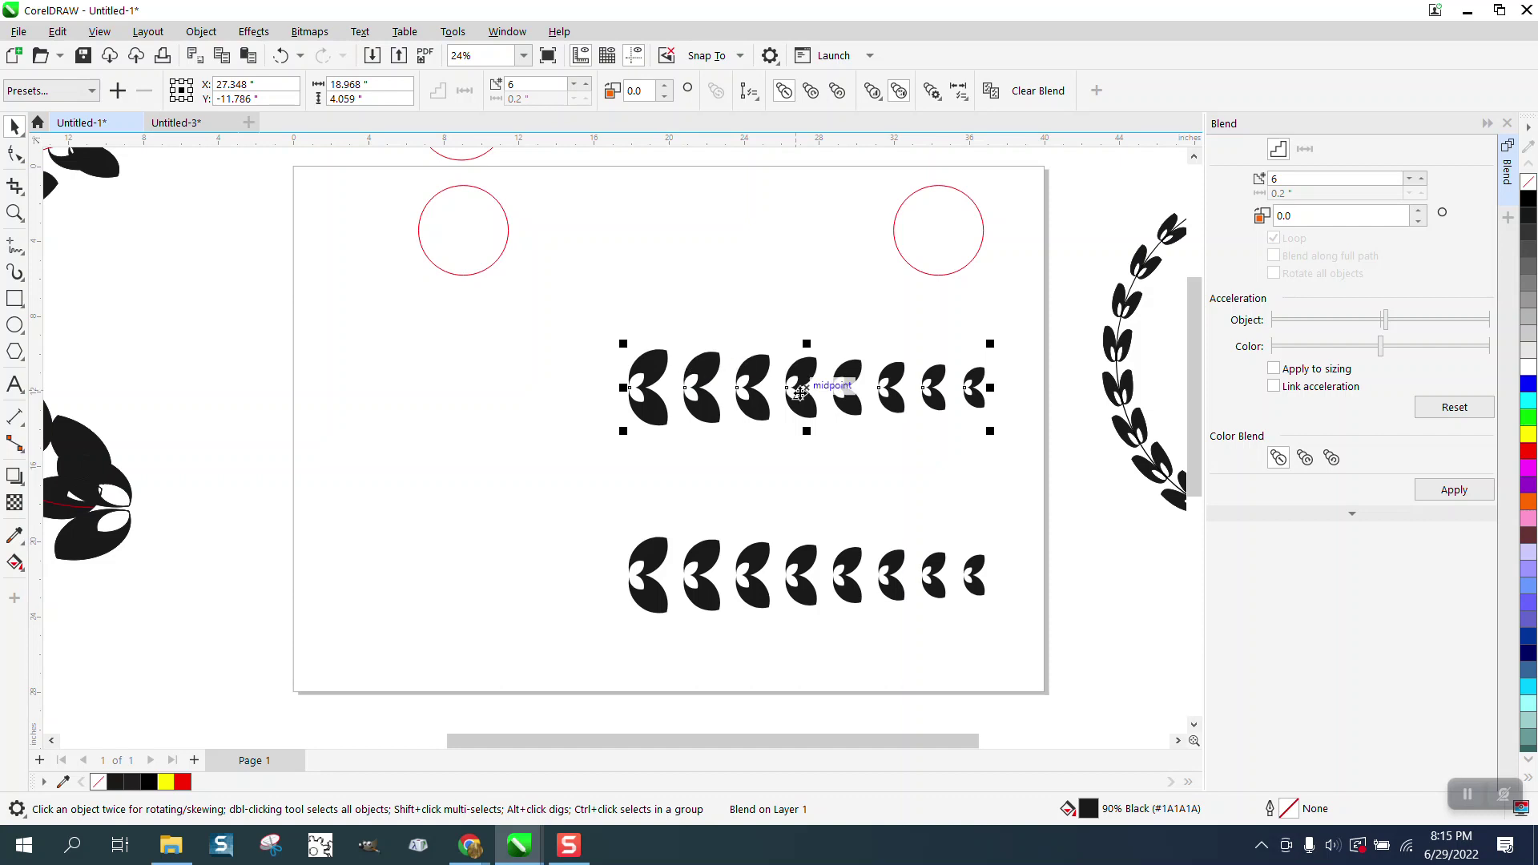
scroll(828, 435, "down", 1)
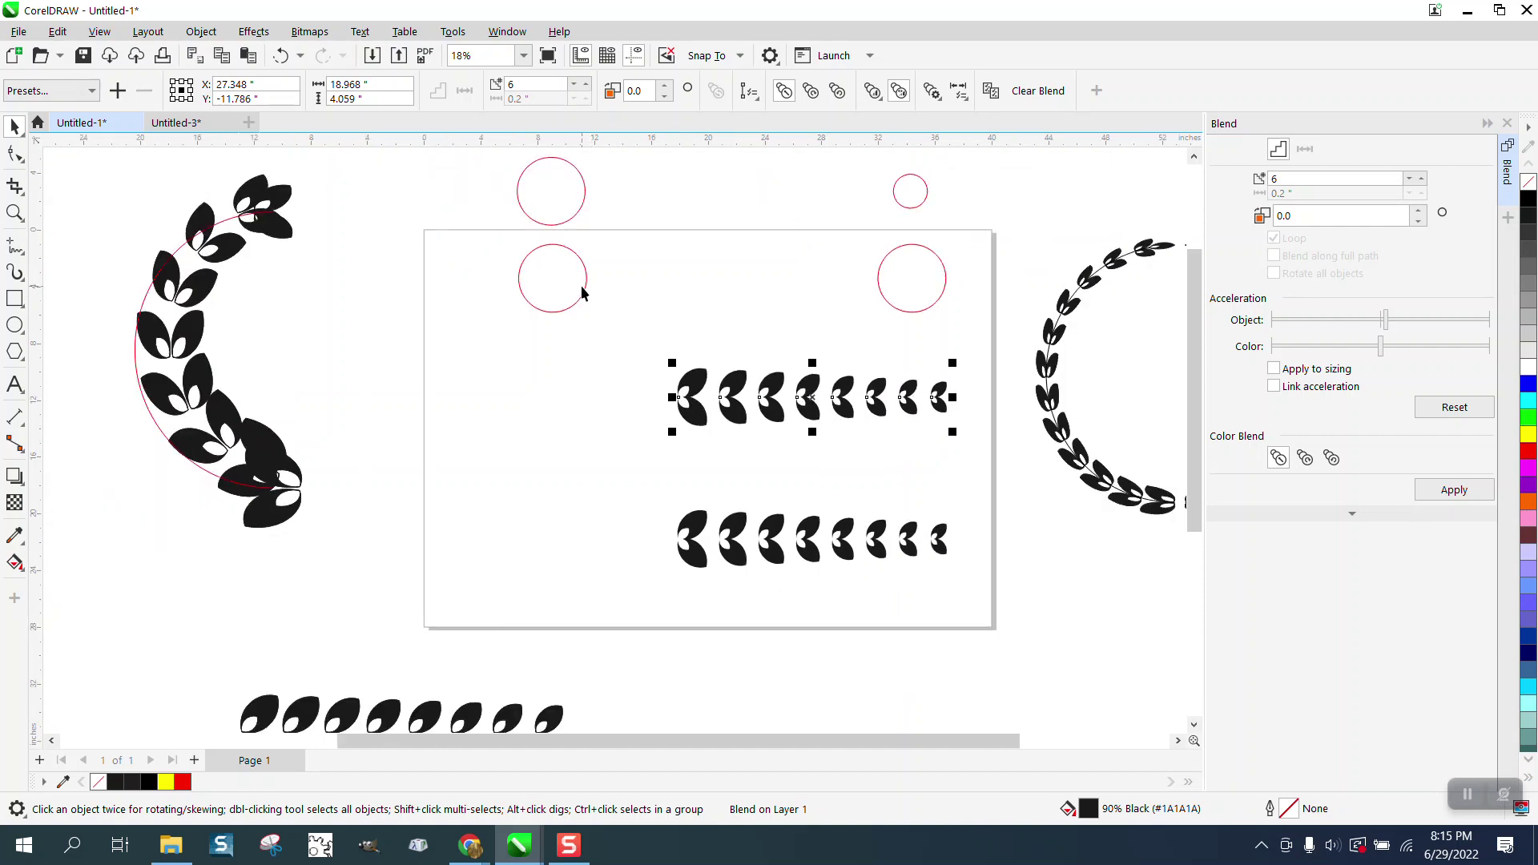
Blend the large and small red circles after resetting the acceleration settings
left_click_drag(504, 234, 968, 321)
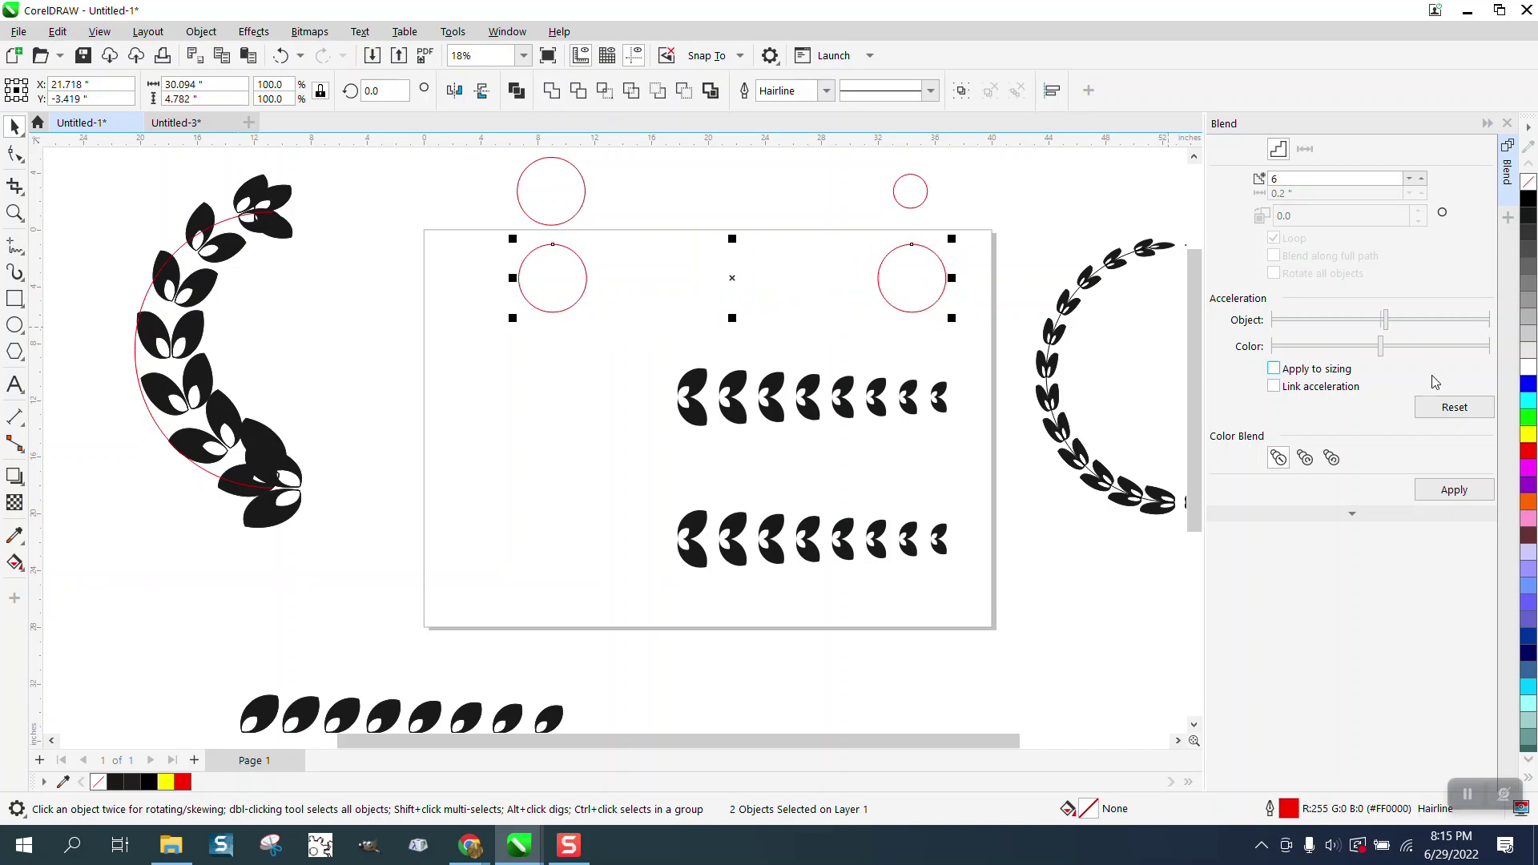
left_click(1455, 407)
left_click(1454, 490)
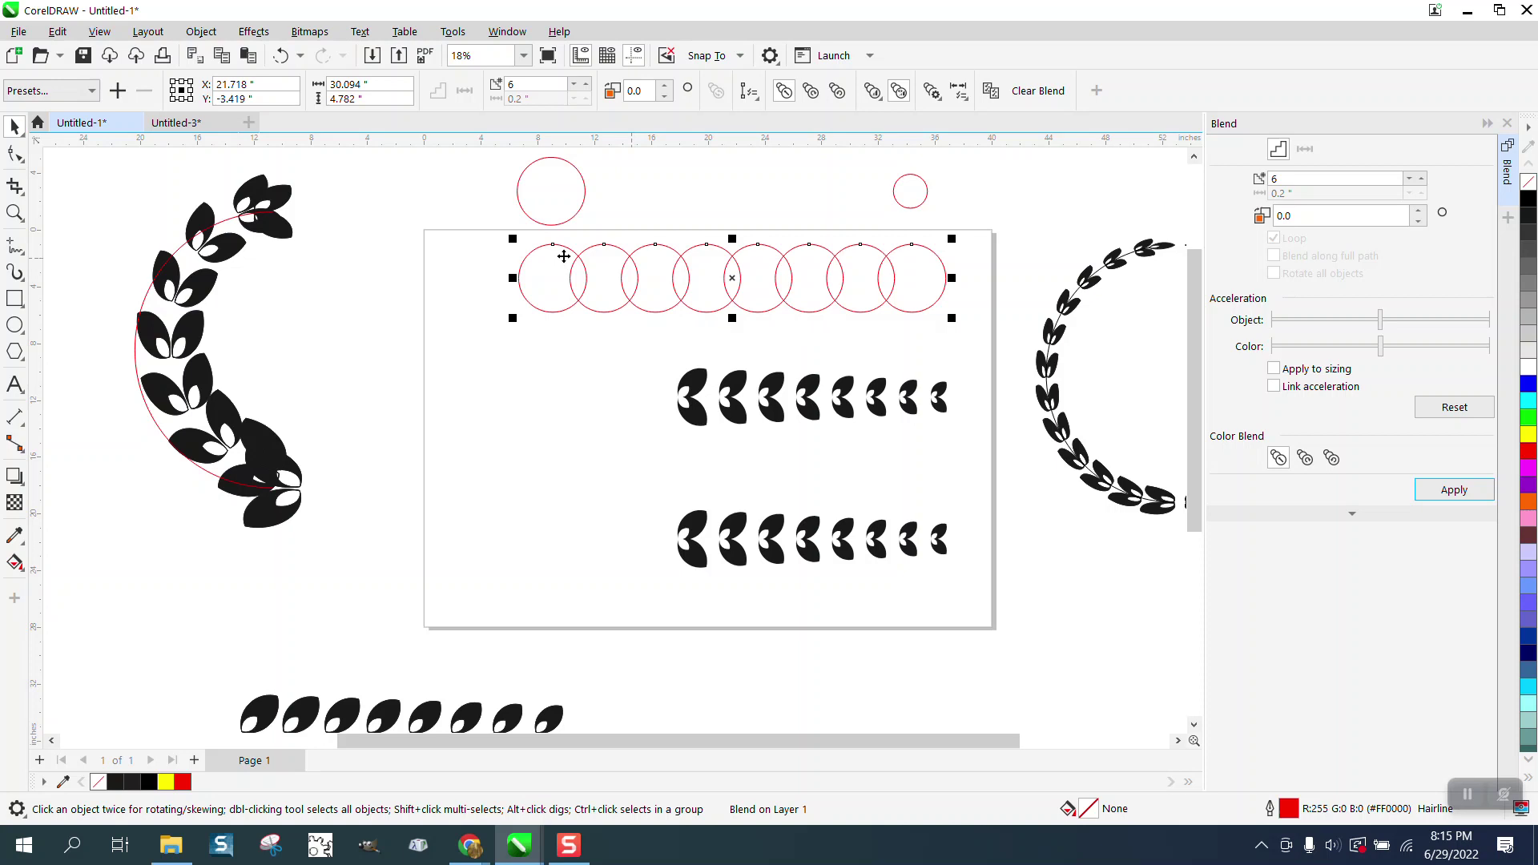
left_click_drag(487, 150, 982, 219)
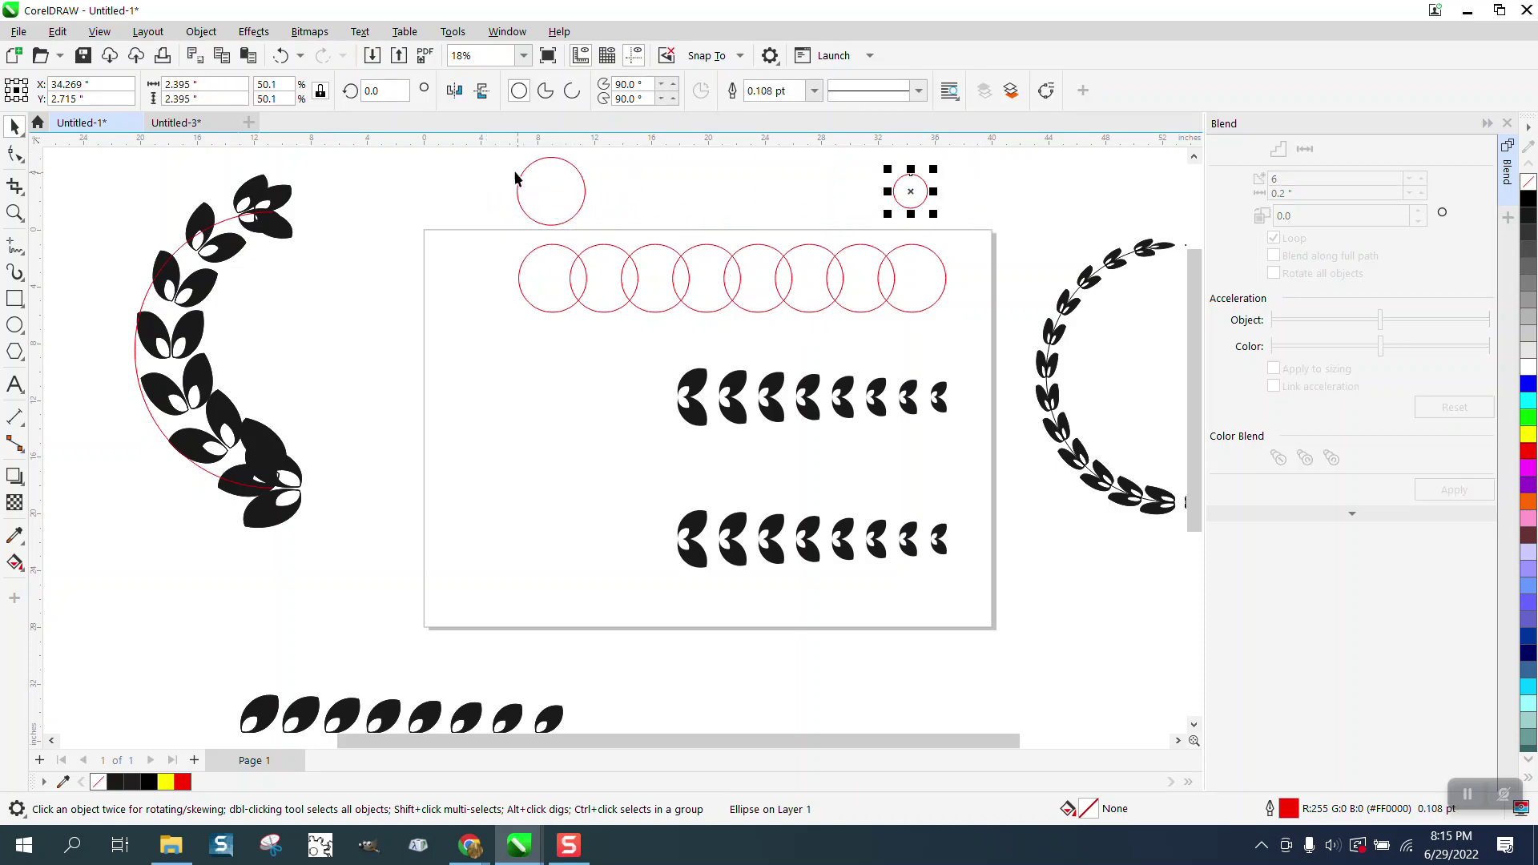
scroll(499, 160, "down", 1)
left_click_drag(495, 155, 539, 190)
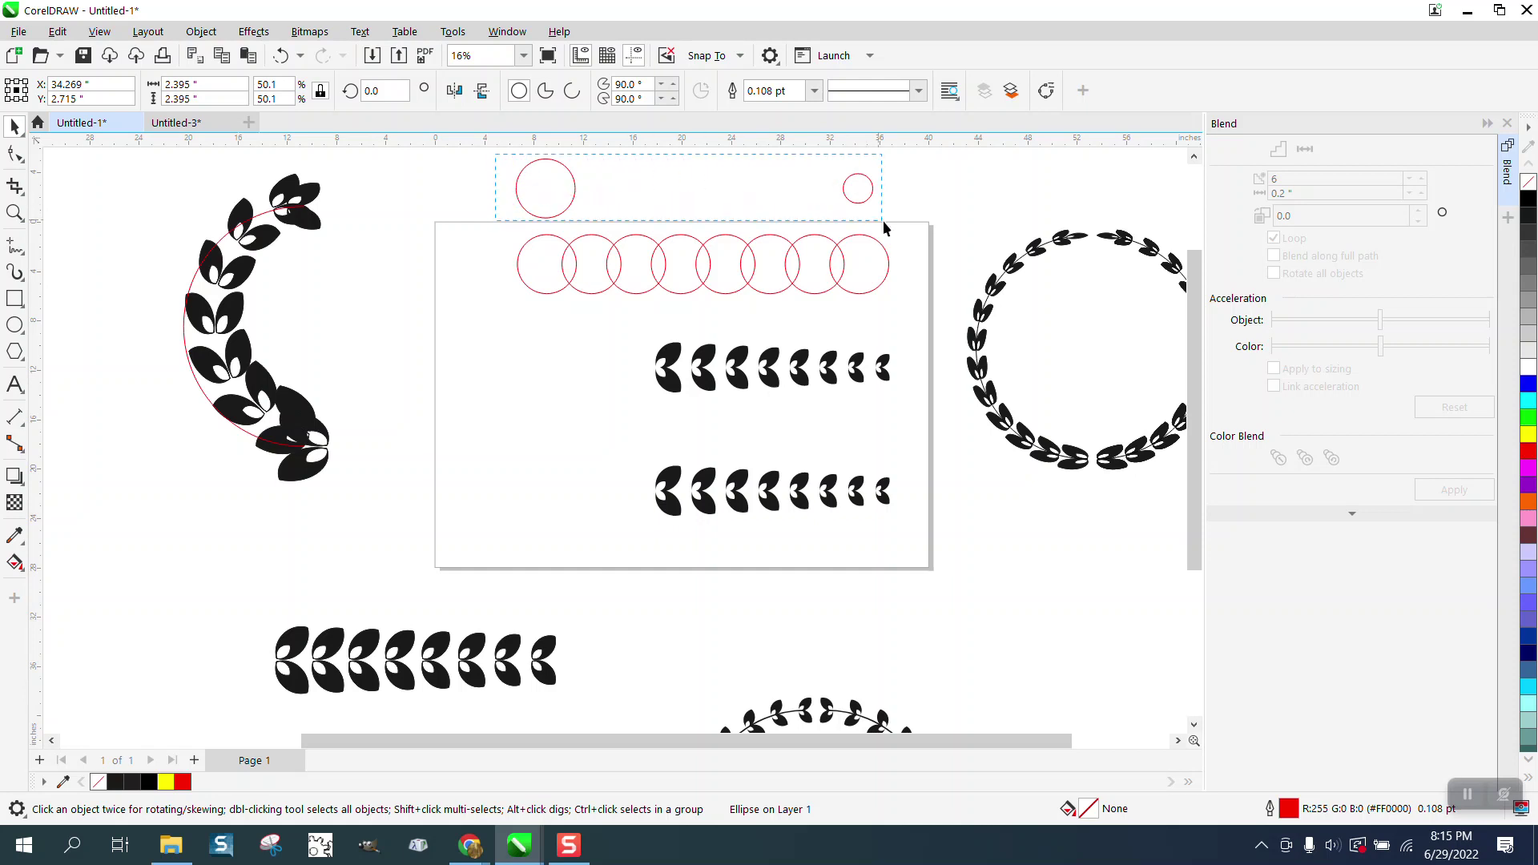
left_click_drag(882, 219, 882, 221)
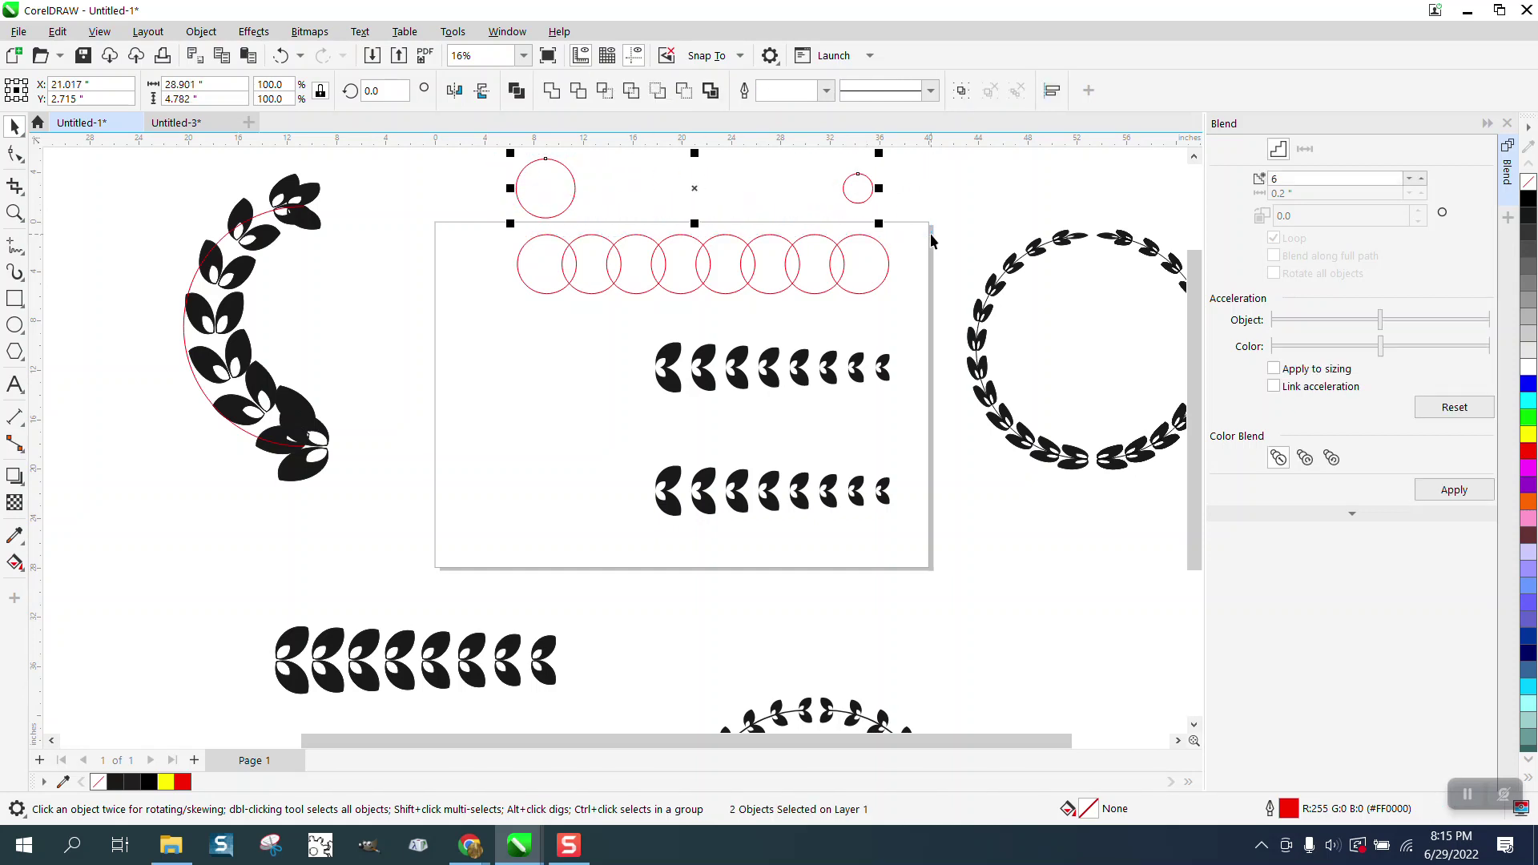
left_click(1454, 490)
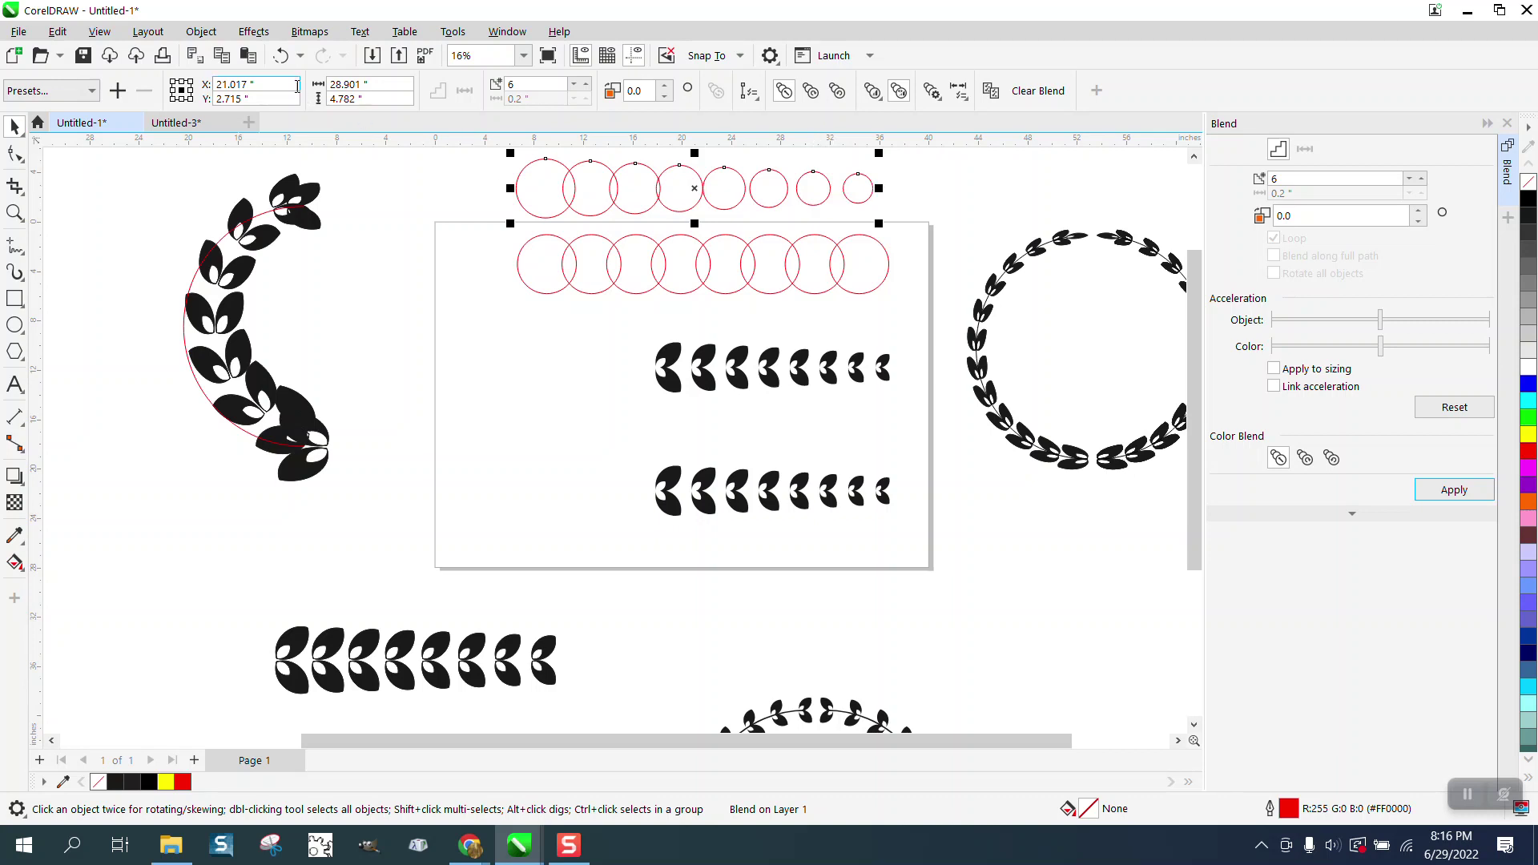
Re-blend the circles with increased object acceleration, easing the slider back slightly
left_click(280, 56)
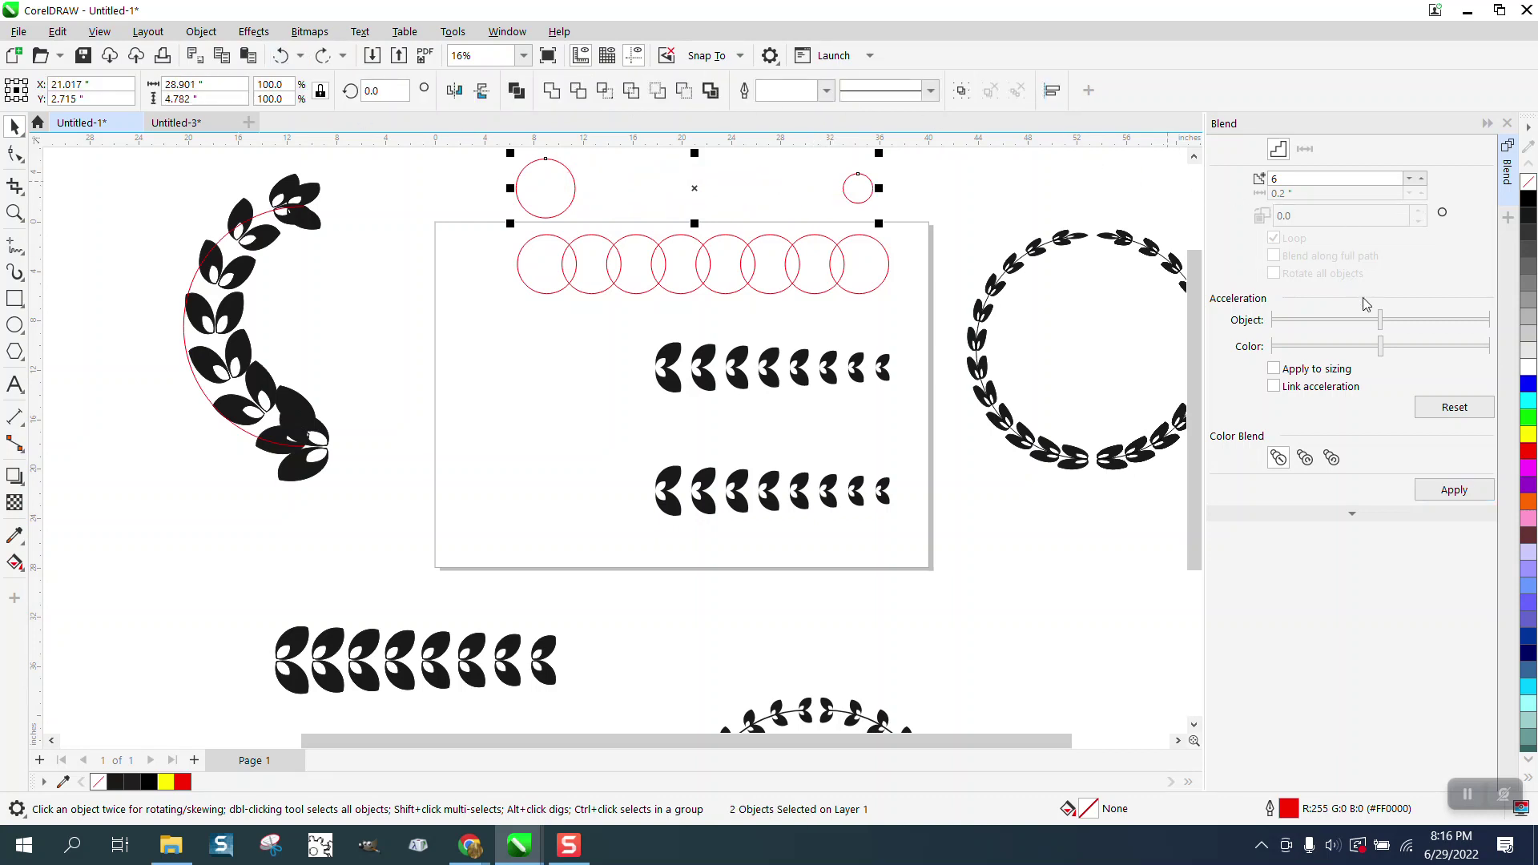
left_click_drag(1382, 321, 1403, 322)
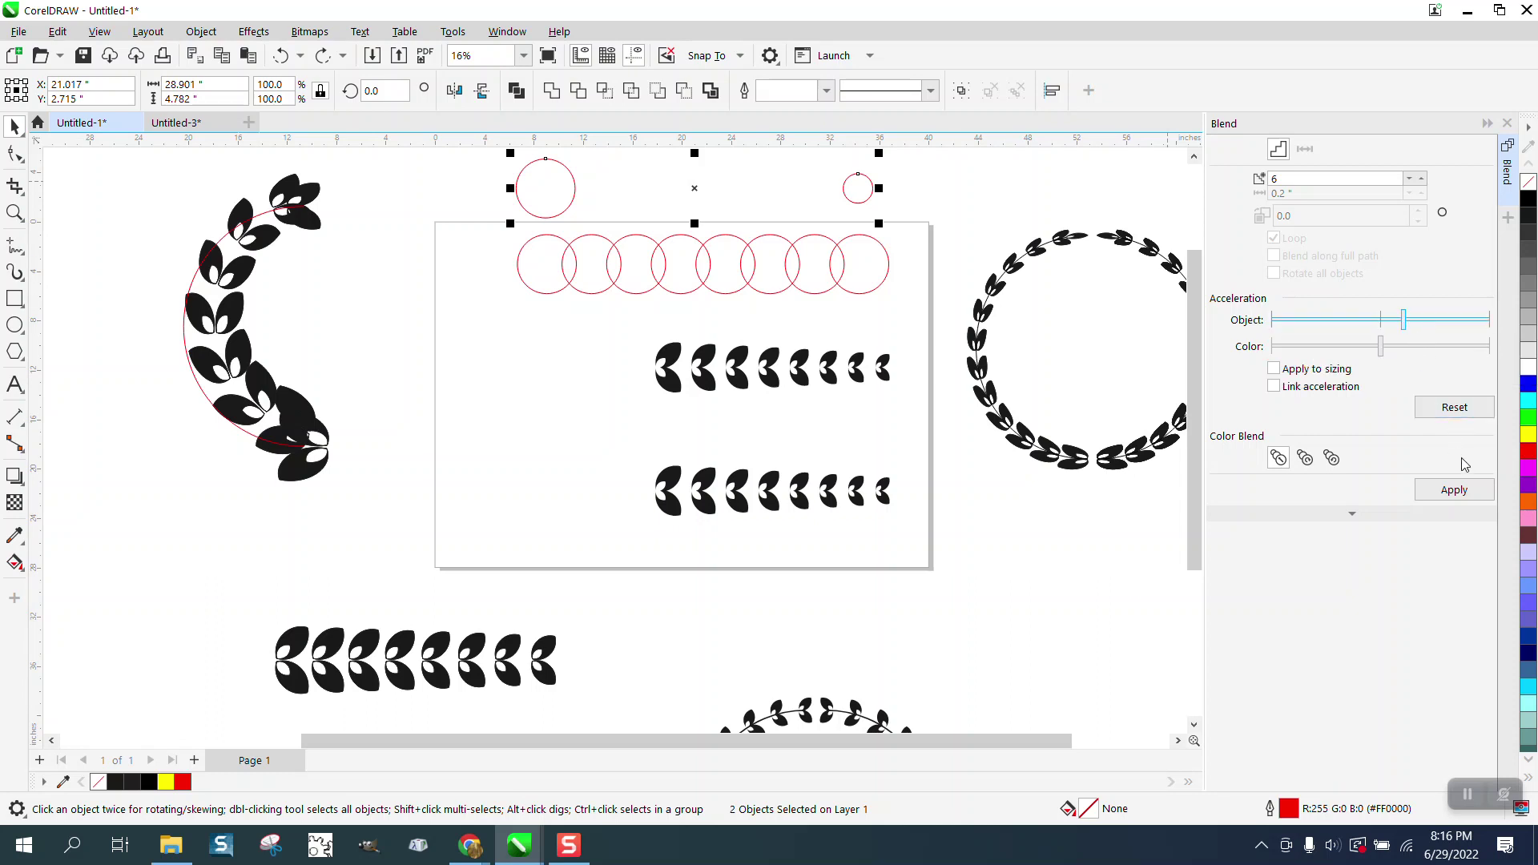
left_click(1441, 497)
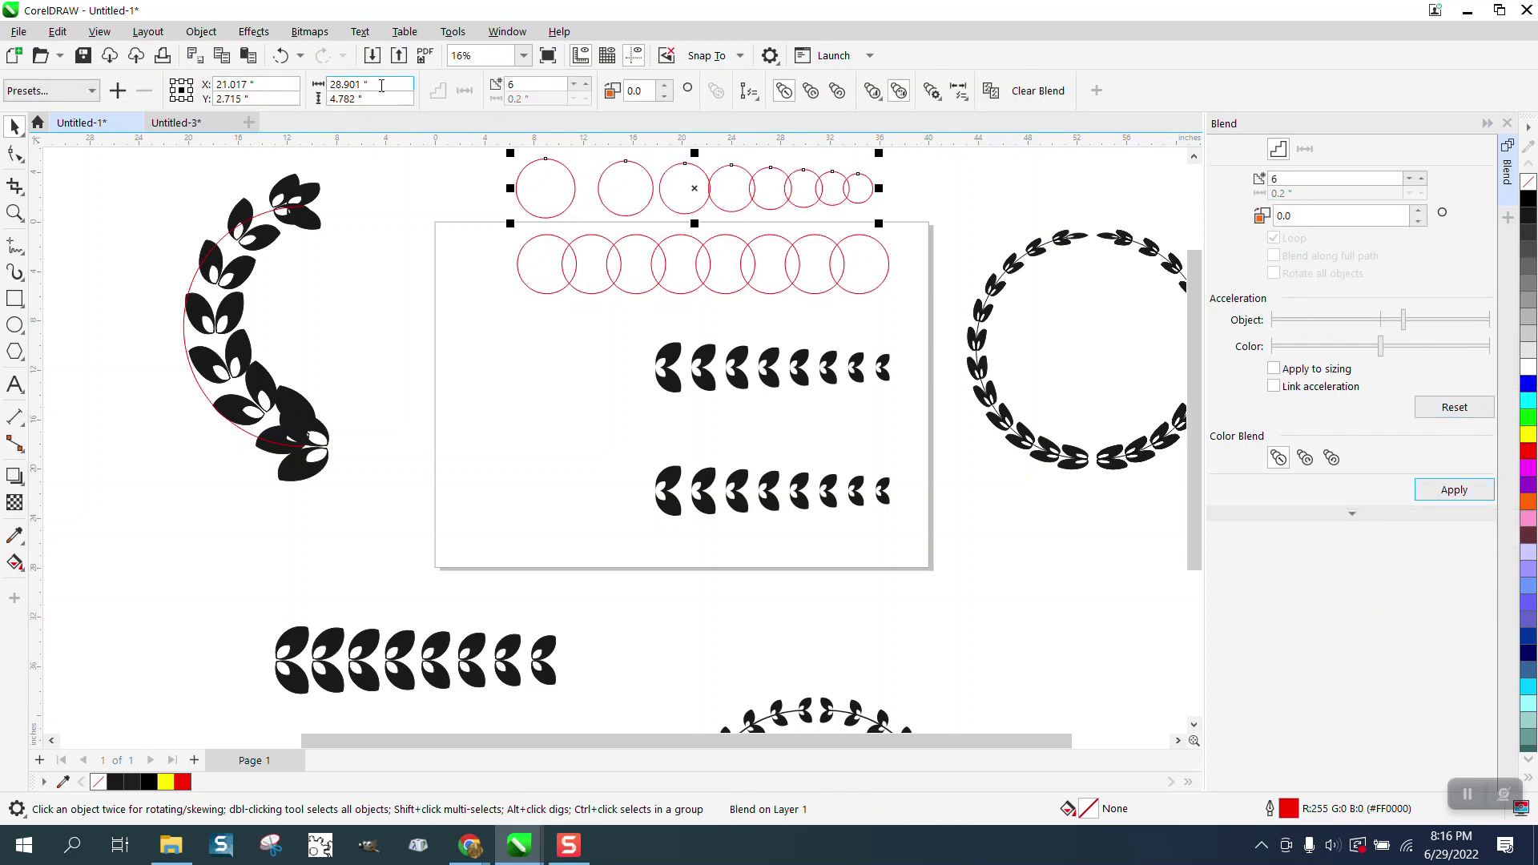
left_click(282, 56)
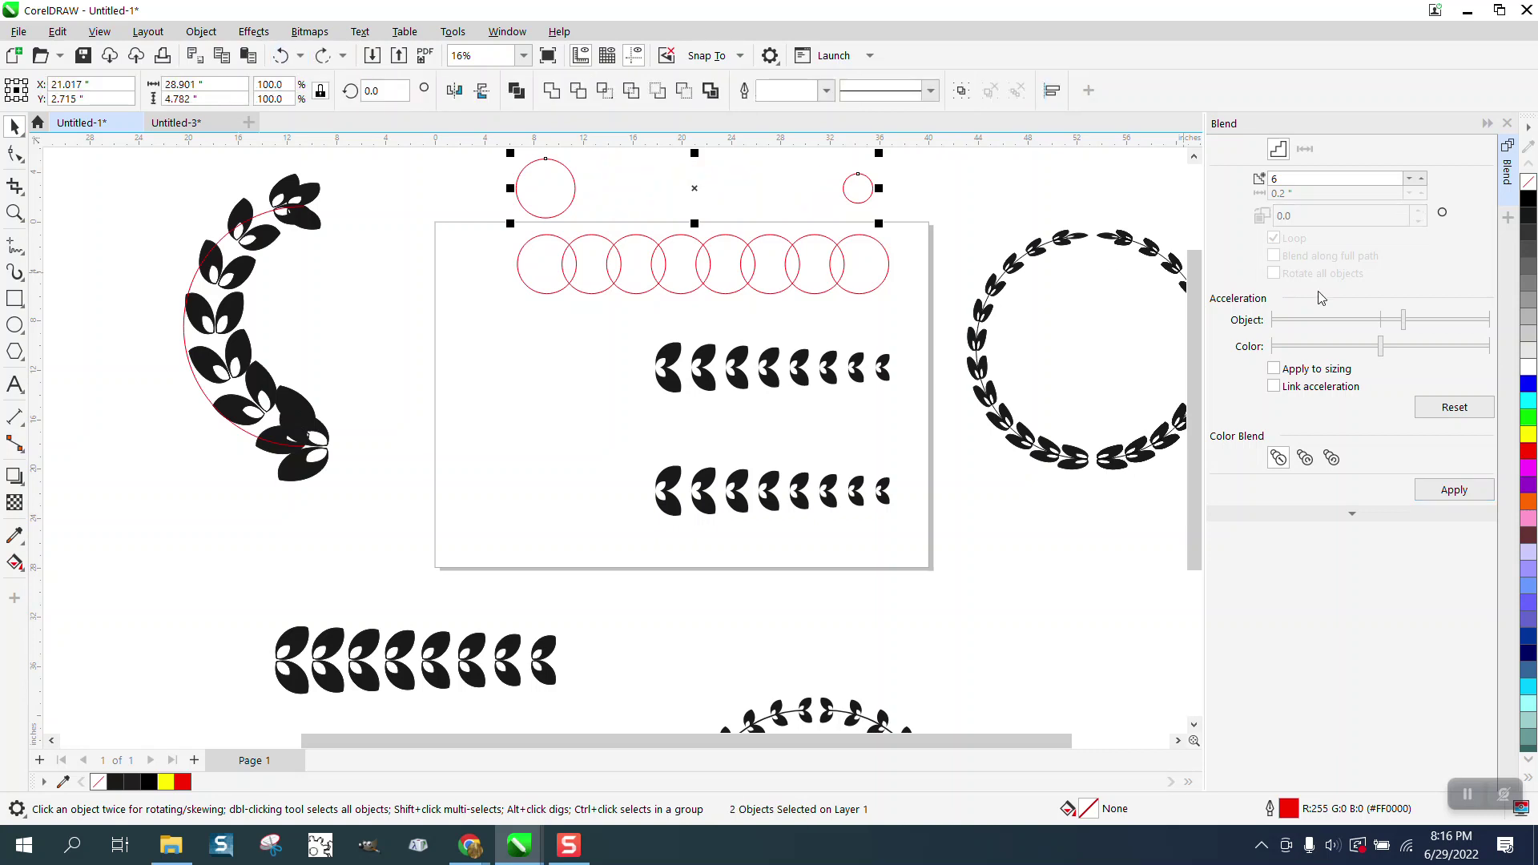
left_click_drag(1404, 322, 1396, 322)
left_click(1453, 490)
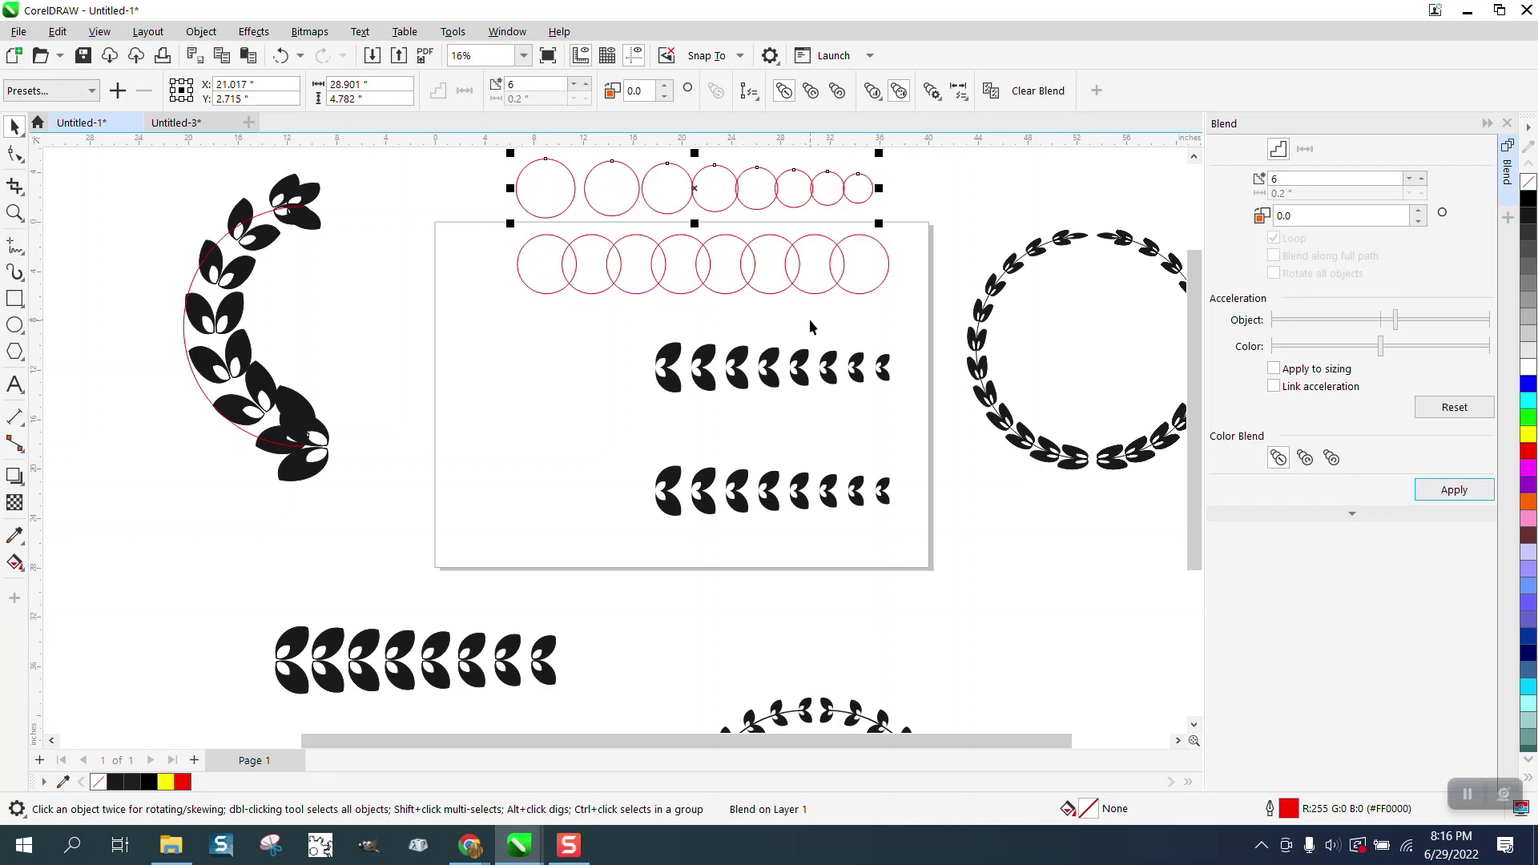
Break the leaf blend apart, move the first leaf farther left, and delete the middle leaves
left_click(679, 389)
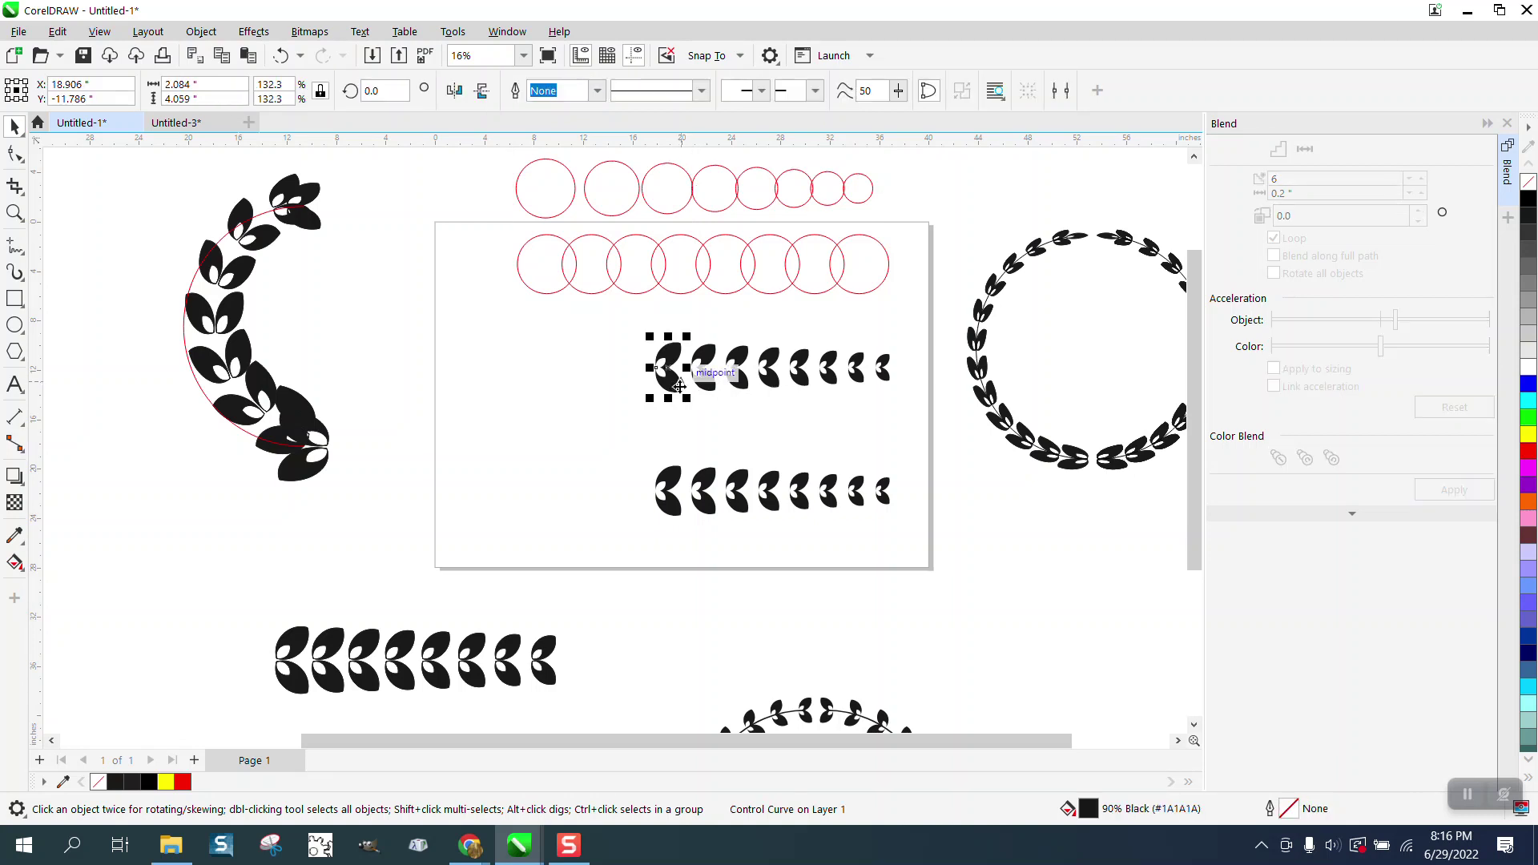
left_click(739, 386)
left_click(201, 31)
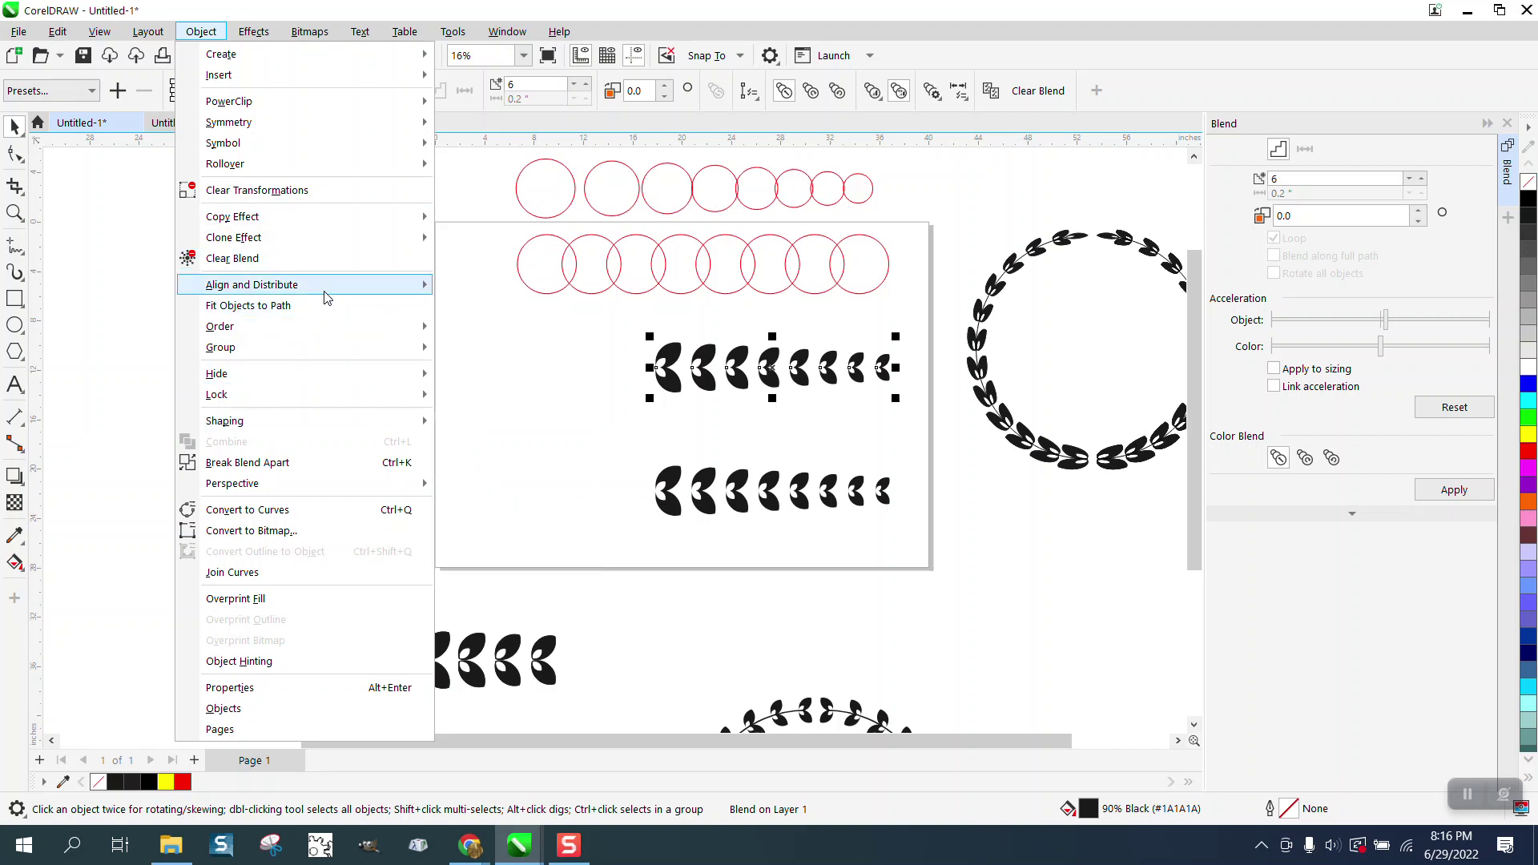
left_click(280, 463)
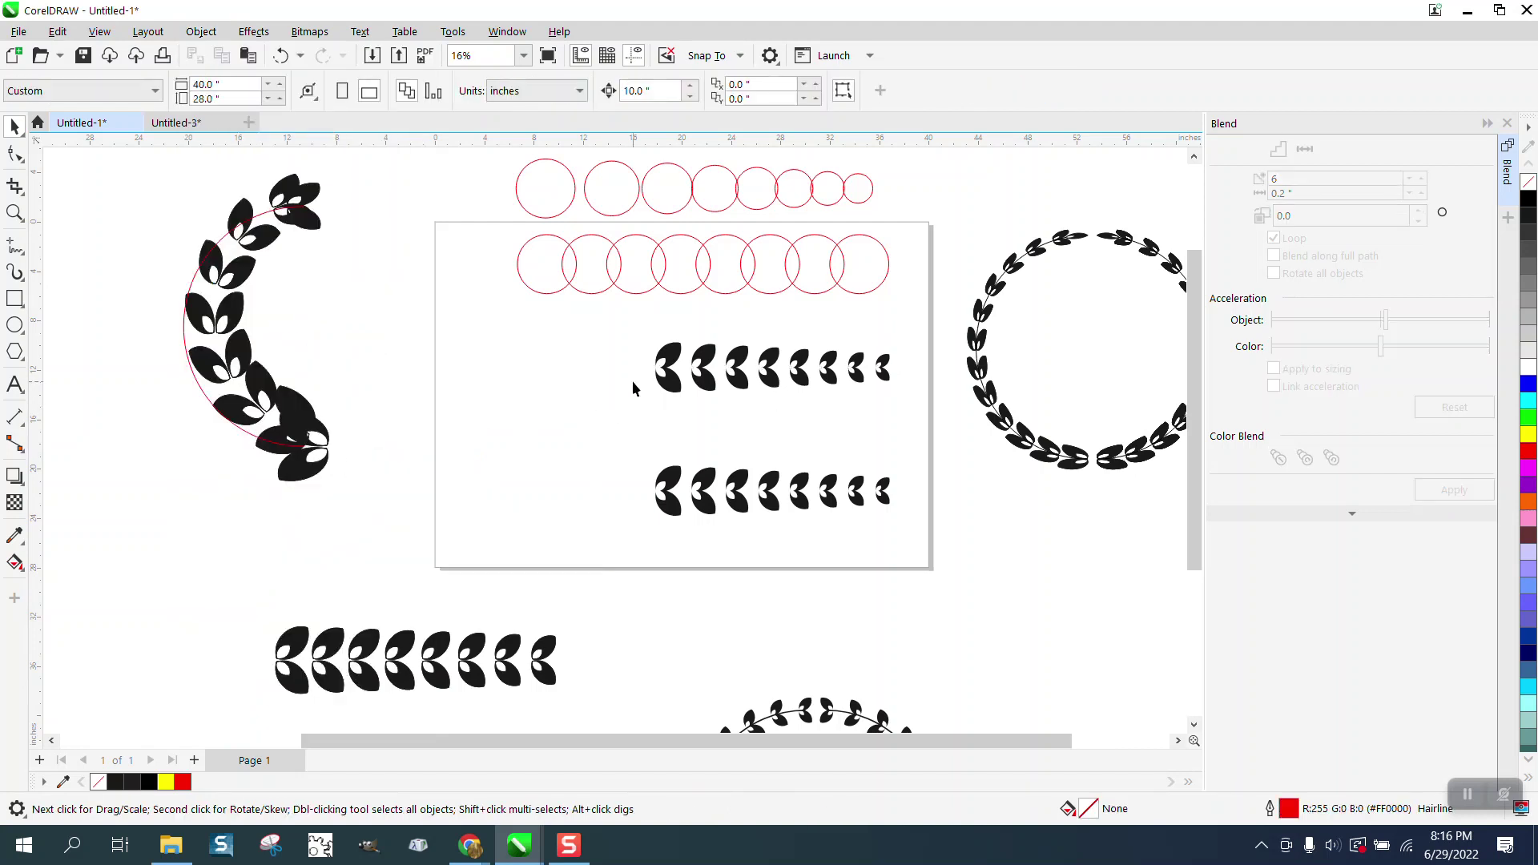
left_click_drag(657, 378, 551, 381)
left_click_drag(664, 328, 938, 428)
key("Delete")
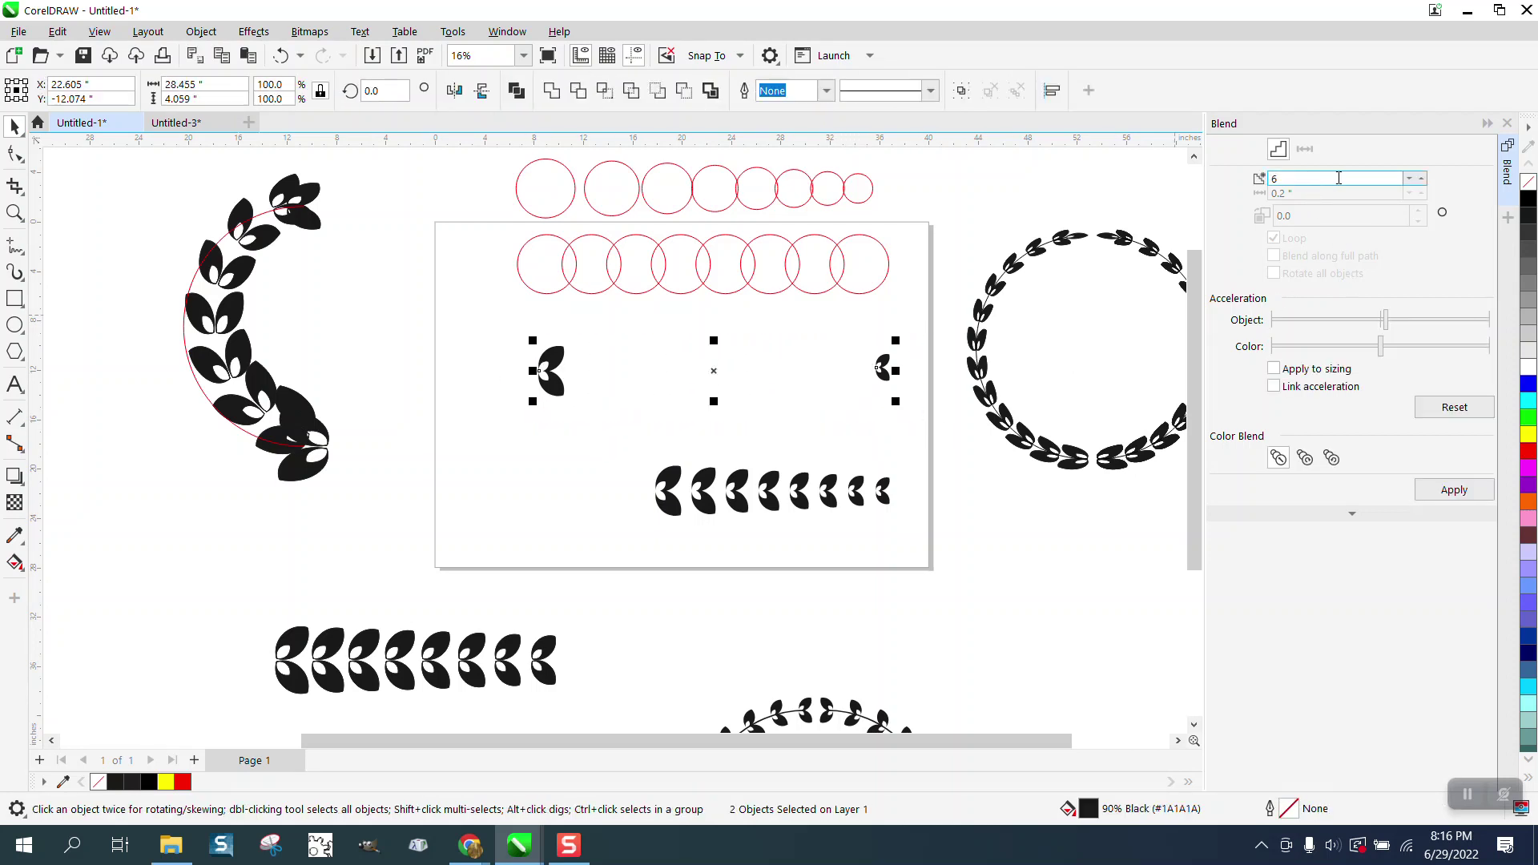
Blend the two end leaves with 8 steps, then redo it with 6 steps
left_click(1421, 175)
left_click(1421, 176)
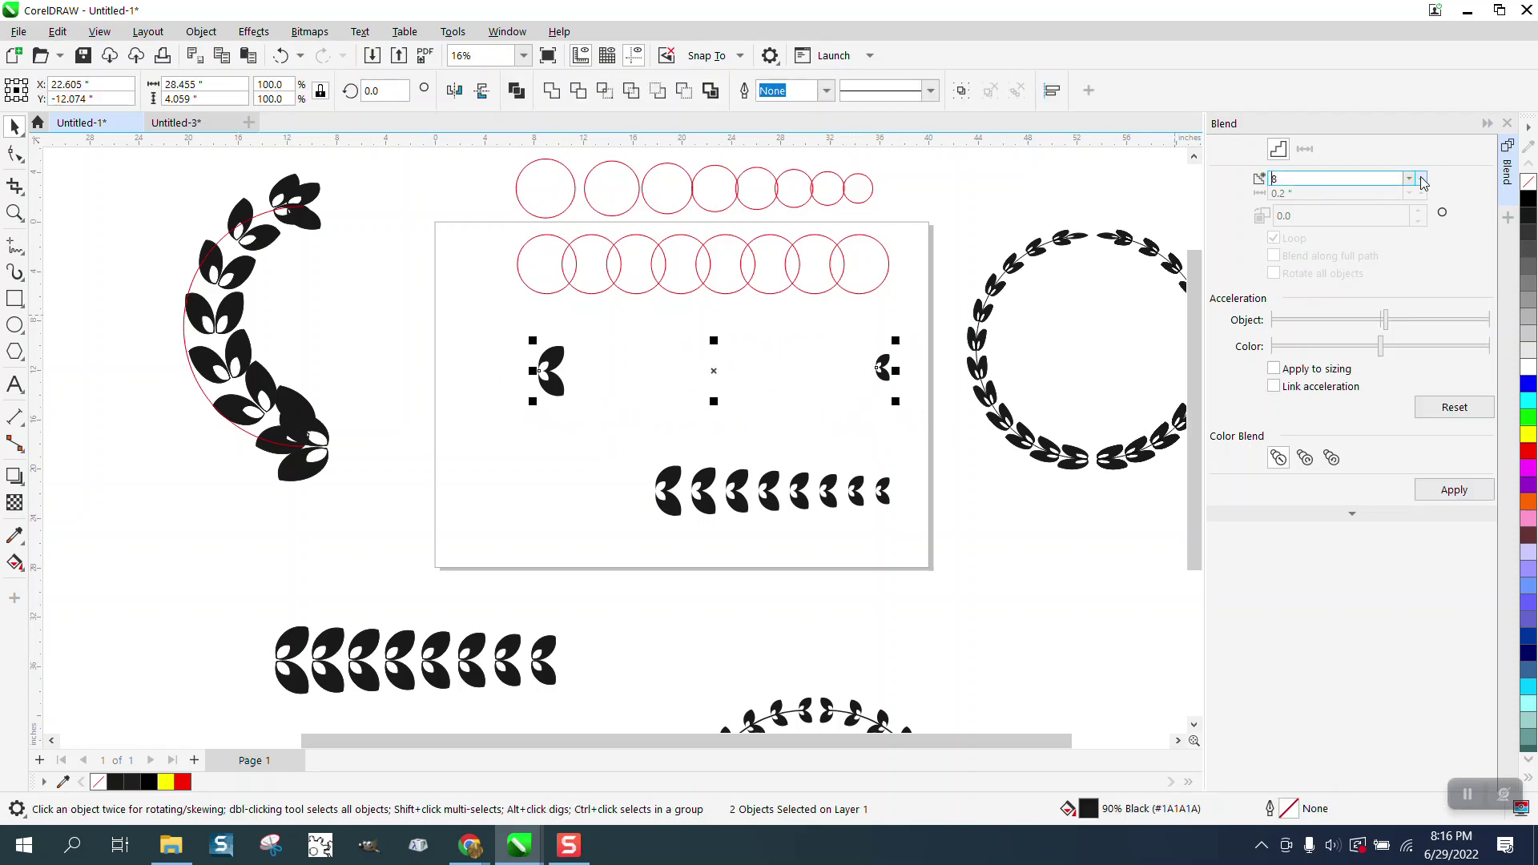
left_click(1454, 492)
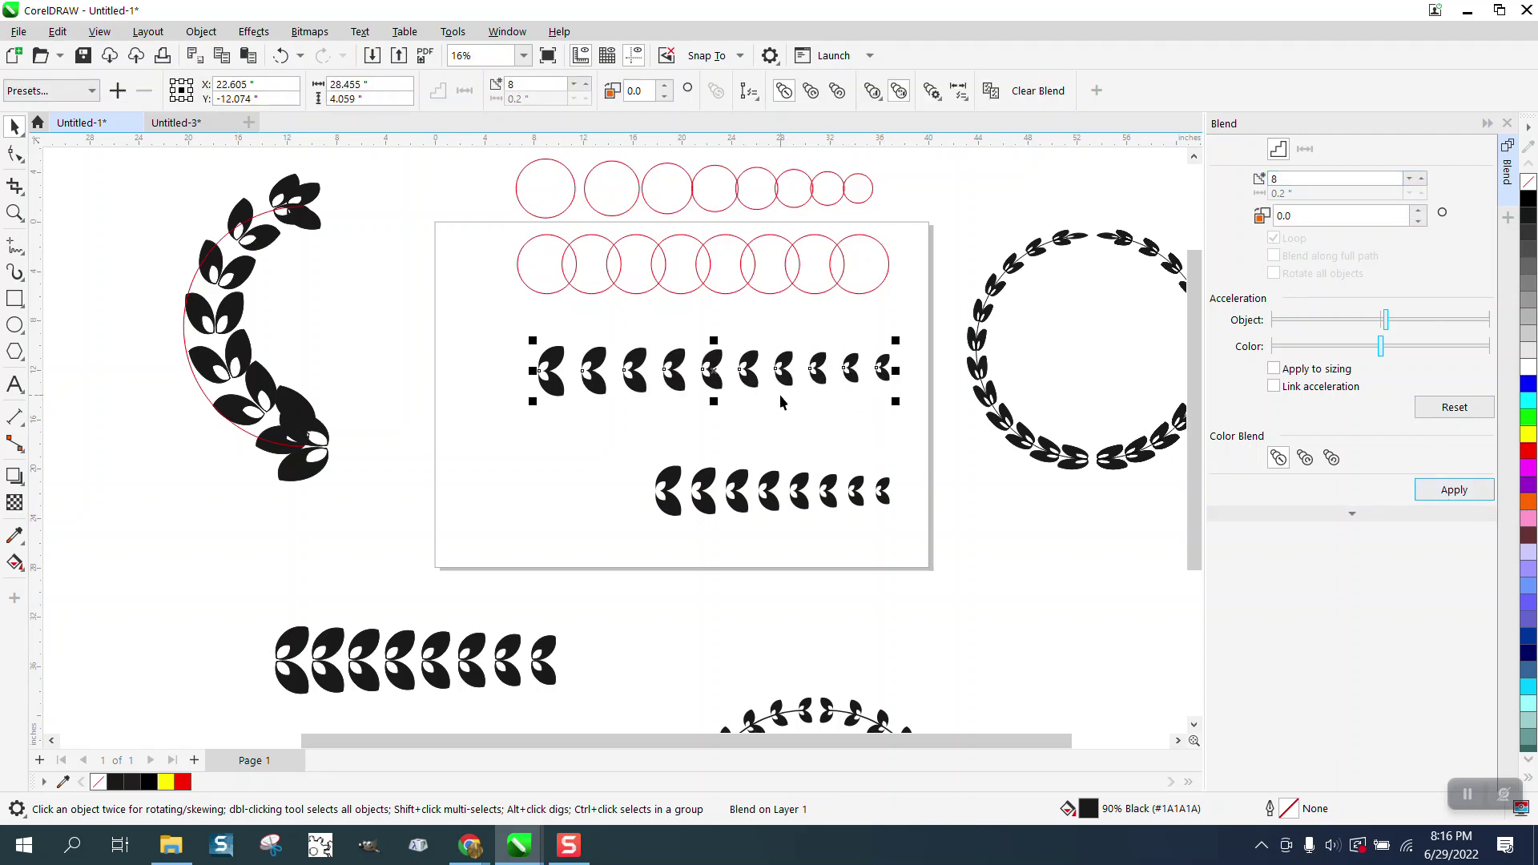
left_click(280, 55)
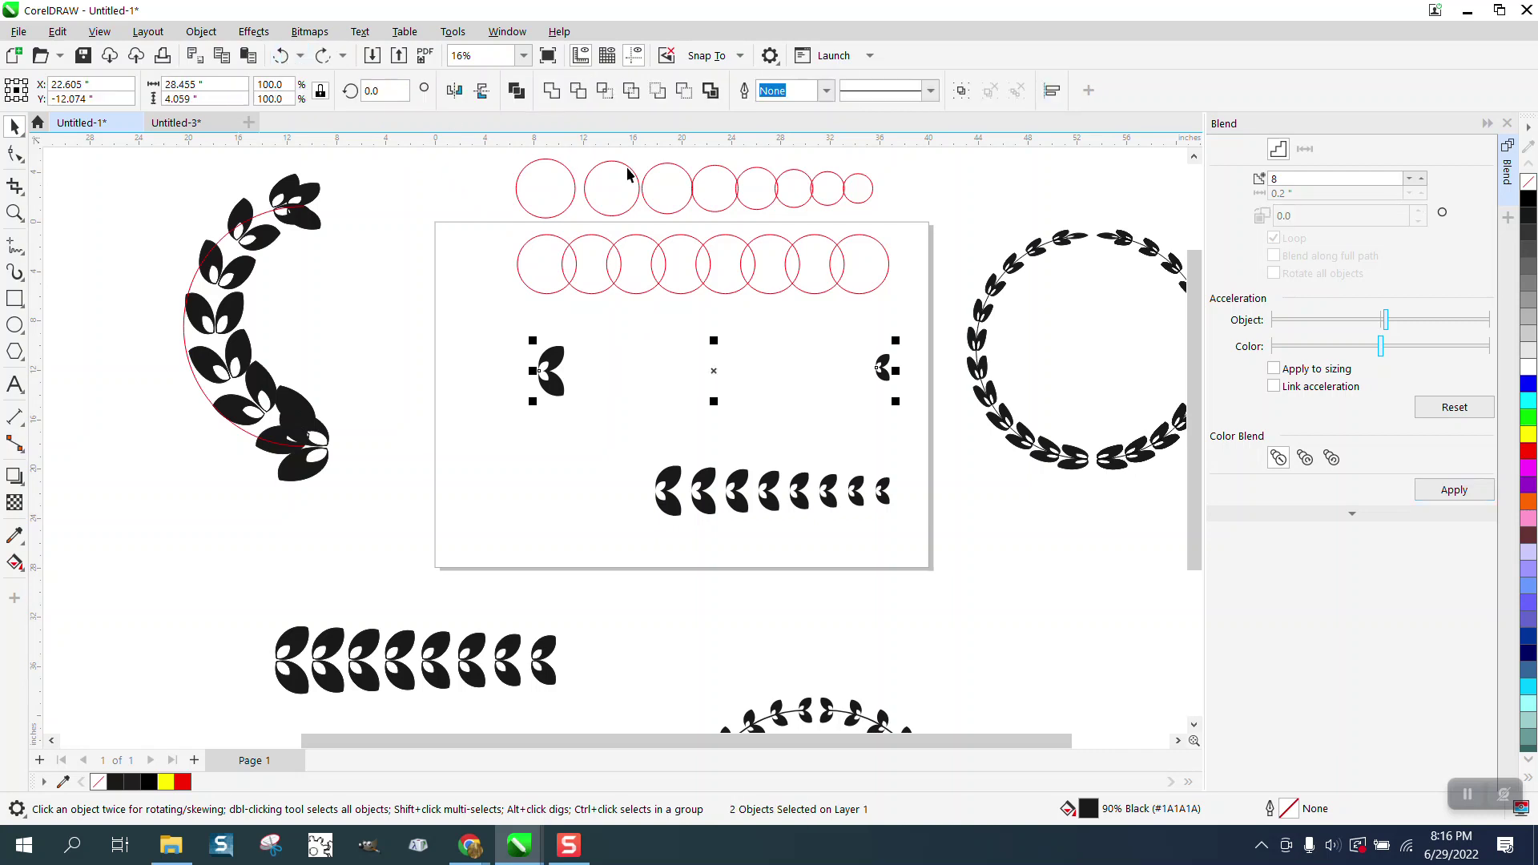
left_click(1410, 180)
left_click(1454, 489)
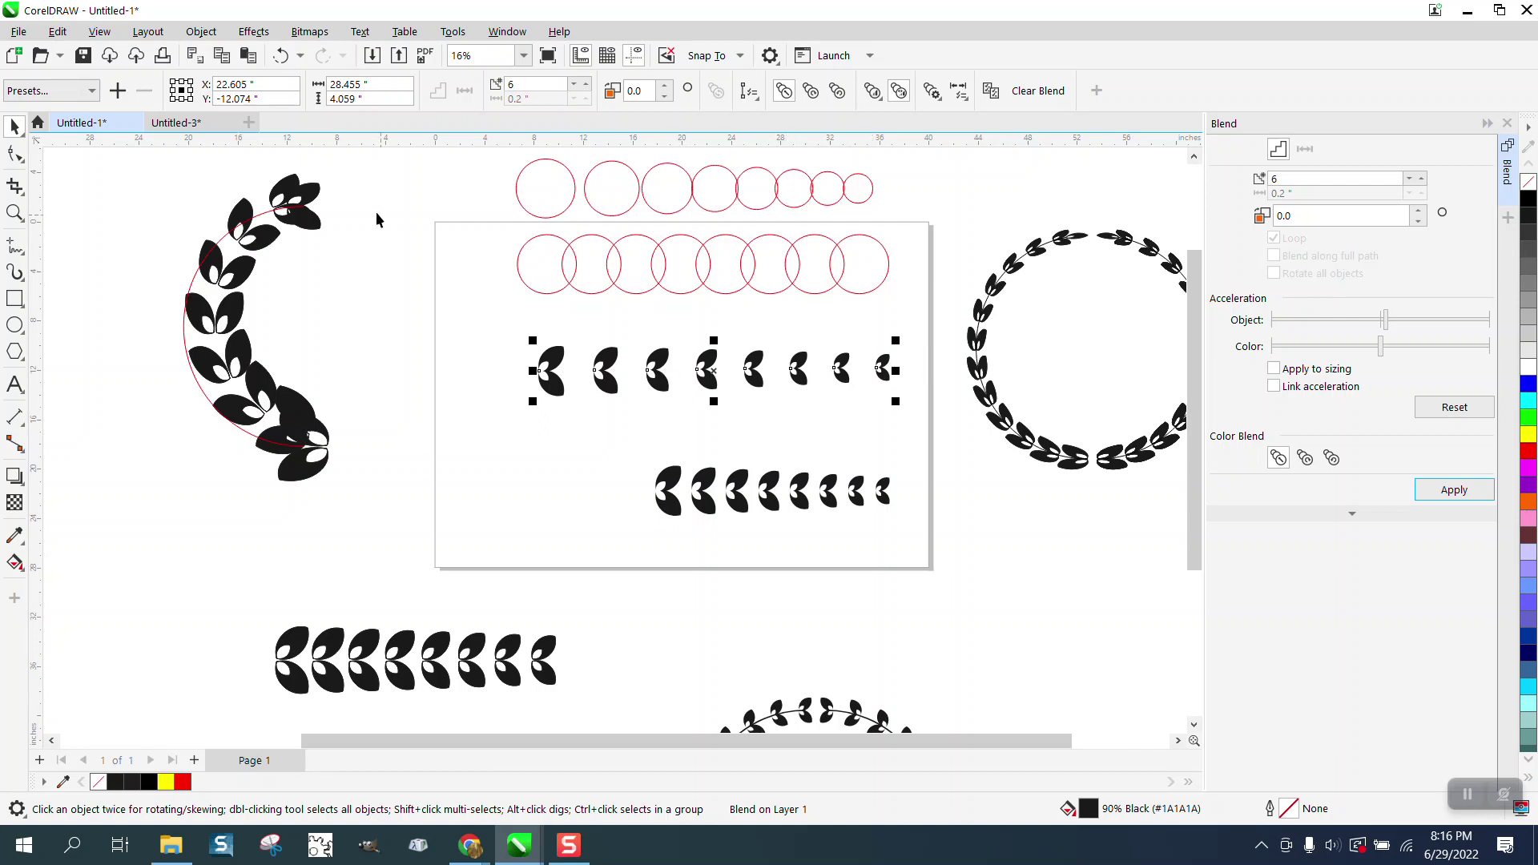
Break the leaf blend apart, ungroup the in-between leaves, and select all eight leaves
left_click_drag(482, 319, 901, 433)
left_click(202, 31)
left_click(247, 463)
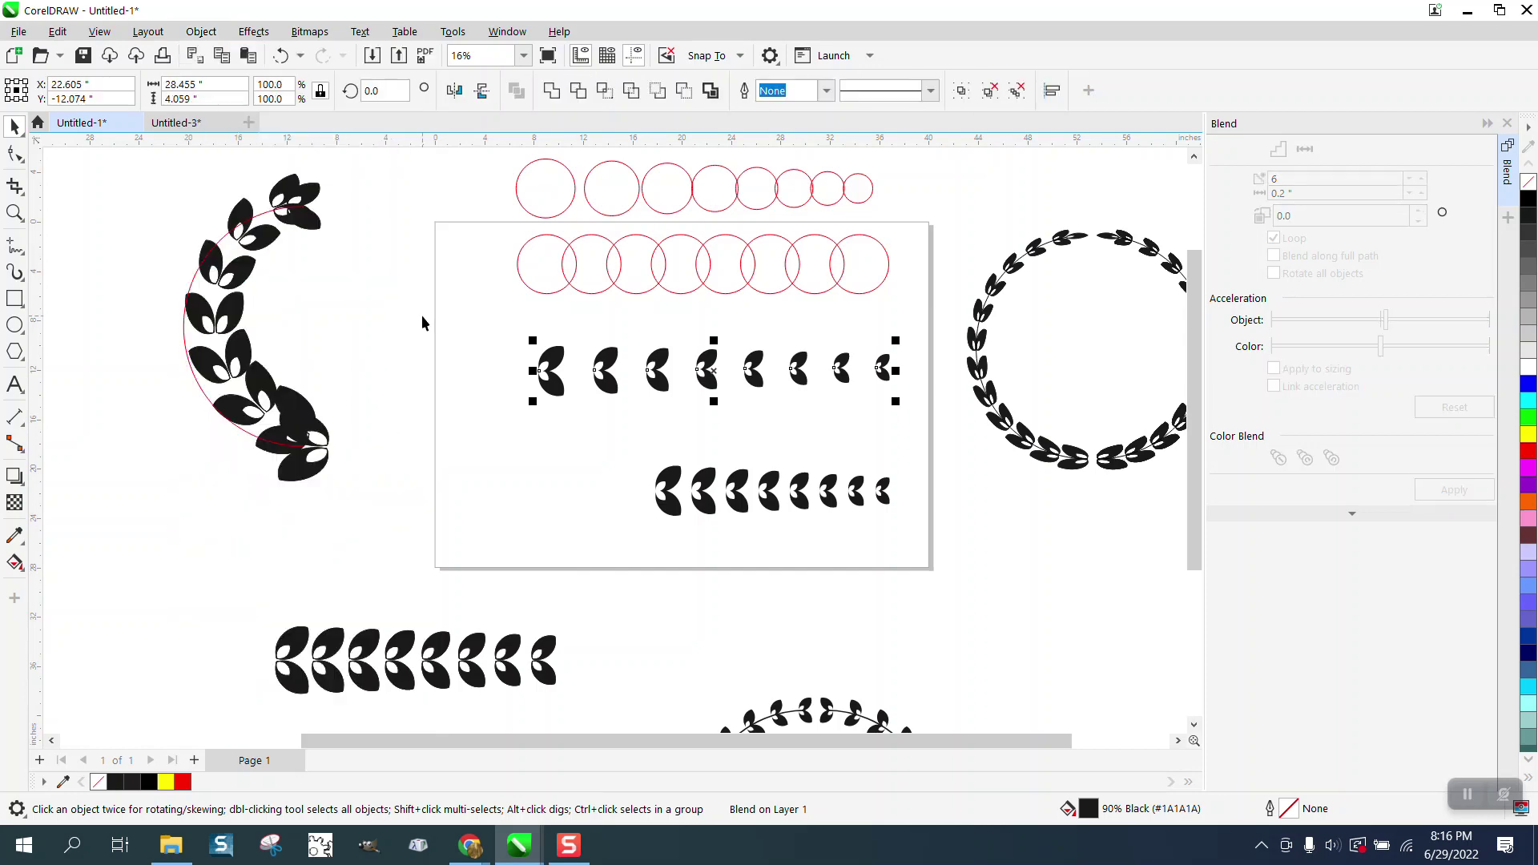
left_click(643, 377)
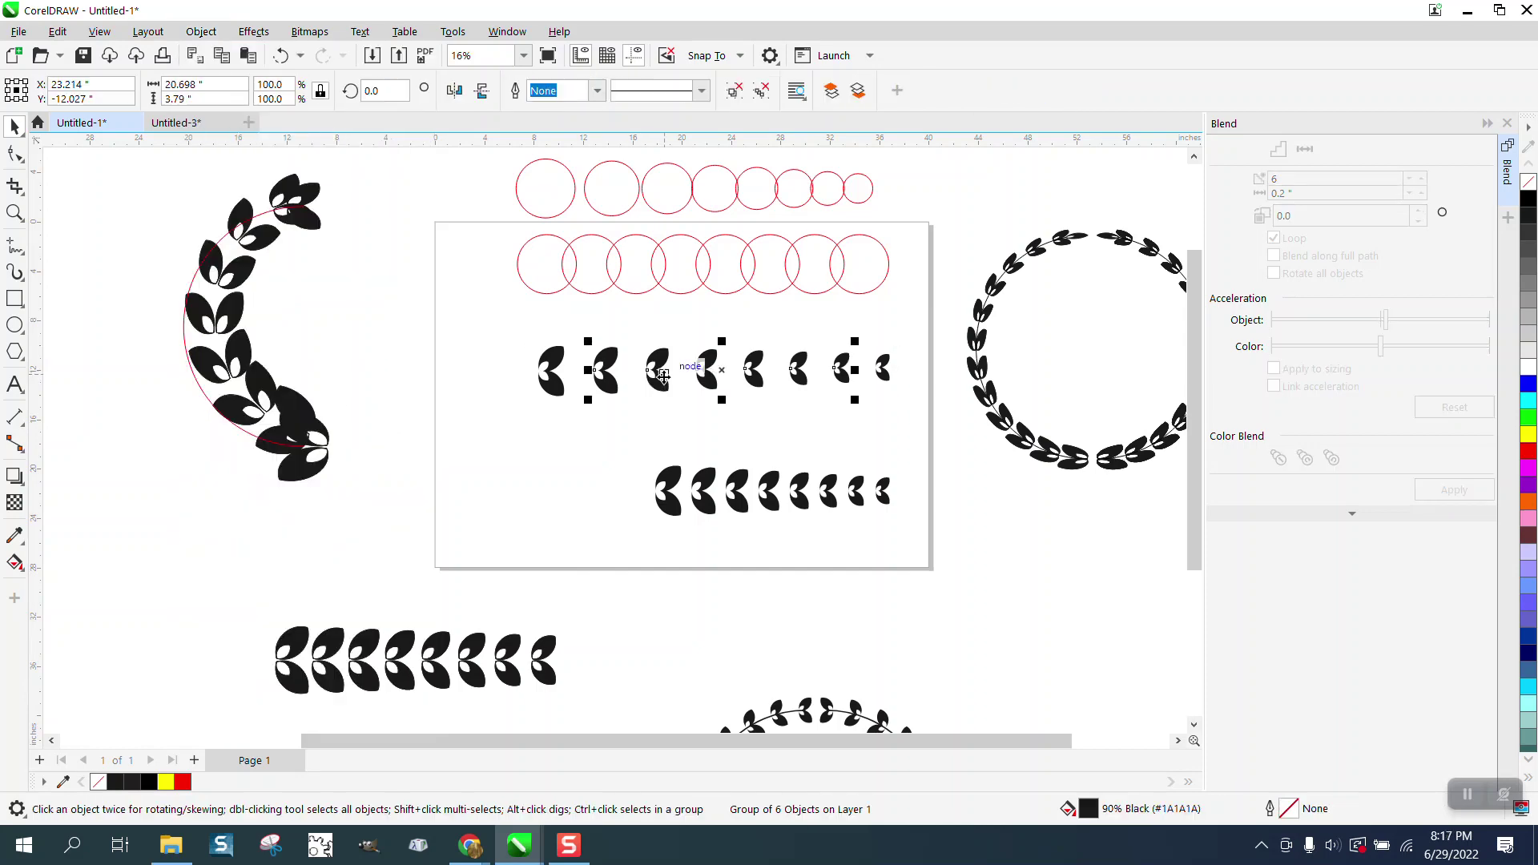
left_click(201, 32)
mouse_move(321, 347)
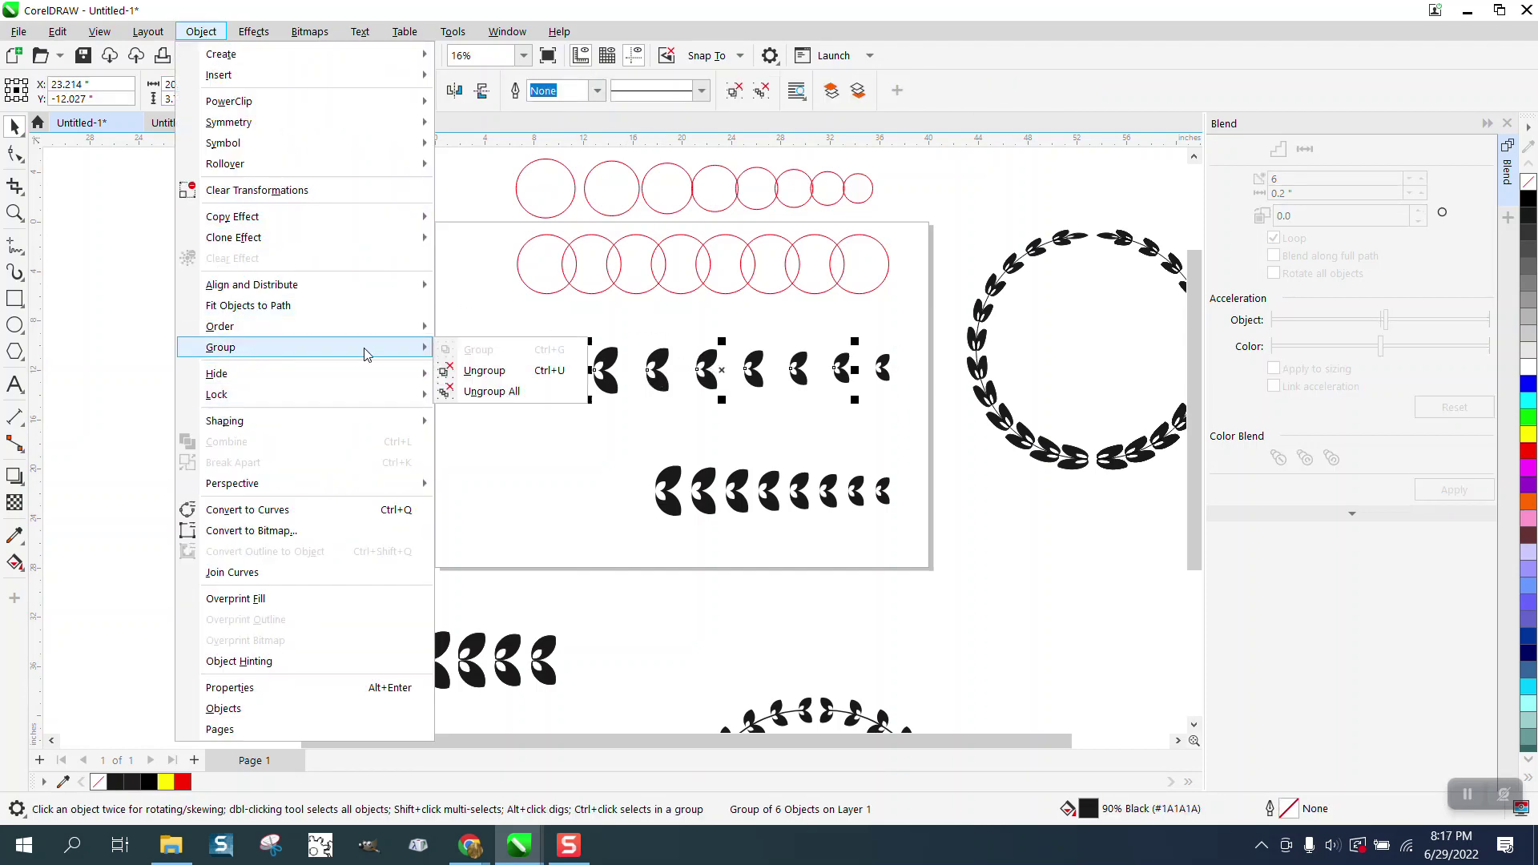
left_click(483, 371)
left_click_drag(490, 306, 645, 379)
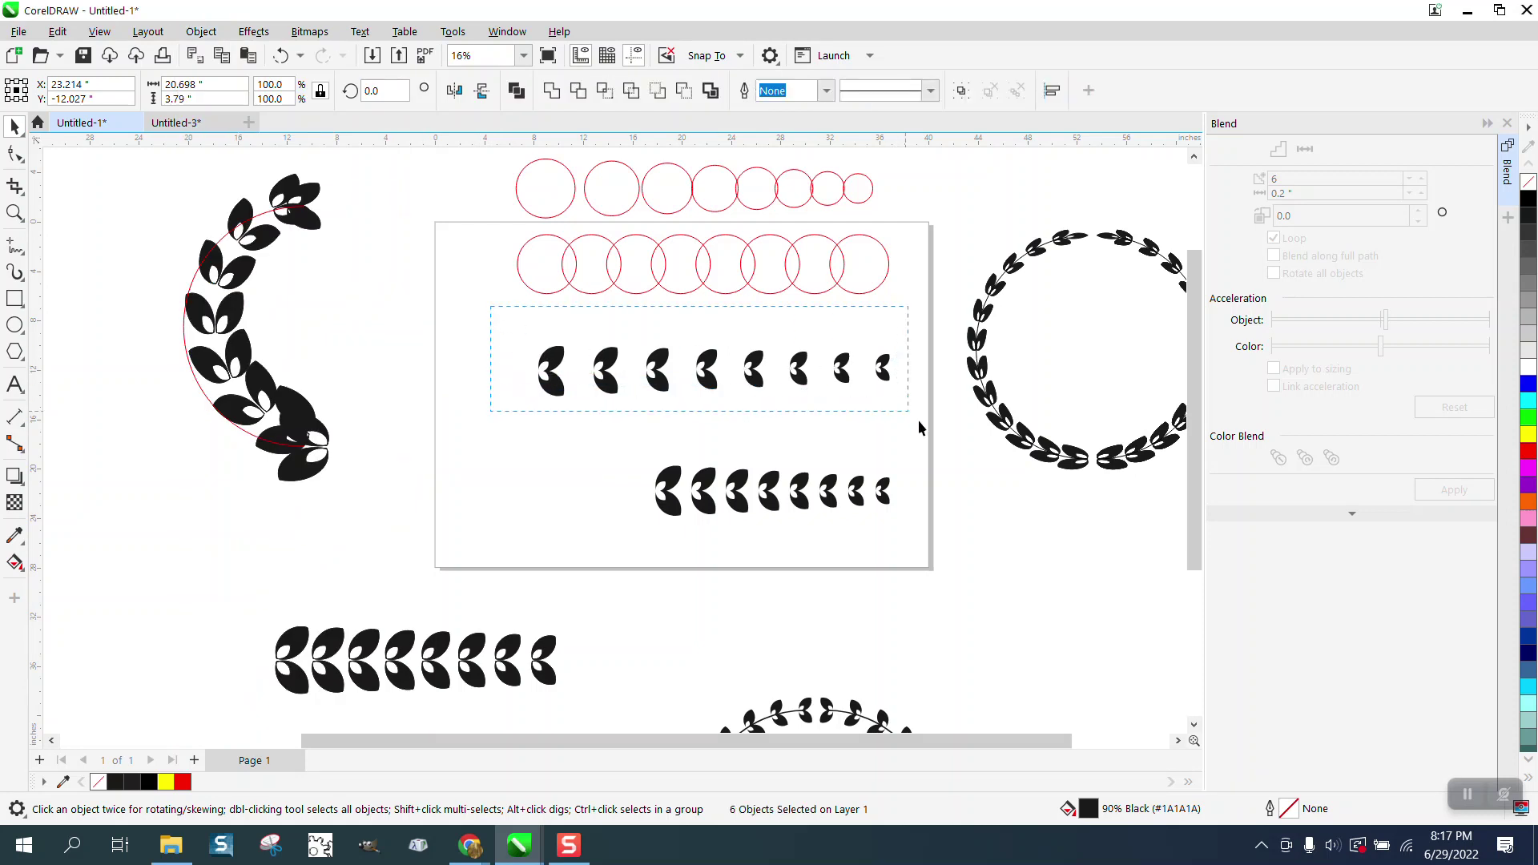
left_click_drag(918, 427, 941, 436)
Bring up the Align and Distribute docker from the Window dockers list
left_click(507, 31)
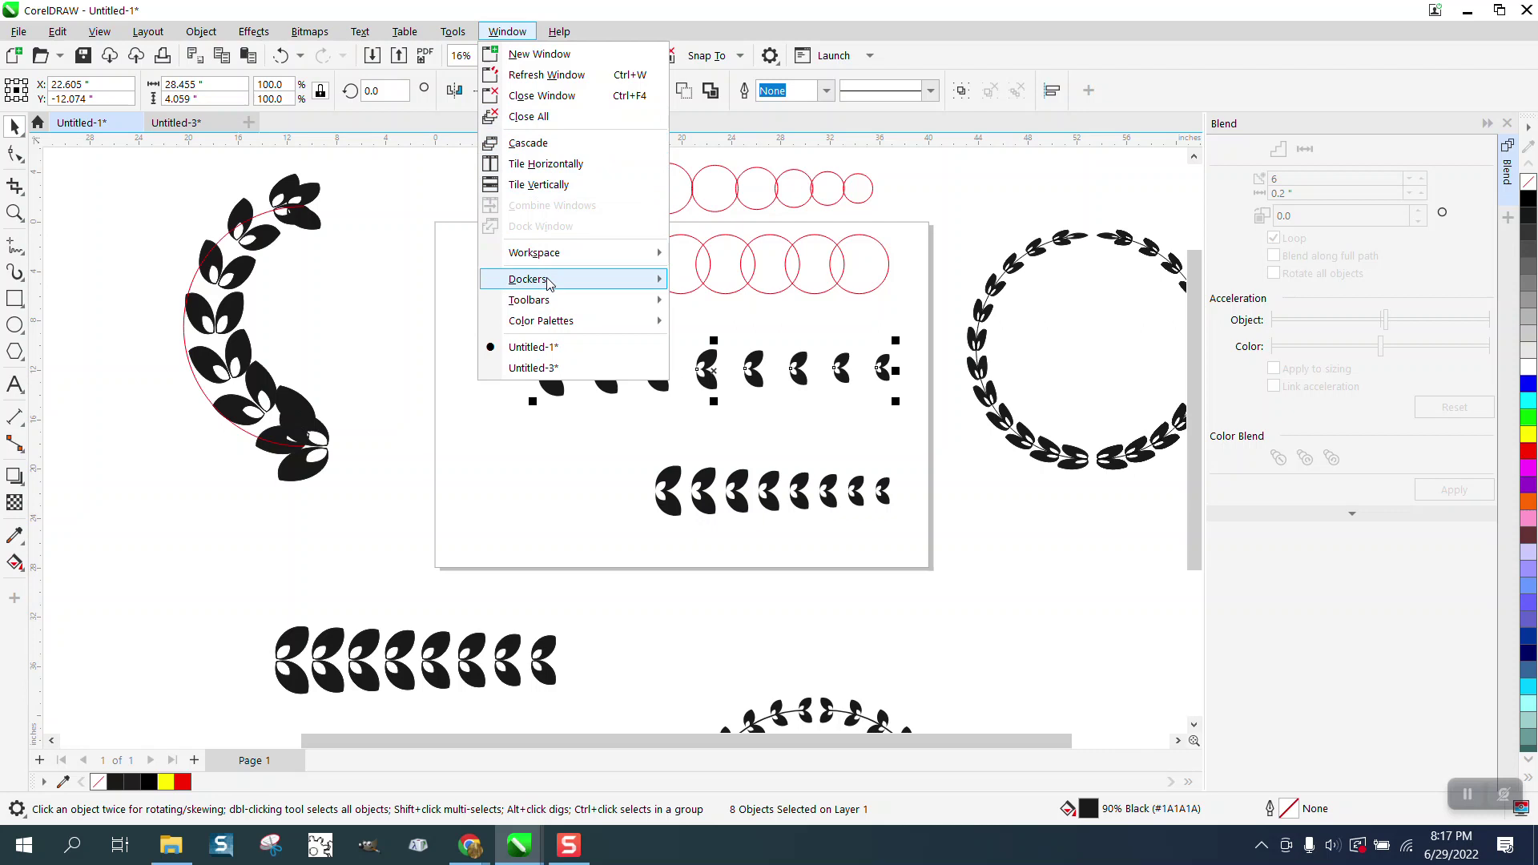
mouse_move(550, 282)
left_click(747, 235)
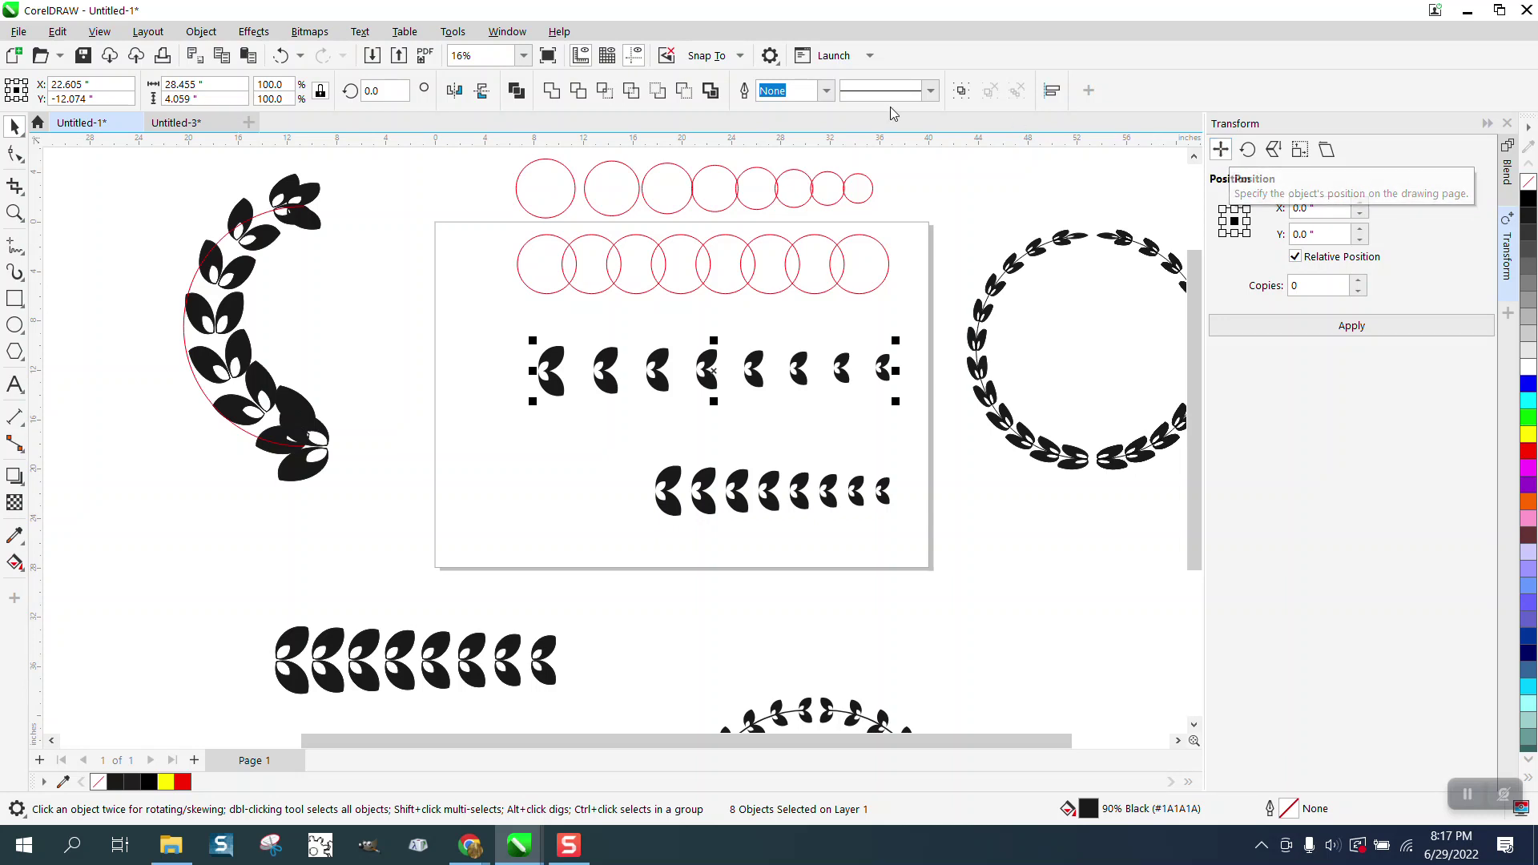
left_click(523, 34)
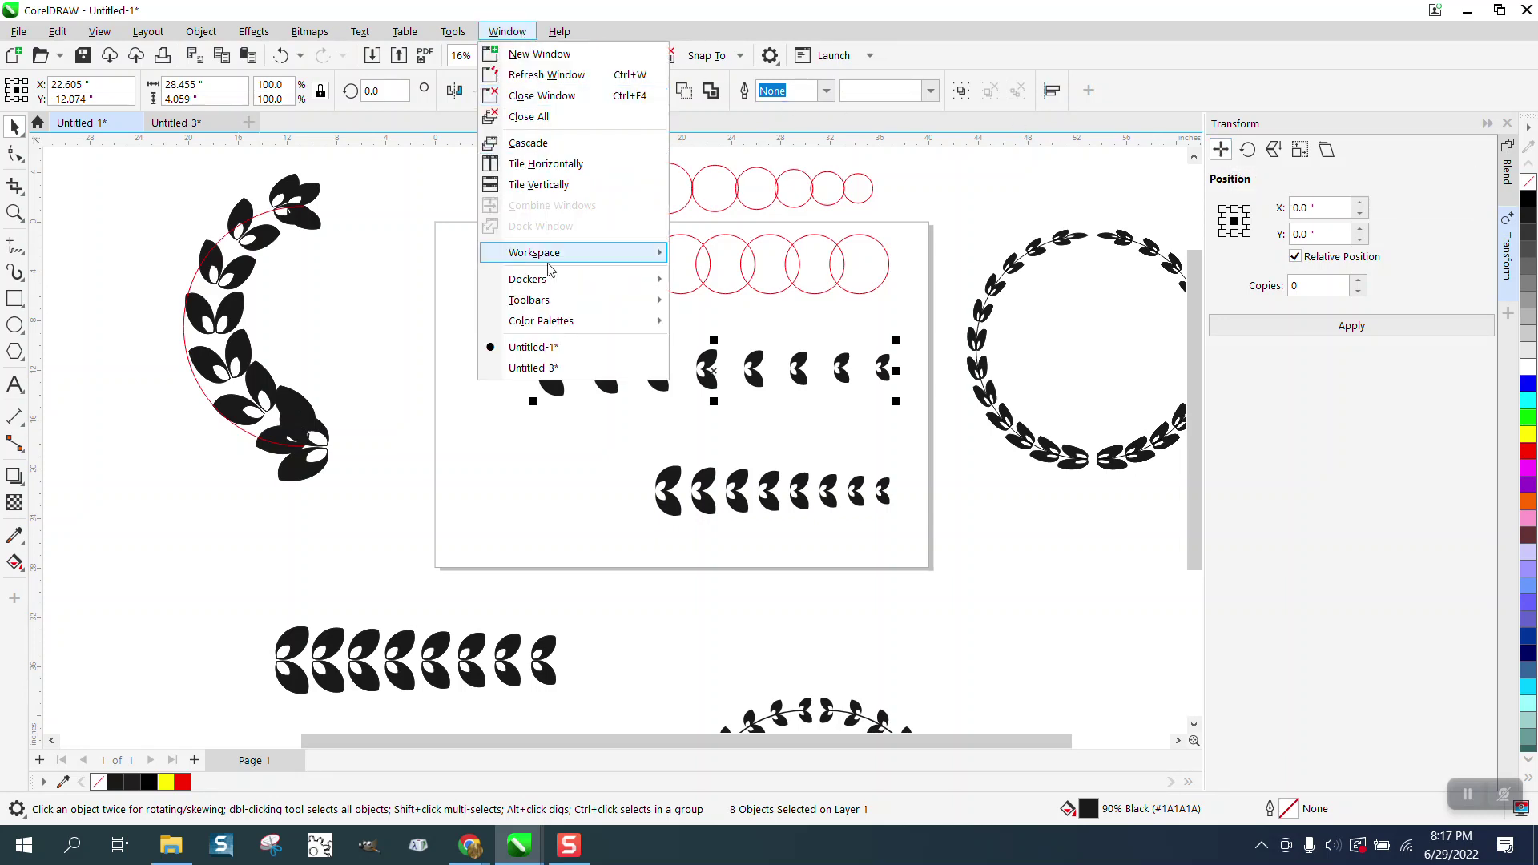
mouse_move(574, 277)
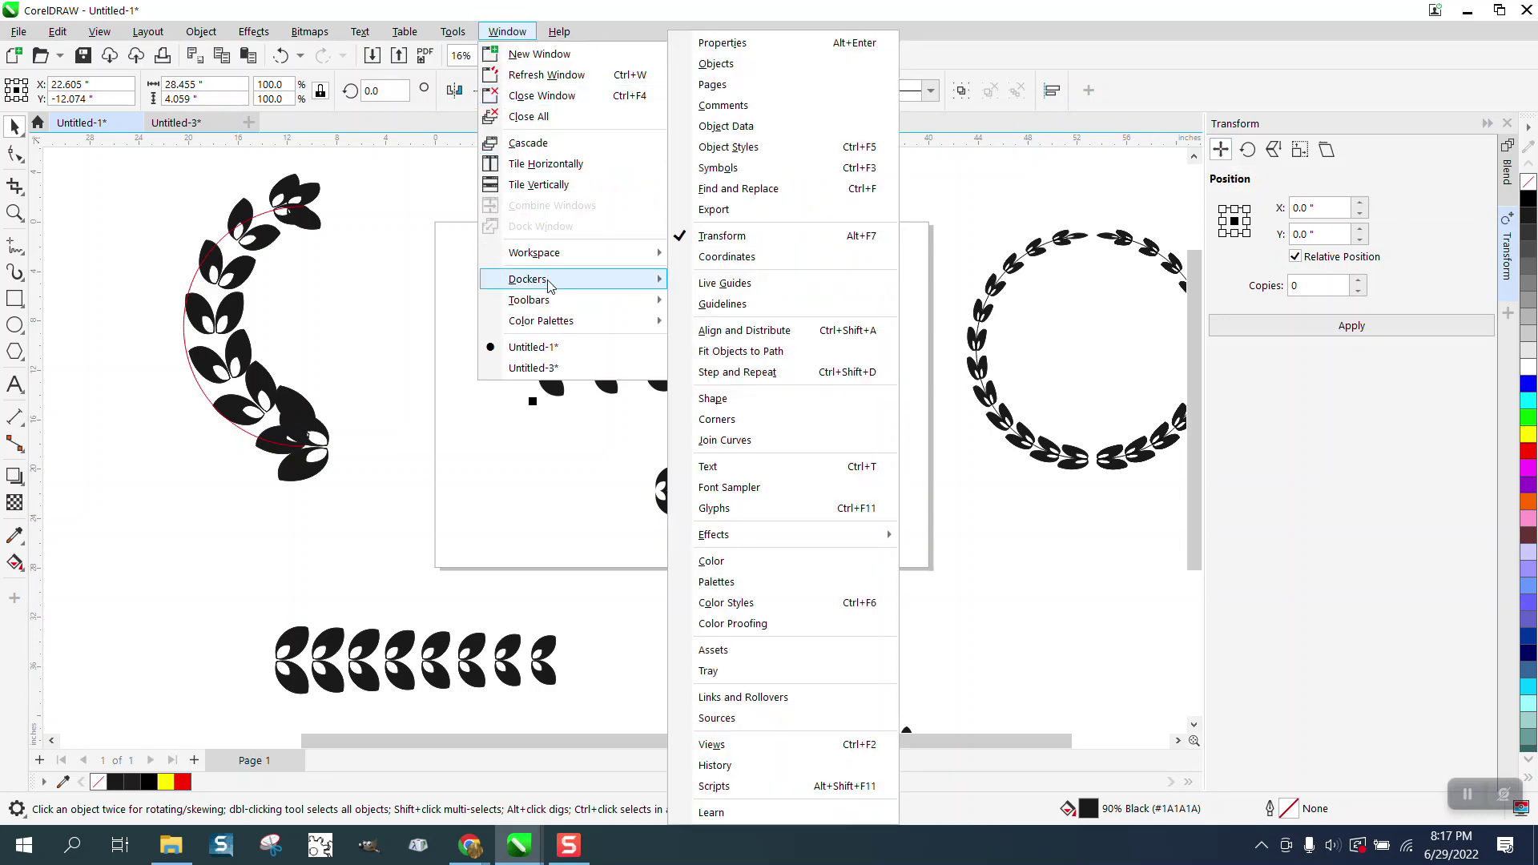
left_click(746, 331)
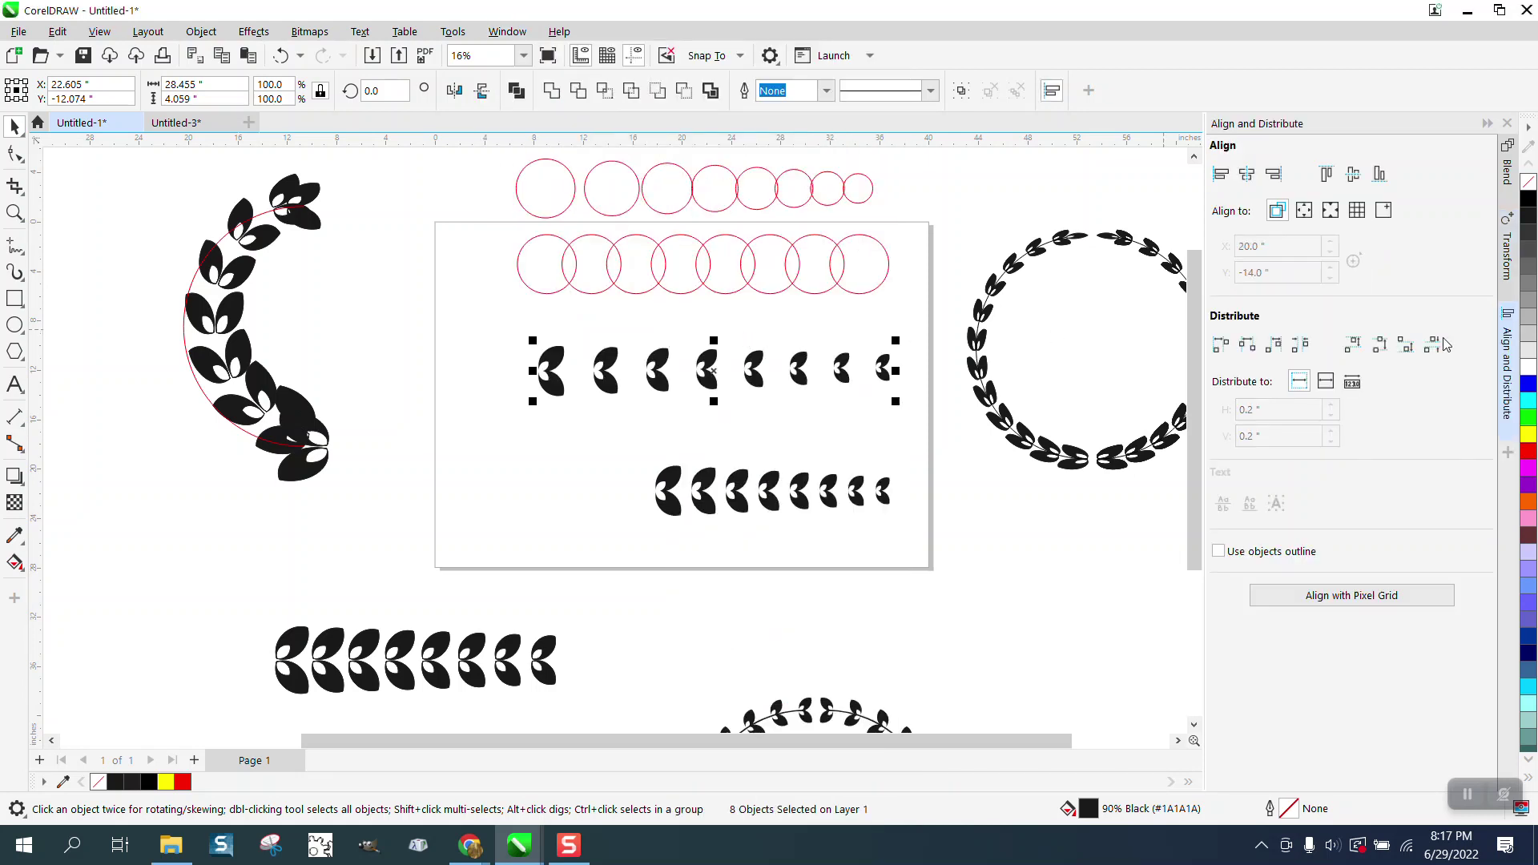
Compare centre, gap and left-edge distribution, settling on equal horizontal gaps between the leaves
left_click(1248, 346)
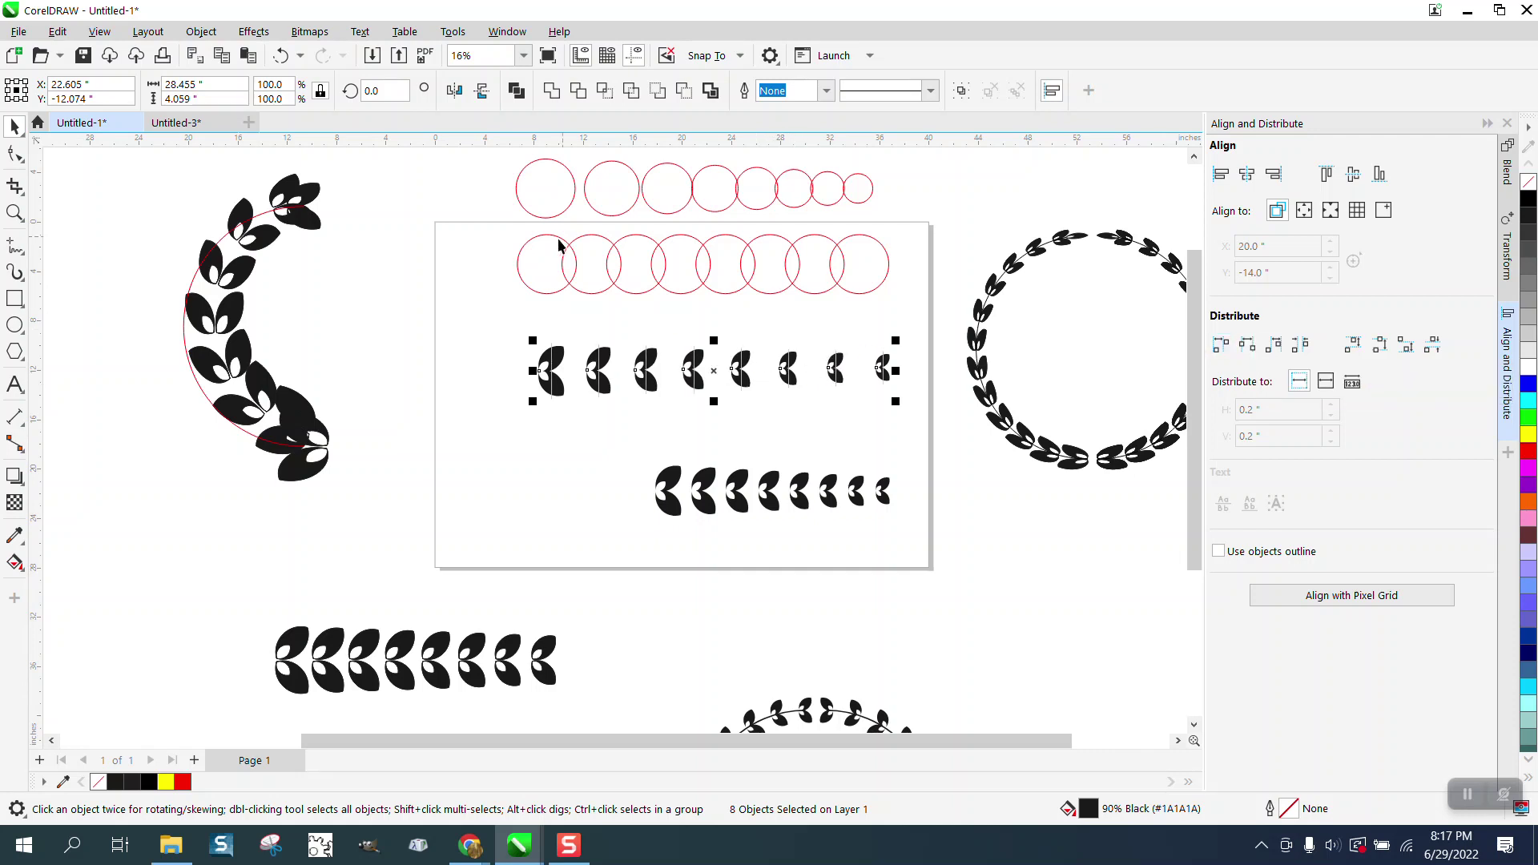
left_click(281, 55)
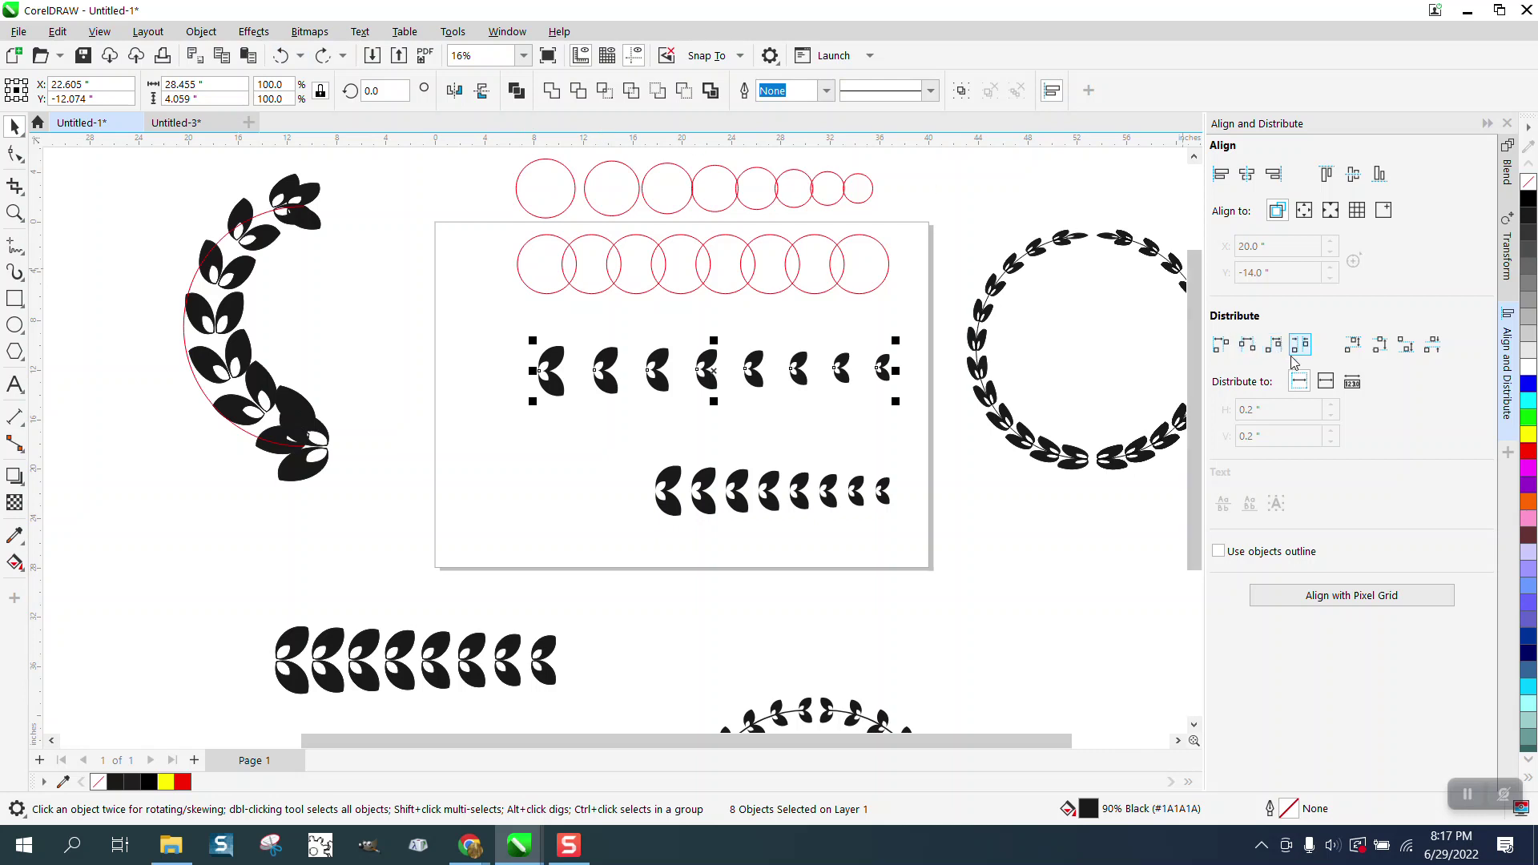
left_click(1302, 350)
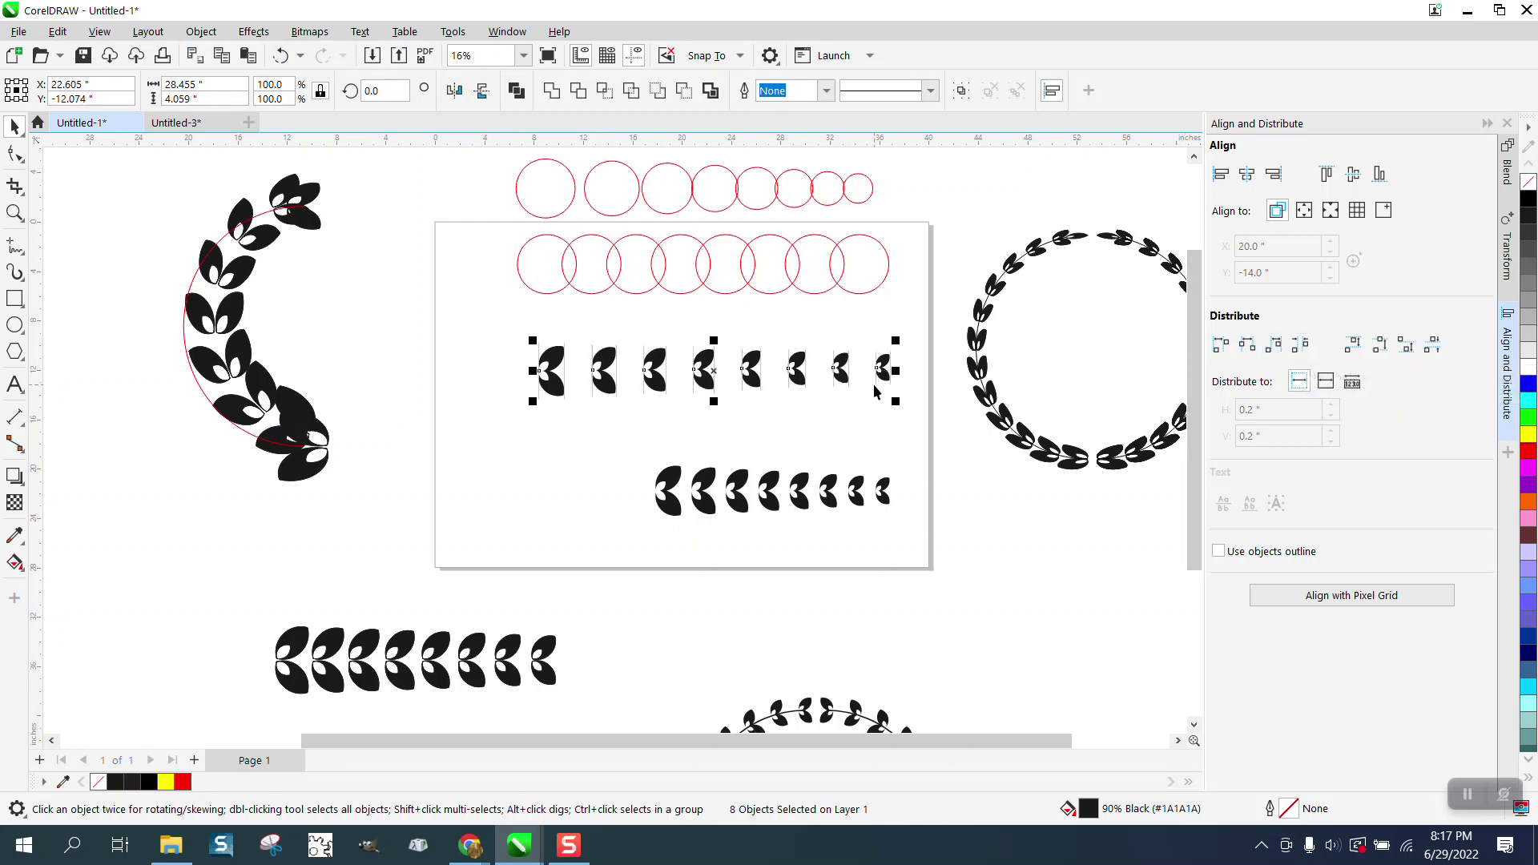
left_click(281, 56)
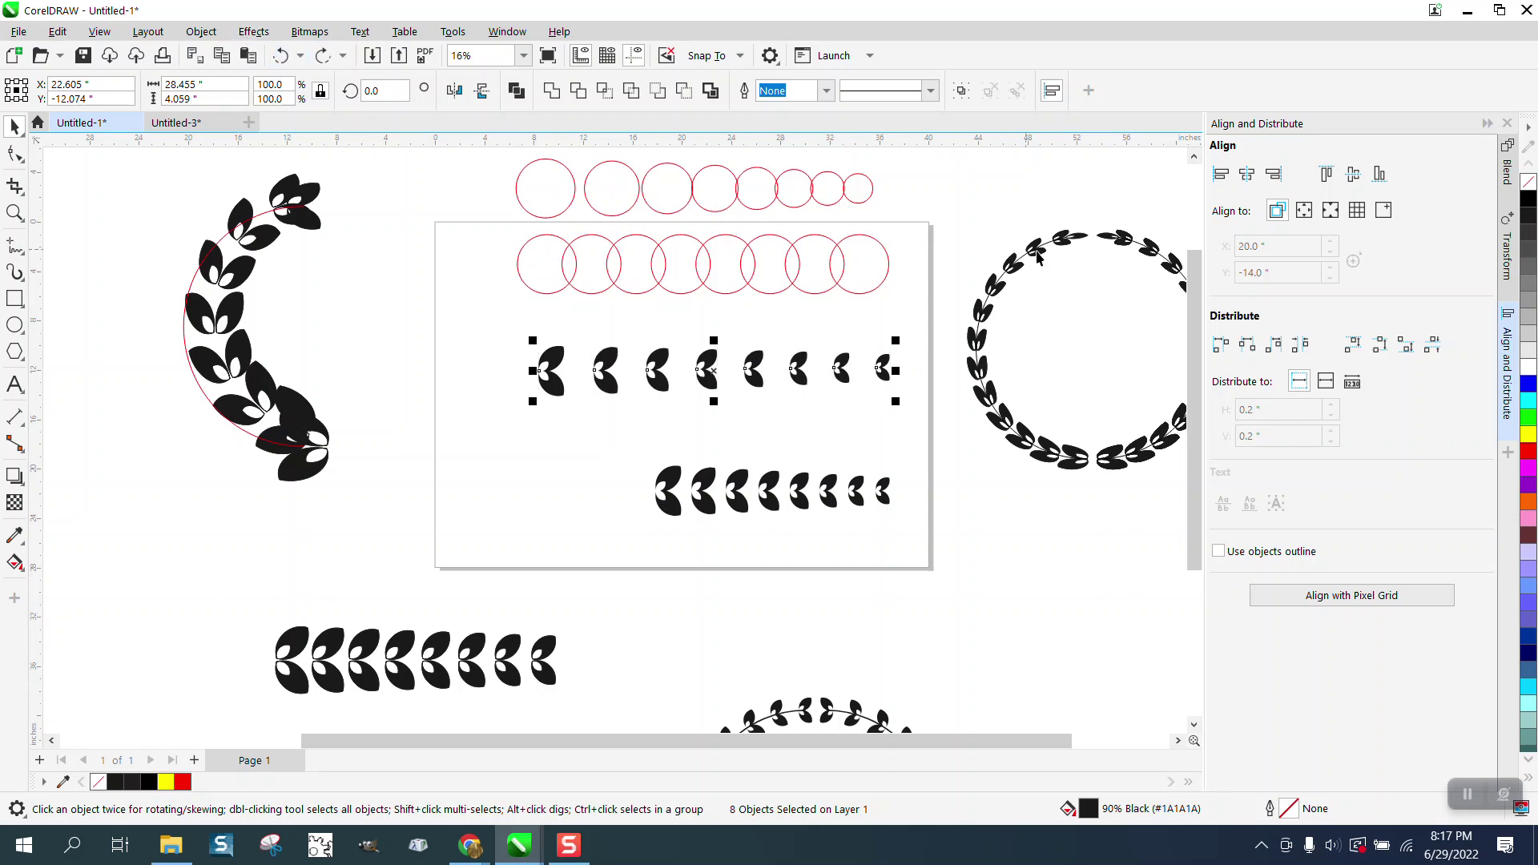
left_click(1222, 345)
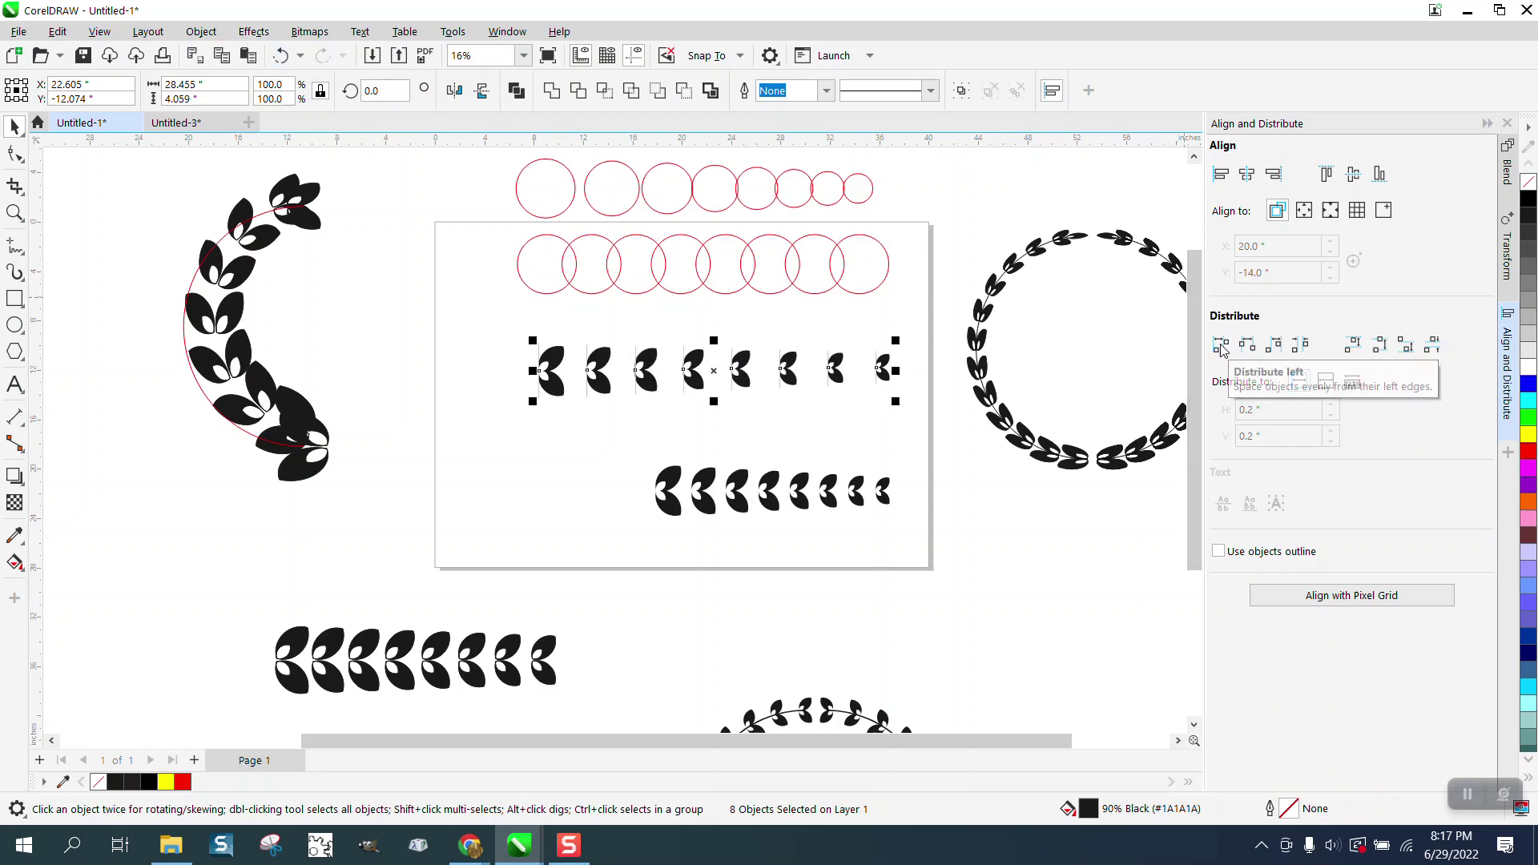
left_click(282, 55)
left_click(1249, 347)
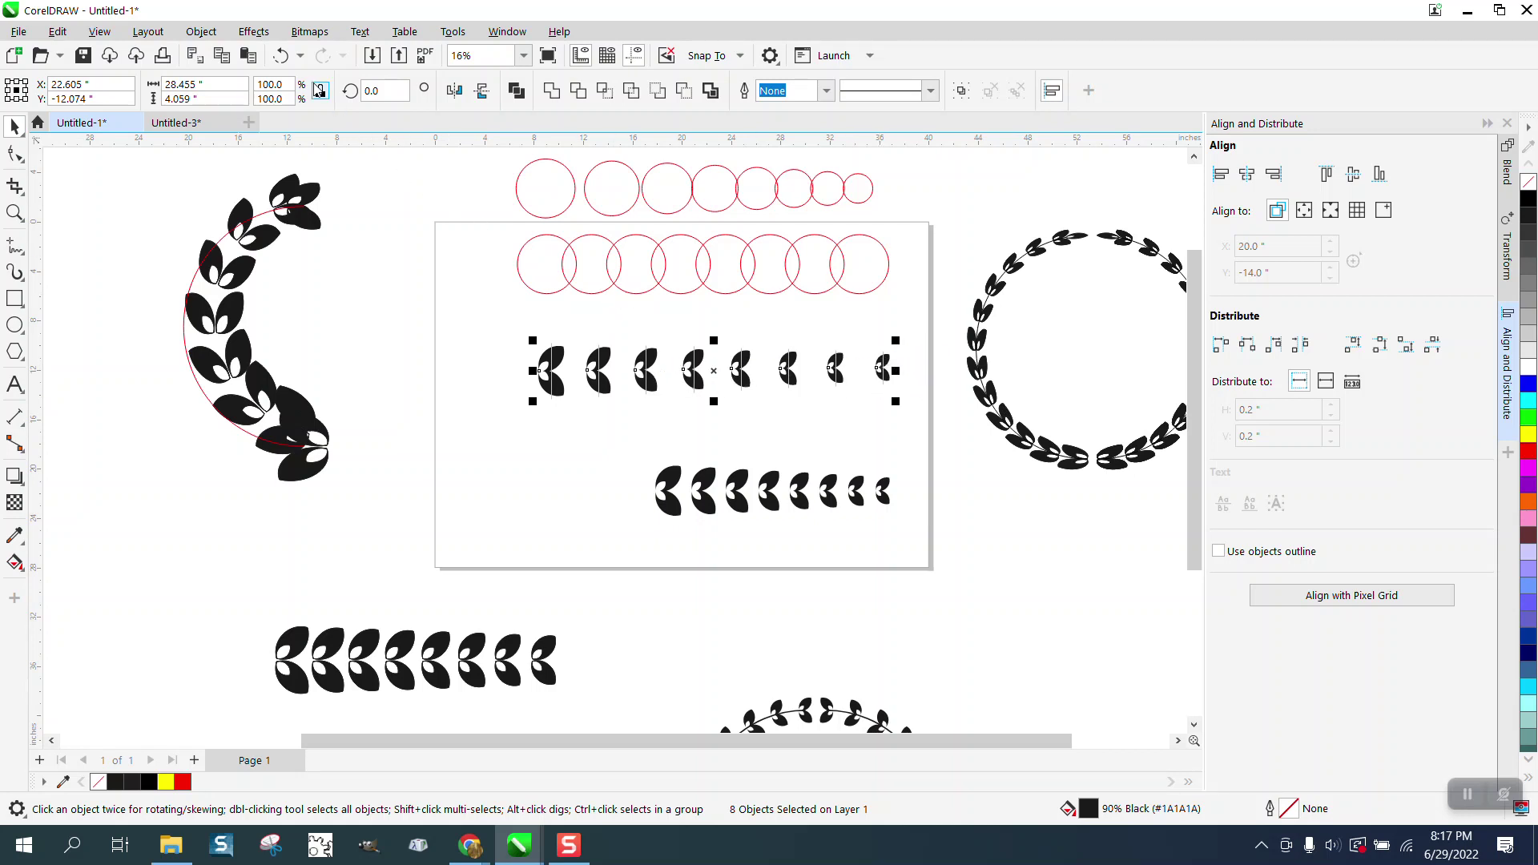
left_click(283, 56)
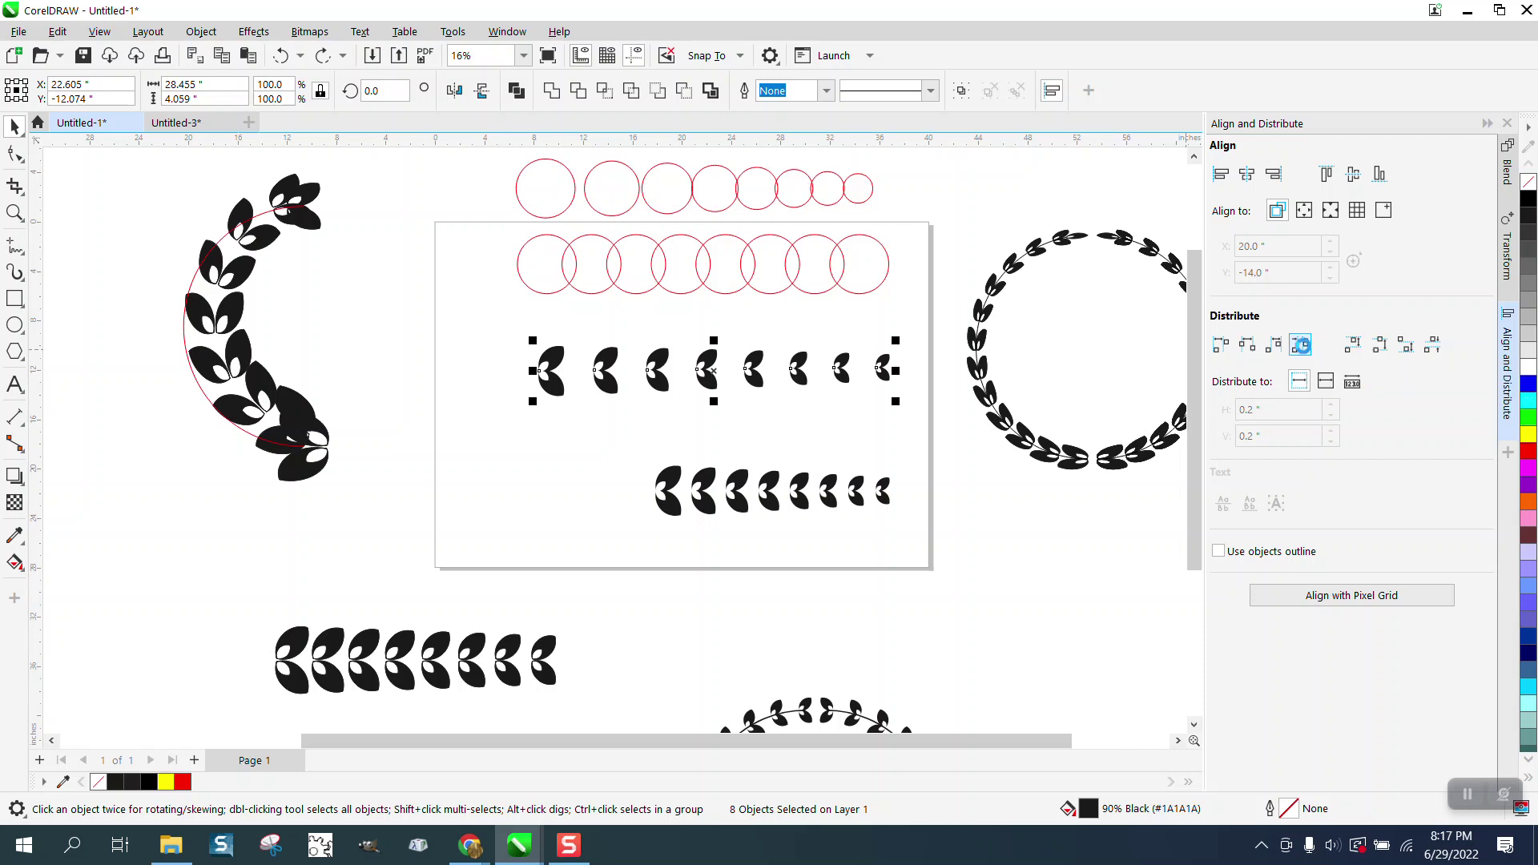
left_click(1303, 347)
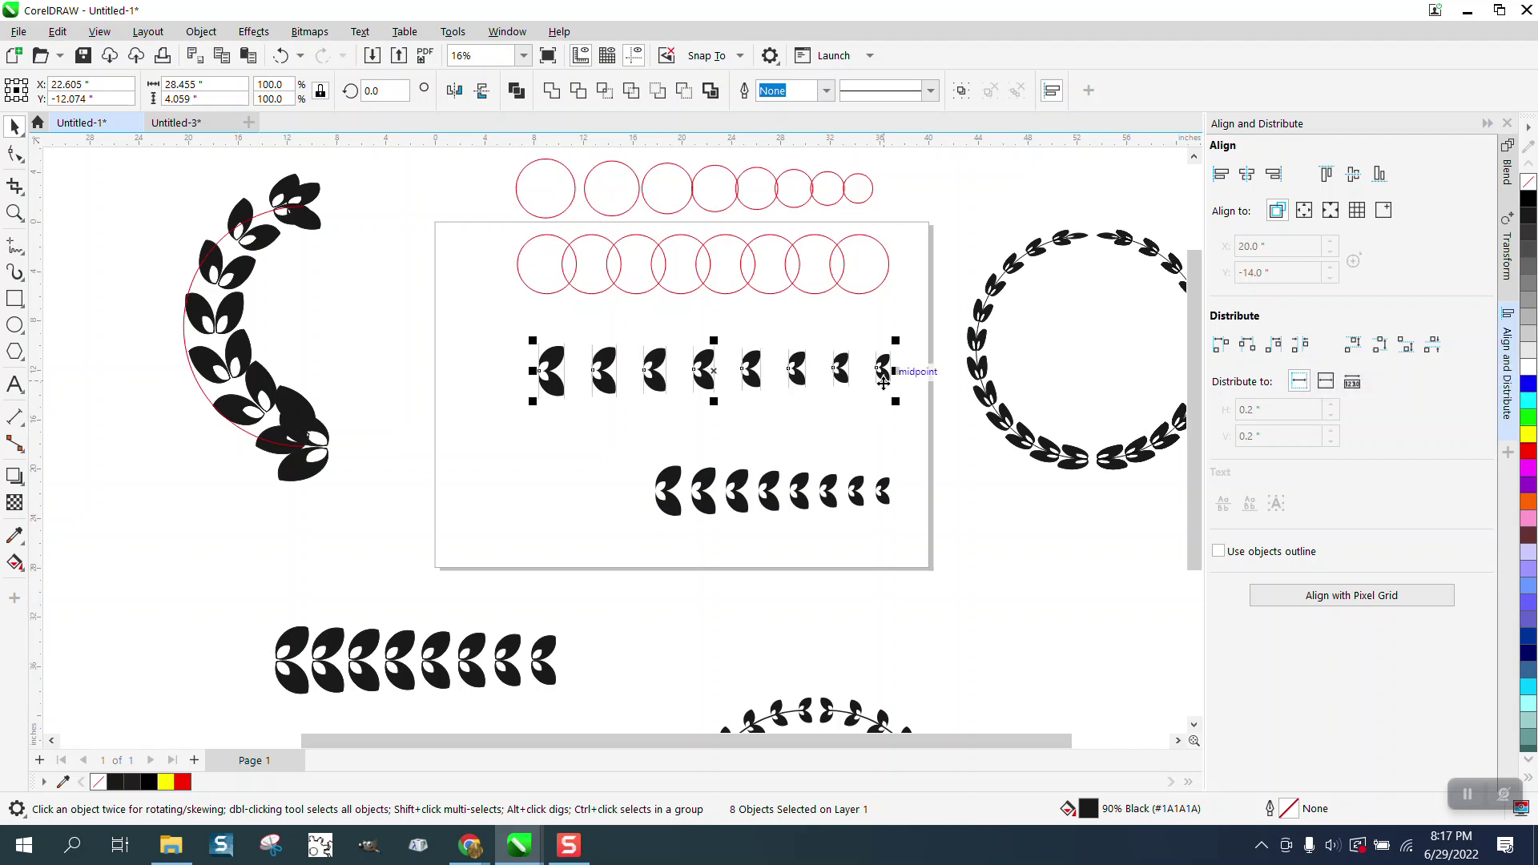
left_click(14, 213)
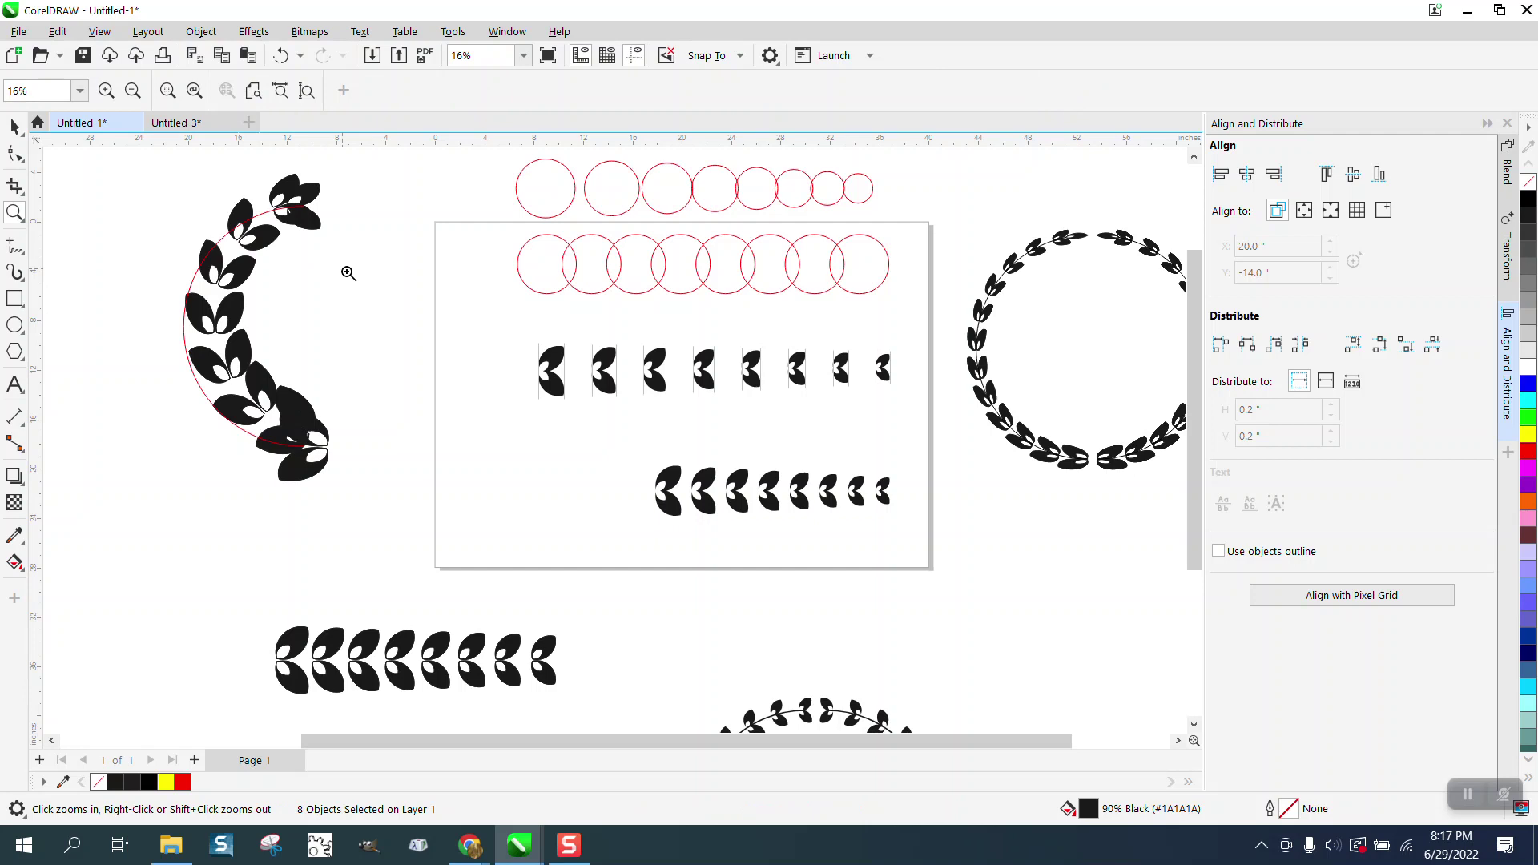
Zoom in on the middle row and drag vertical guidelines to the first and last leaves' edges
left_click_drag(398, 280, 1027, 503)
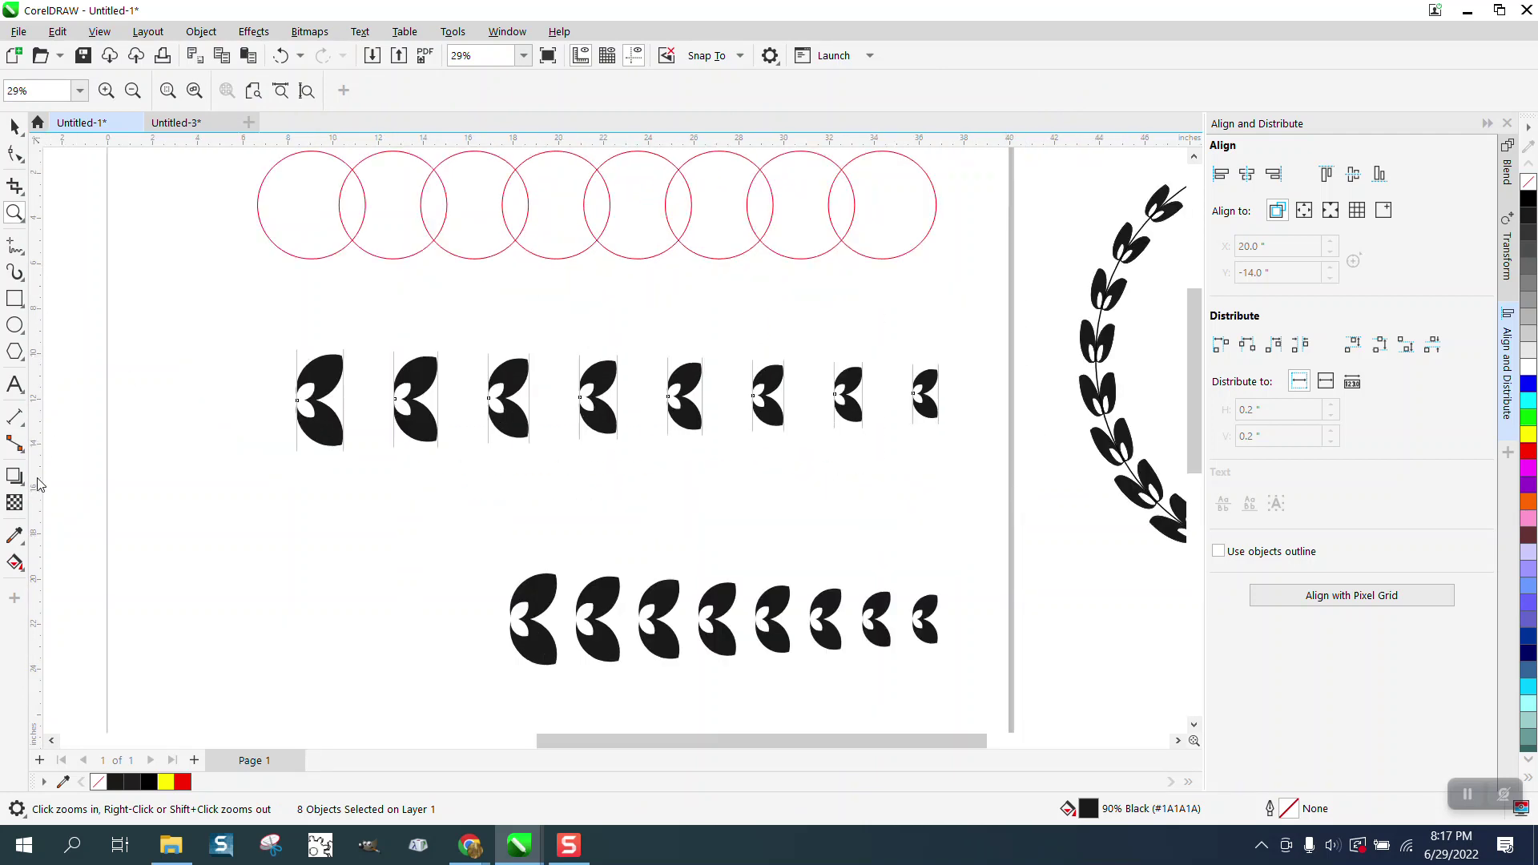
left_click(18, 422)
left_click(24, 428)
left_click(88, 411)
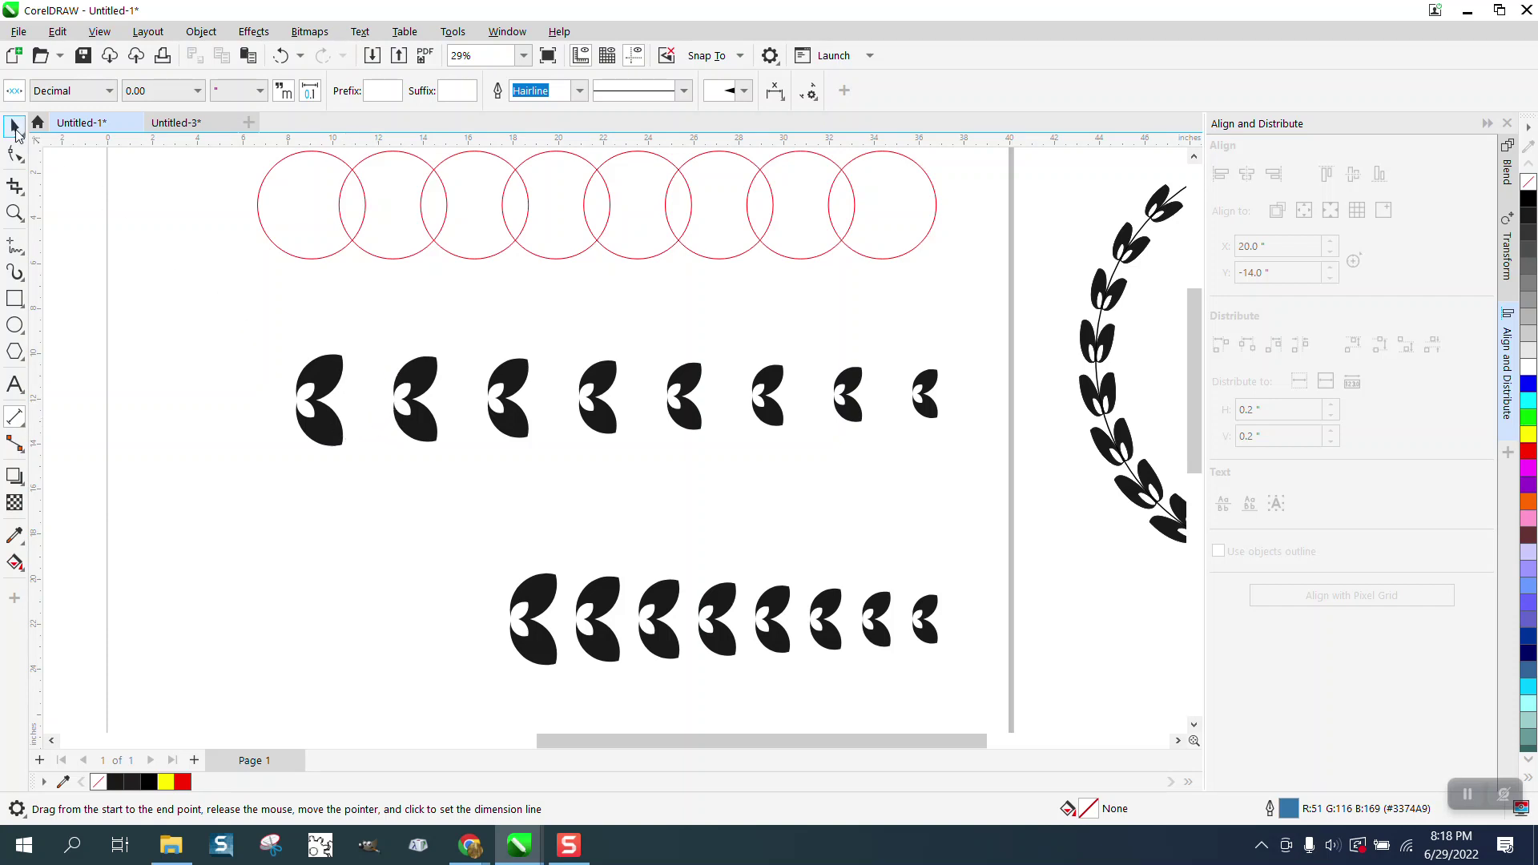
left_click(15, 128)
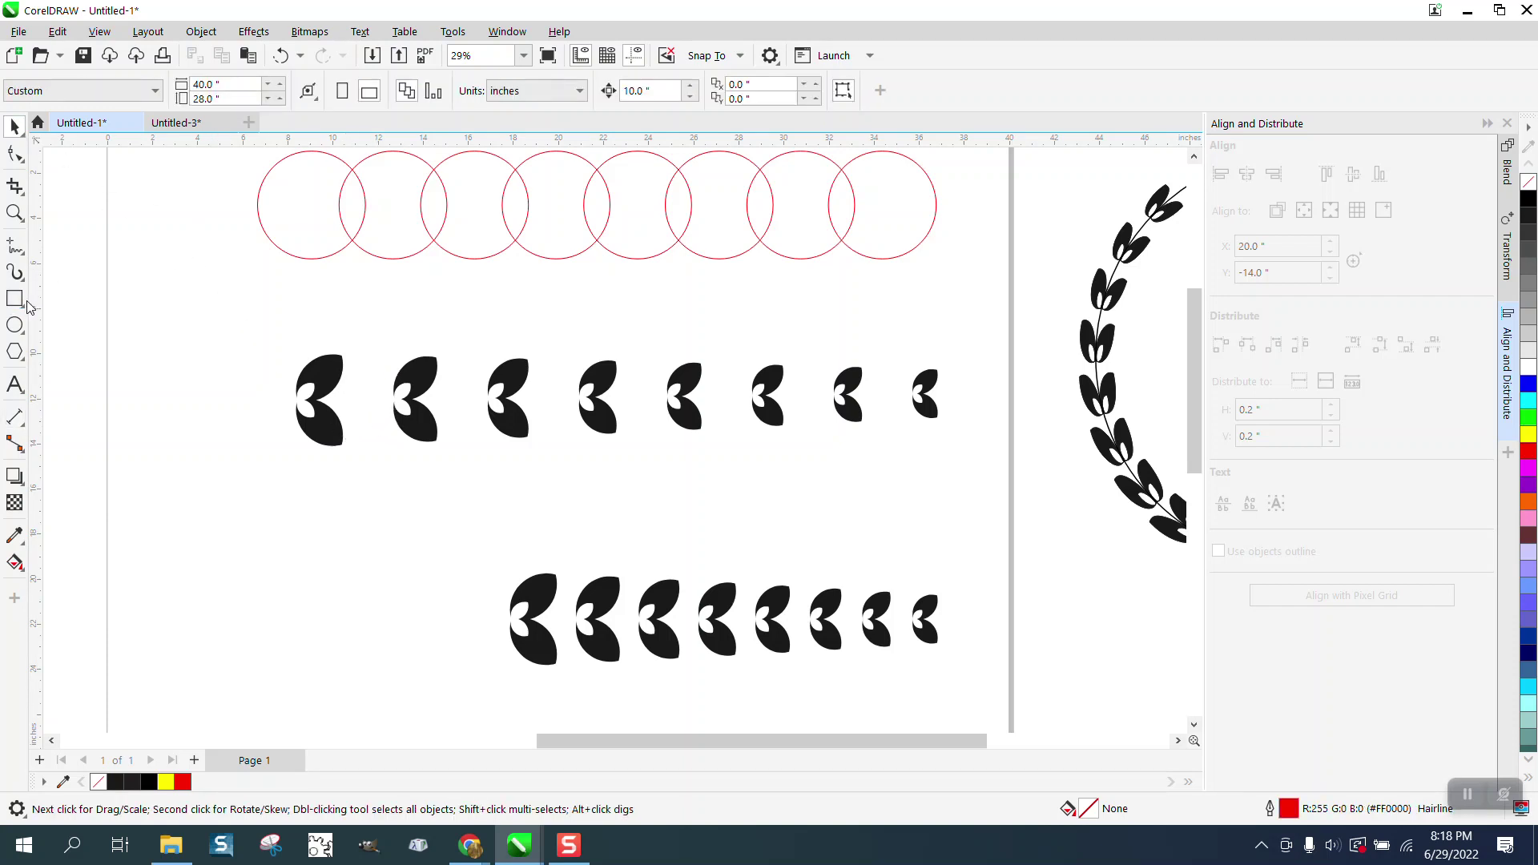
left_click_drag(239, 349, 419, 396)
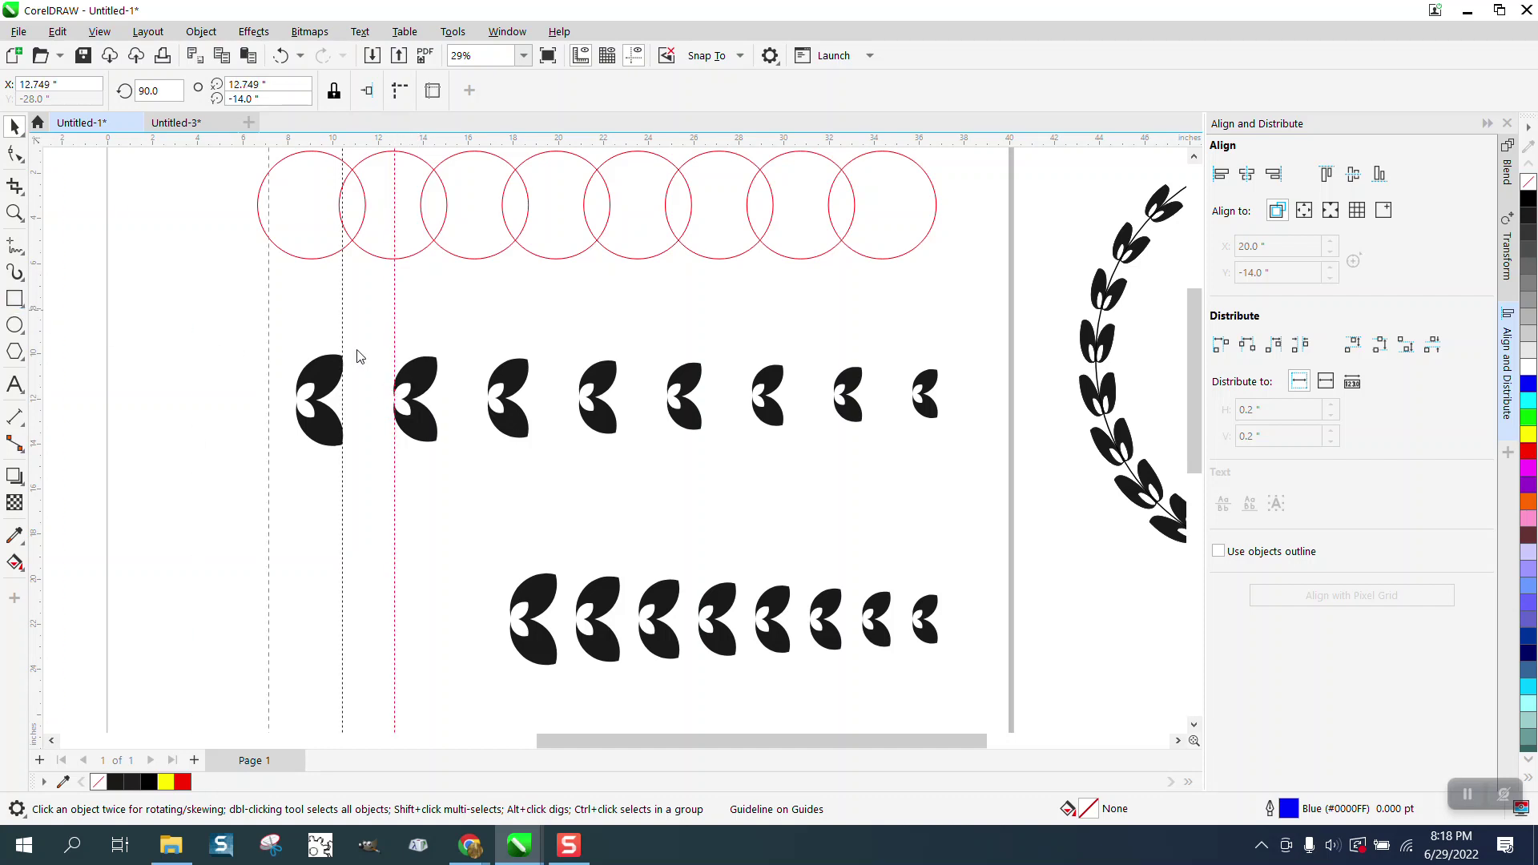
left_click_drag(358, 356, 913, 403)
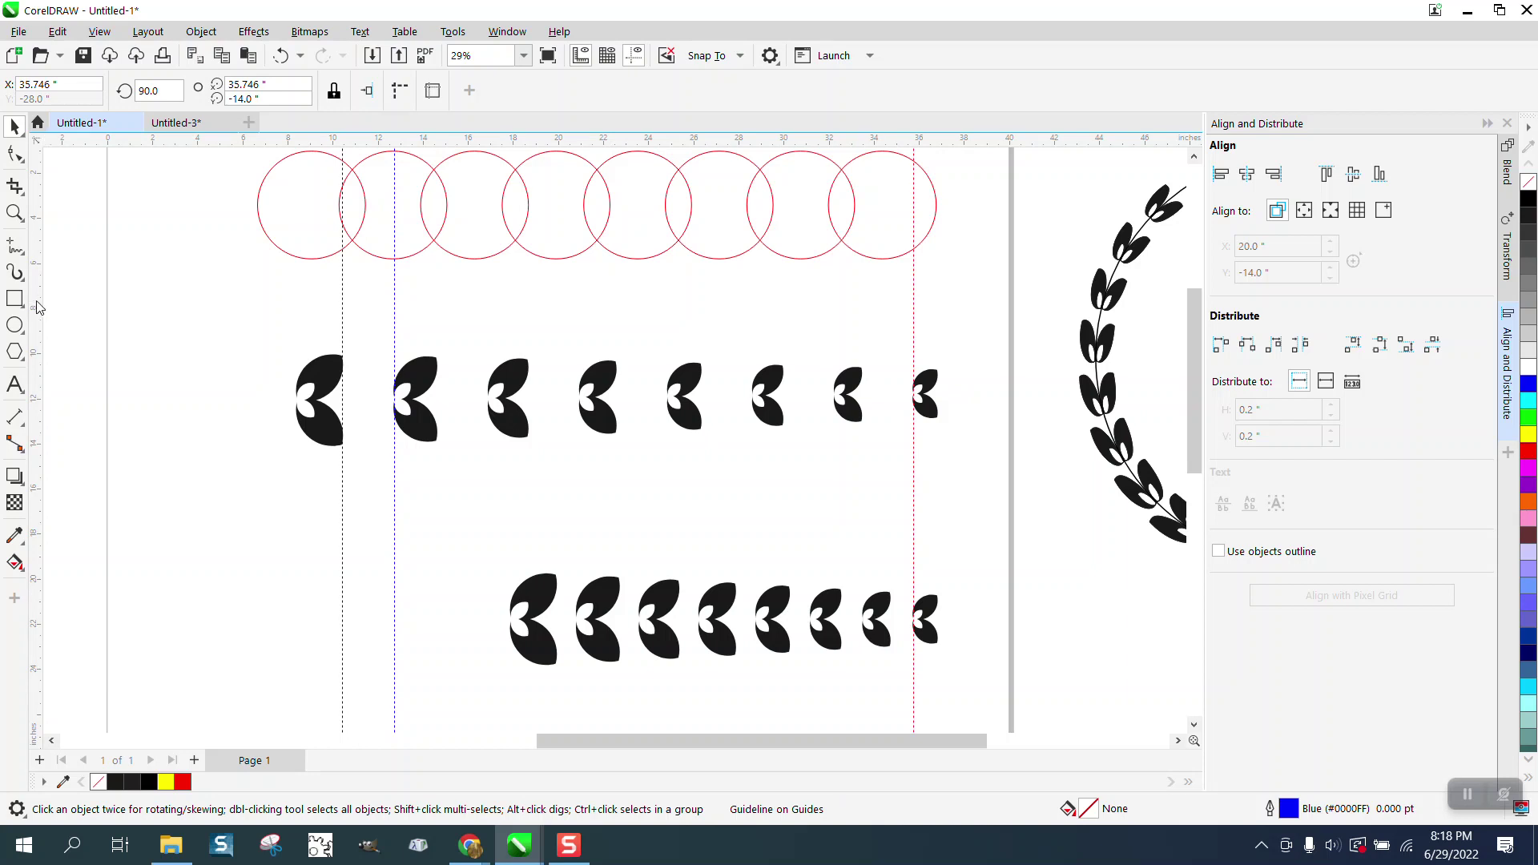
left_click_drag(744, 390, 862, 395)
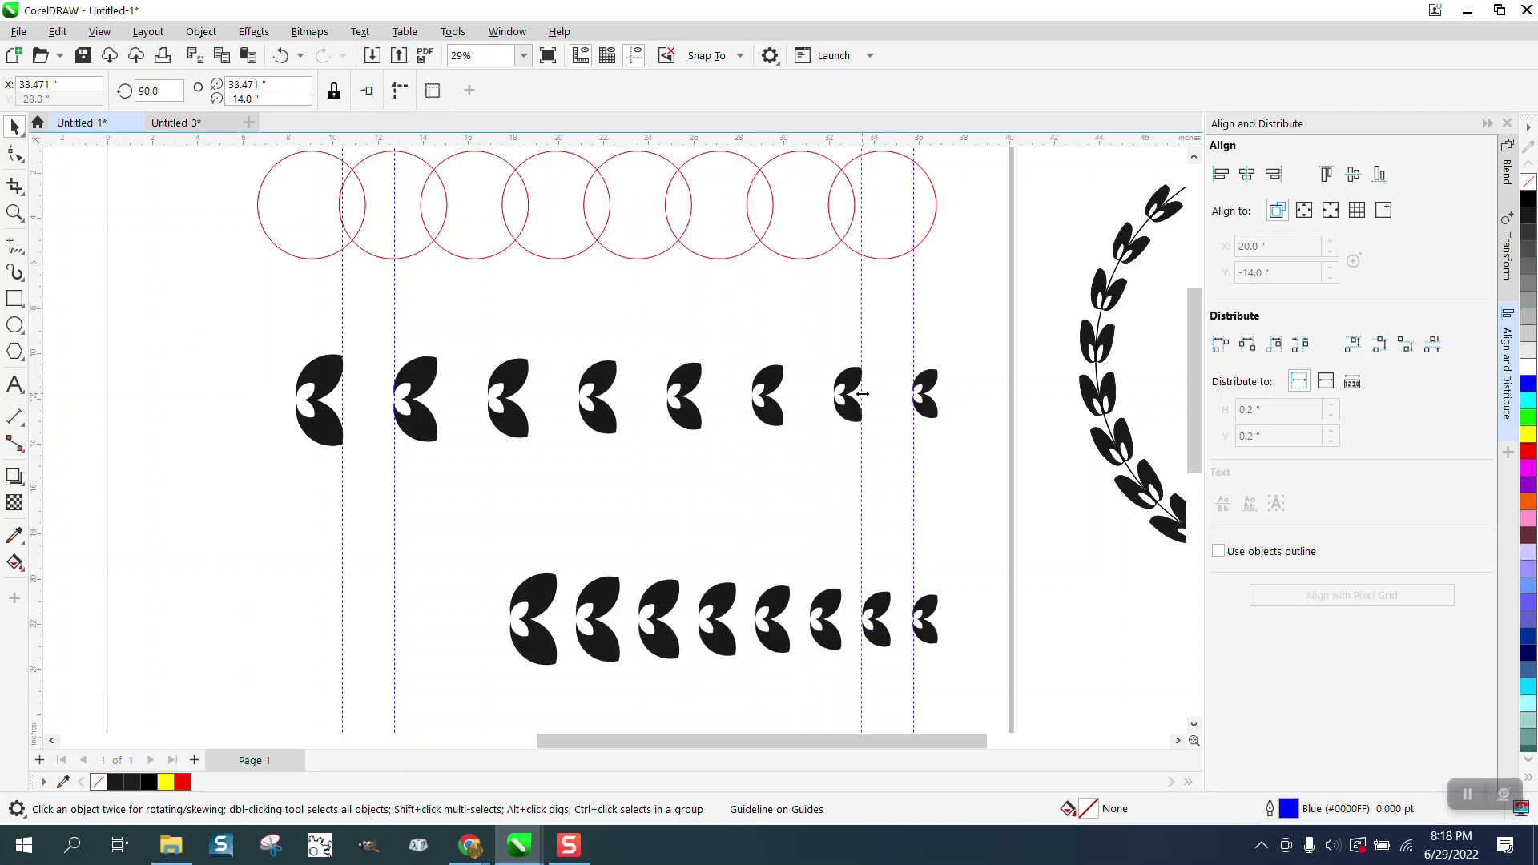
left_click(24, 424)
left_click(72, 413)
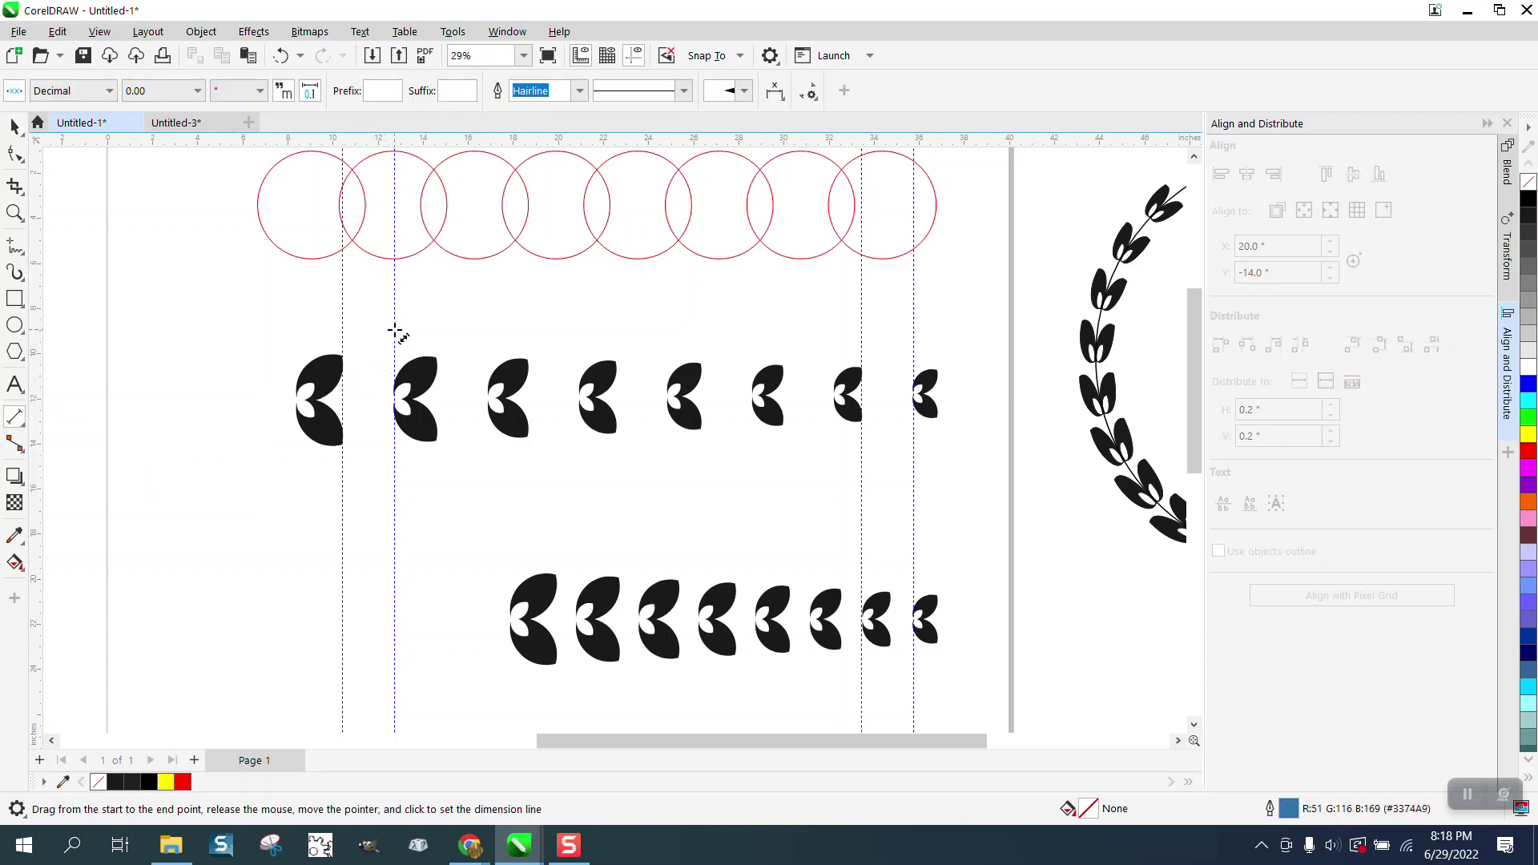
Check the snapping options and draw a parallel dimension between the first two guidelines
left_click(15, 126)
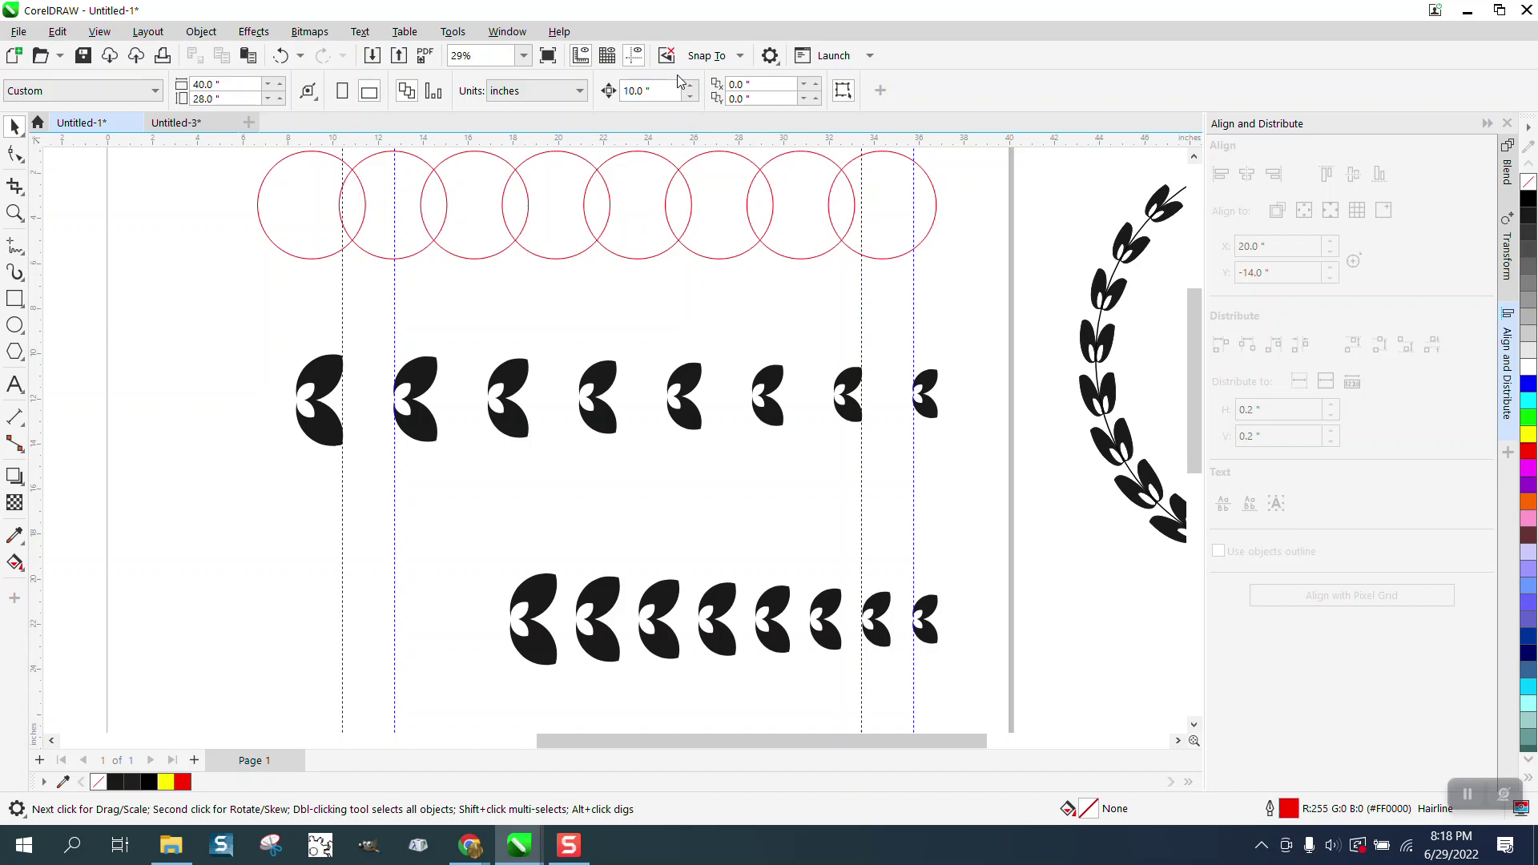
left_click(737, 56)
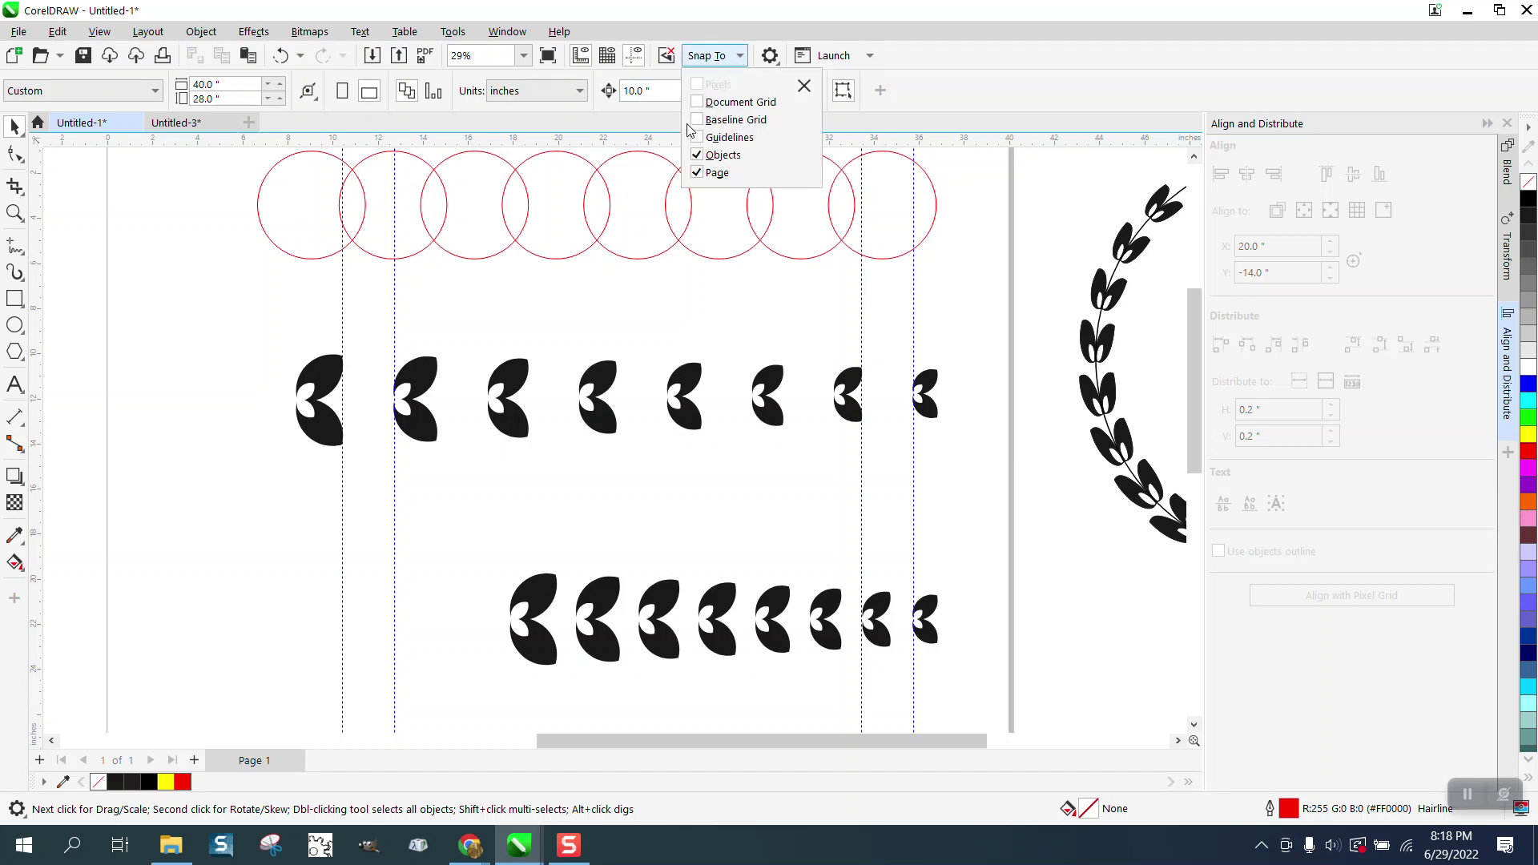
left_click(145, 396)
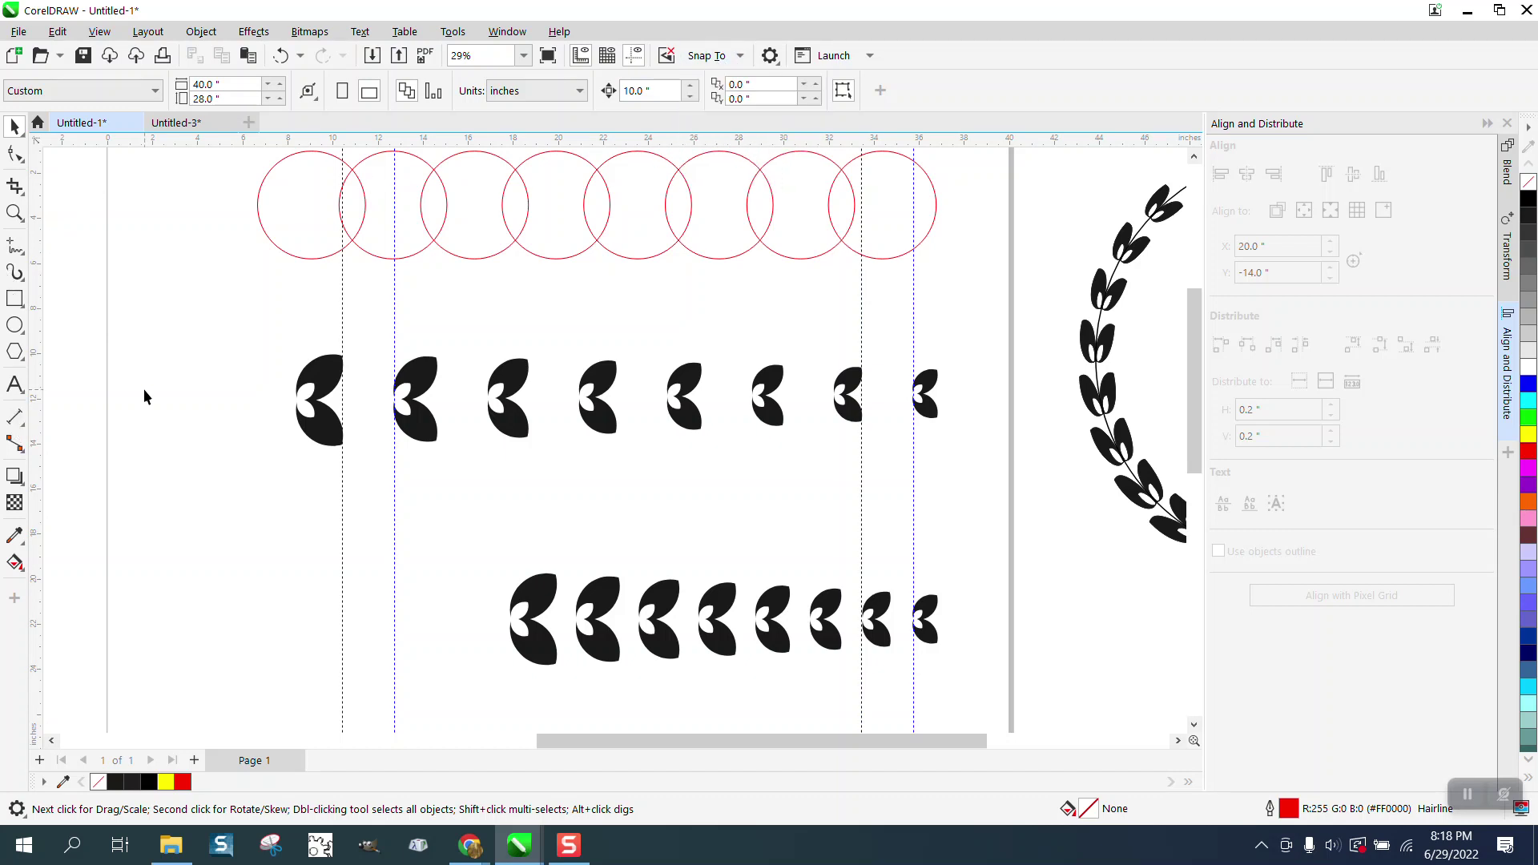
left_click(14, 416)
left_click_drag(394, 341, 340, 339)
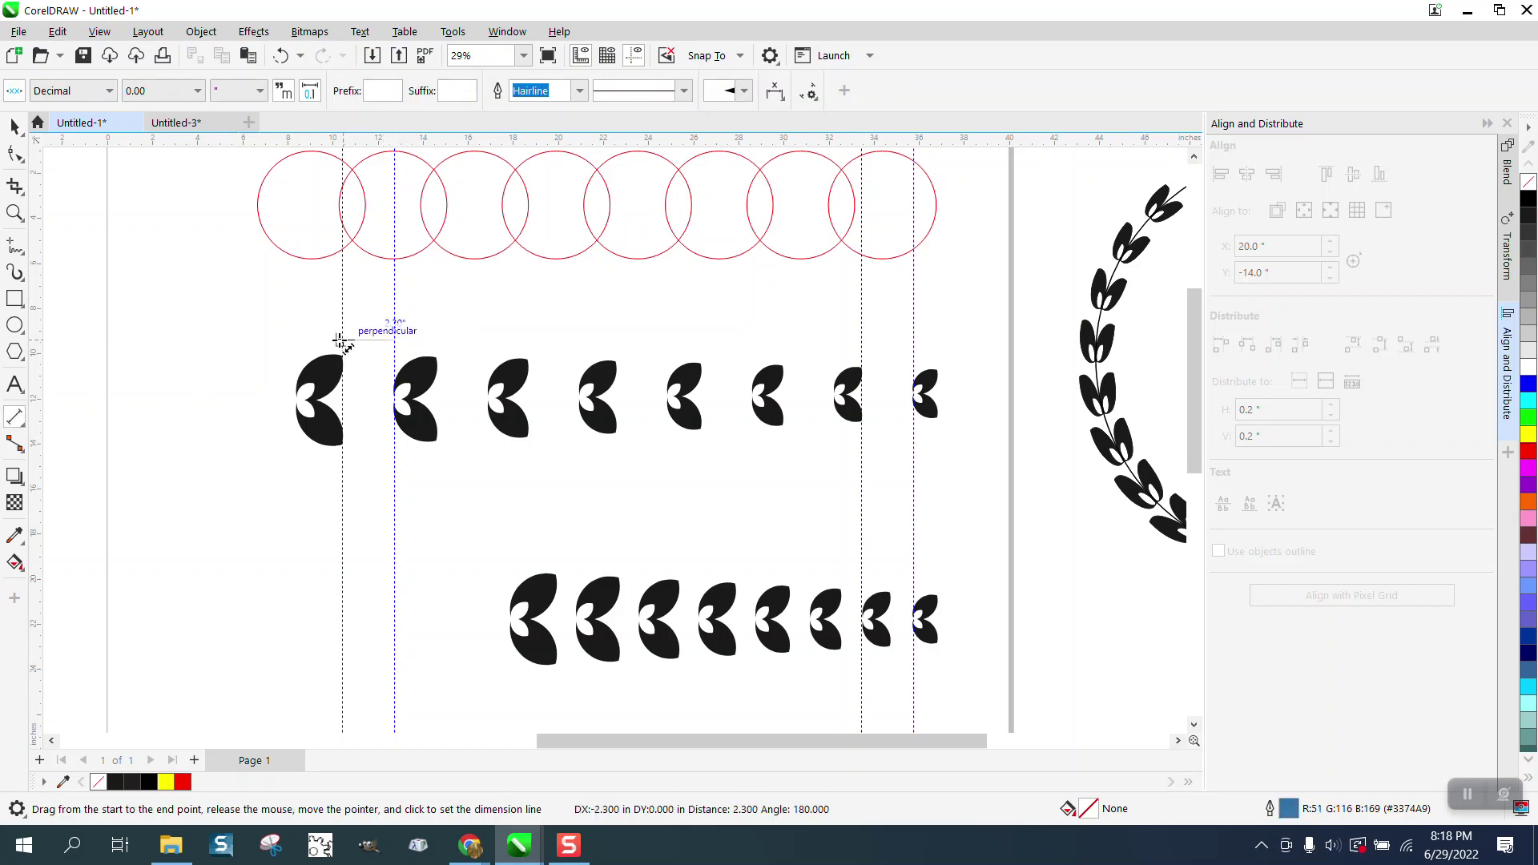
left_click(340, 321)
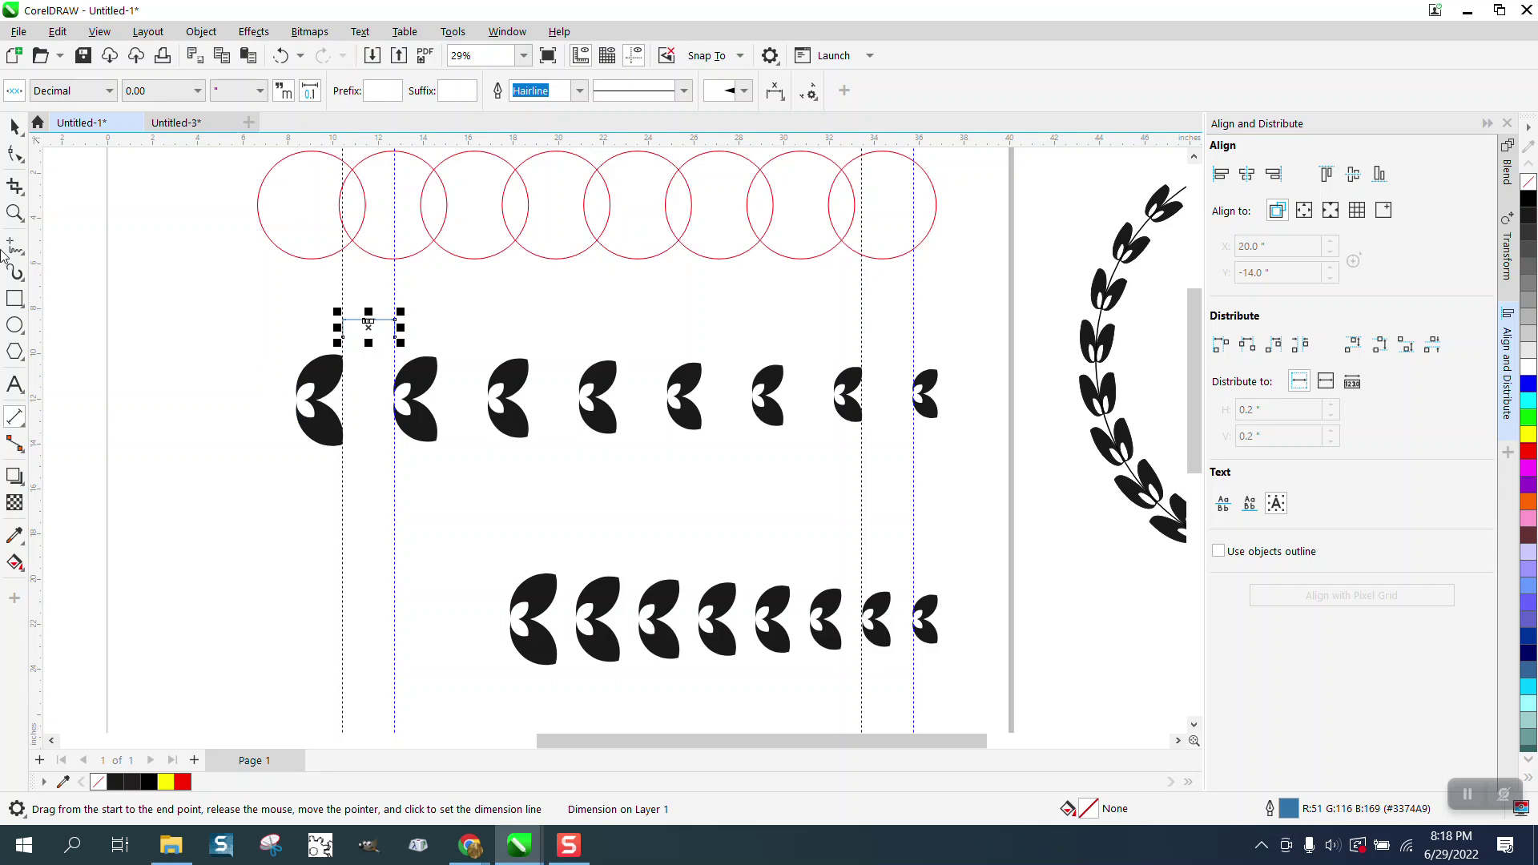
Zoom in to verify the 2.30" reading, then zoom back out to the leaf row
left_click(15, 212)
left_click_drag(326, 302, 447, 339)
right_click(302, 333)
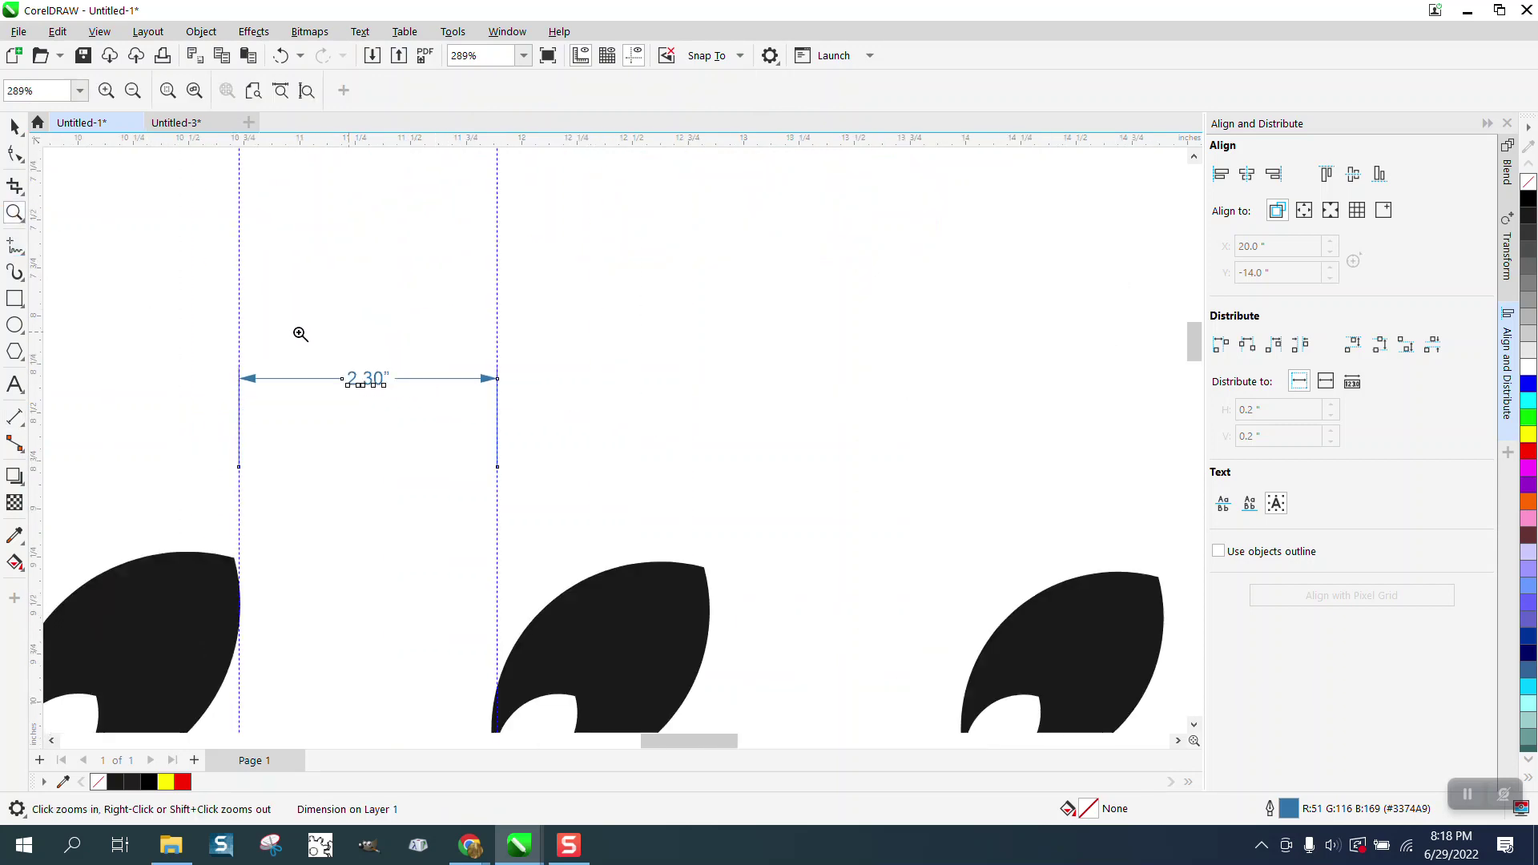
right_click(282, 333)
right_click(269, 335)
left_click(25, 427)
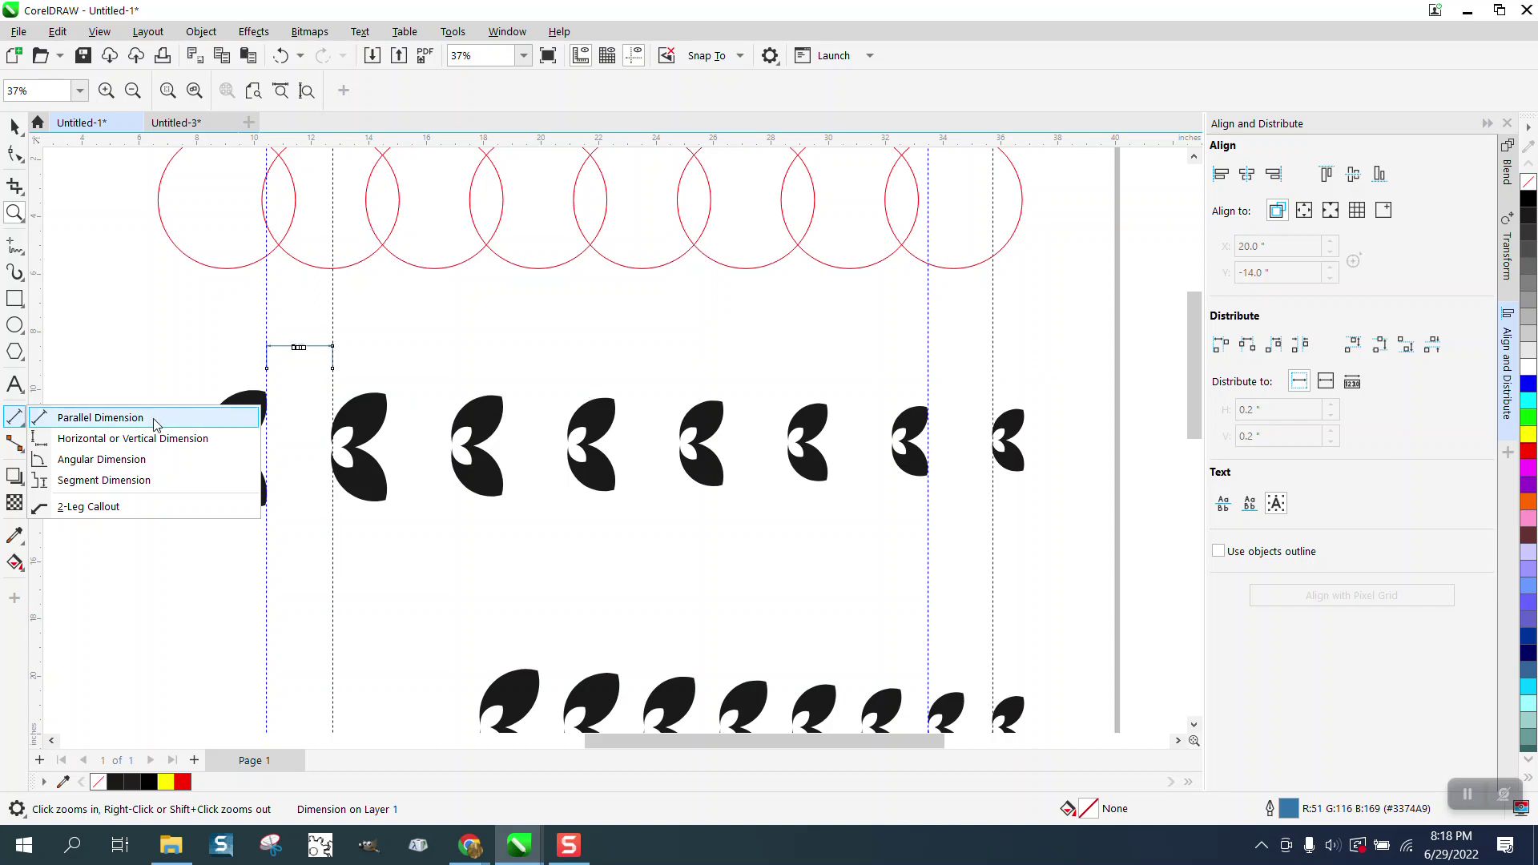
Draw a parallel dimension between the last two guidelines and zoom in to read 2.27"
left_click(160, 418)
left_click_drag(994, 377, 927, 377)
left_click(928, 362)
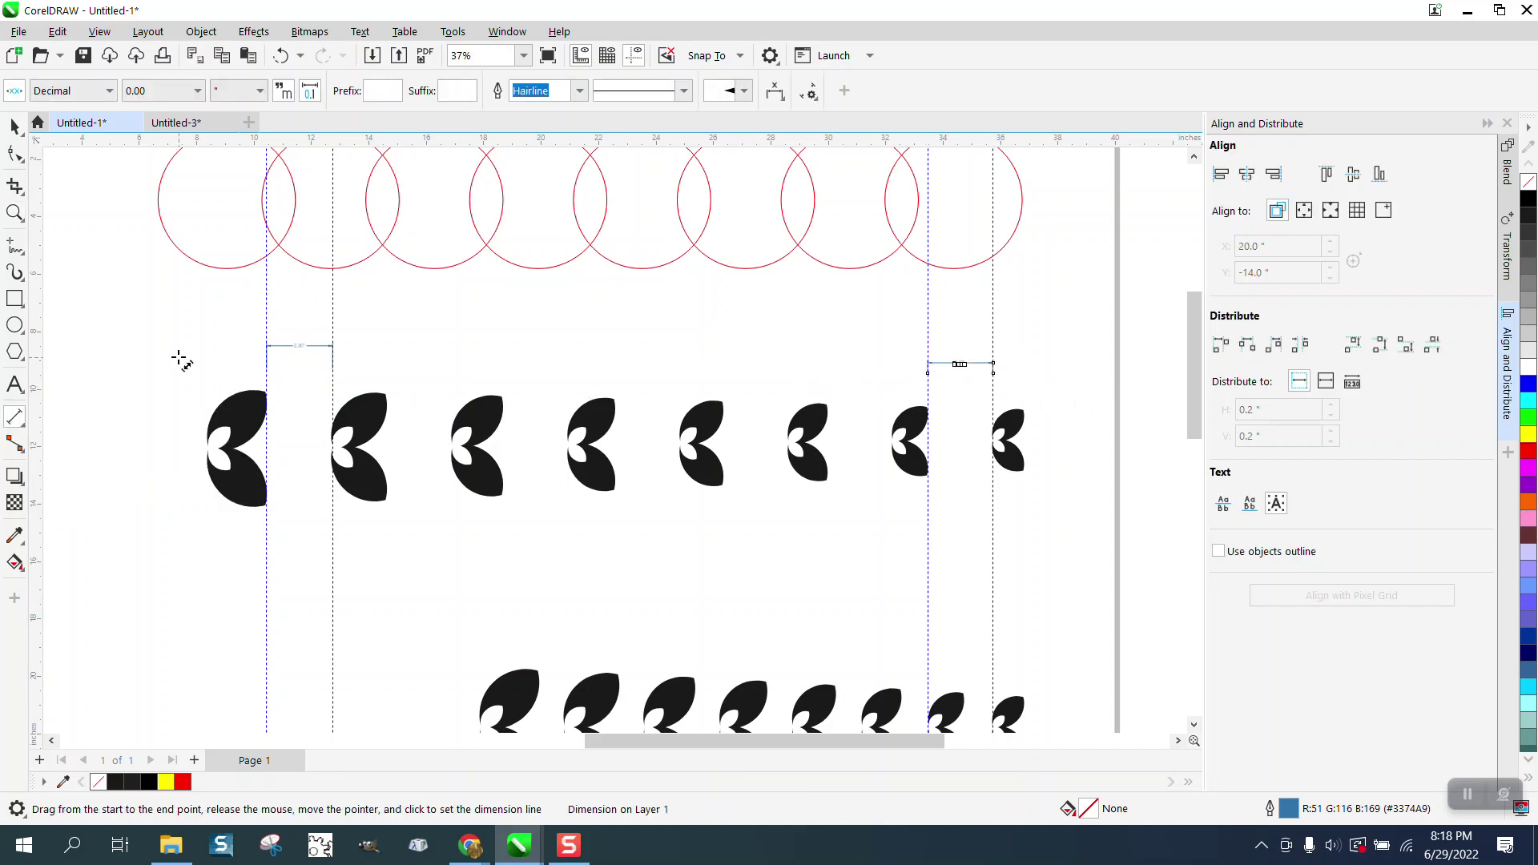
left_click(15, 213)
left_click_drag(934, 362, 1040, 401)
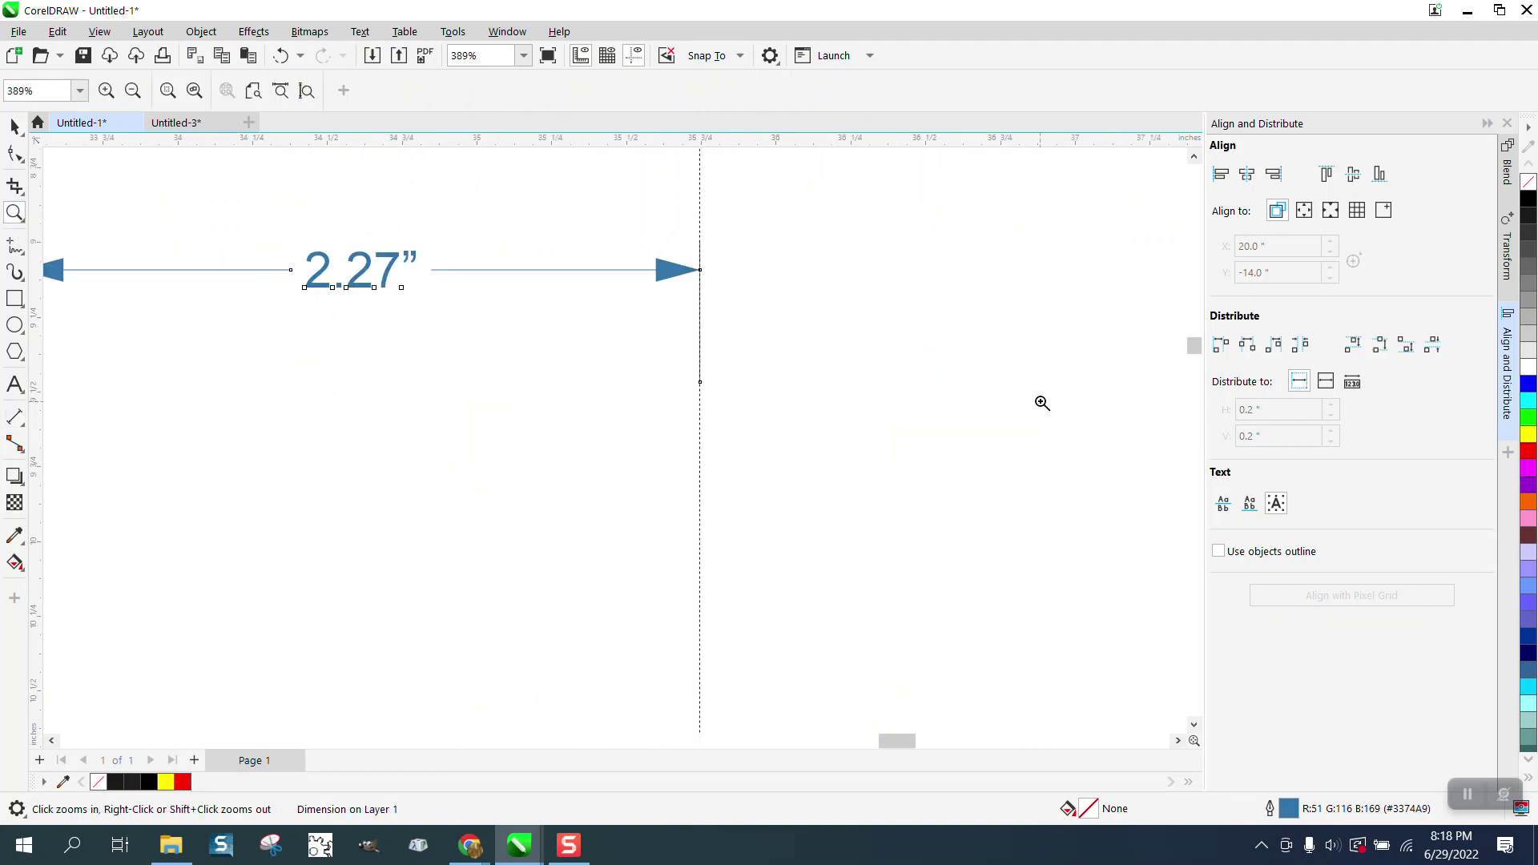
scroll(697, 317, "down", 3)
scroll(680, 306, "down", 2)
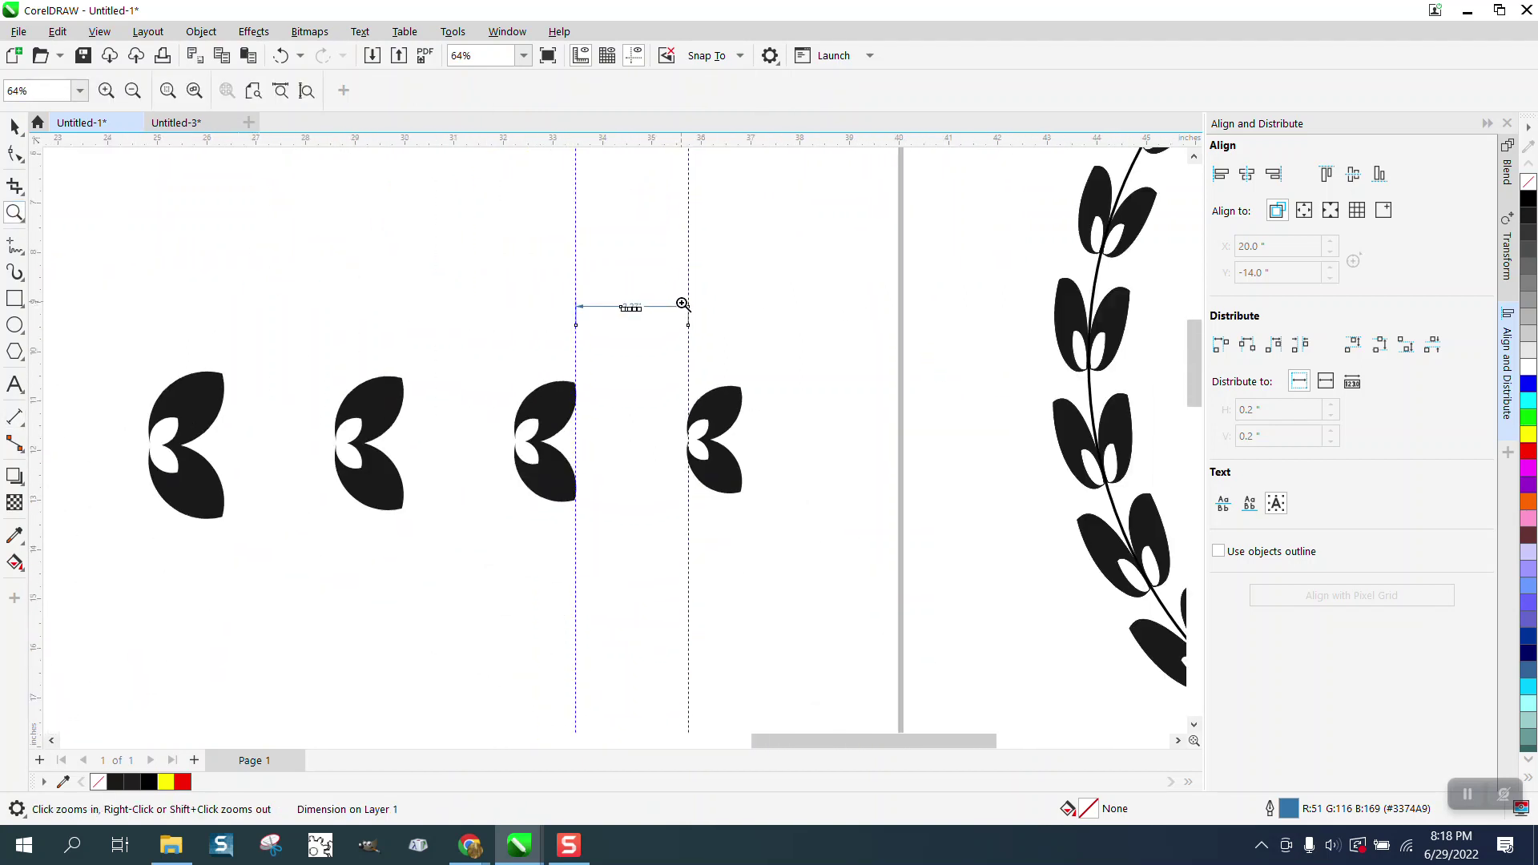
left_click_drag(583, 354, 740, 441)
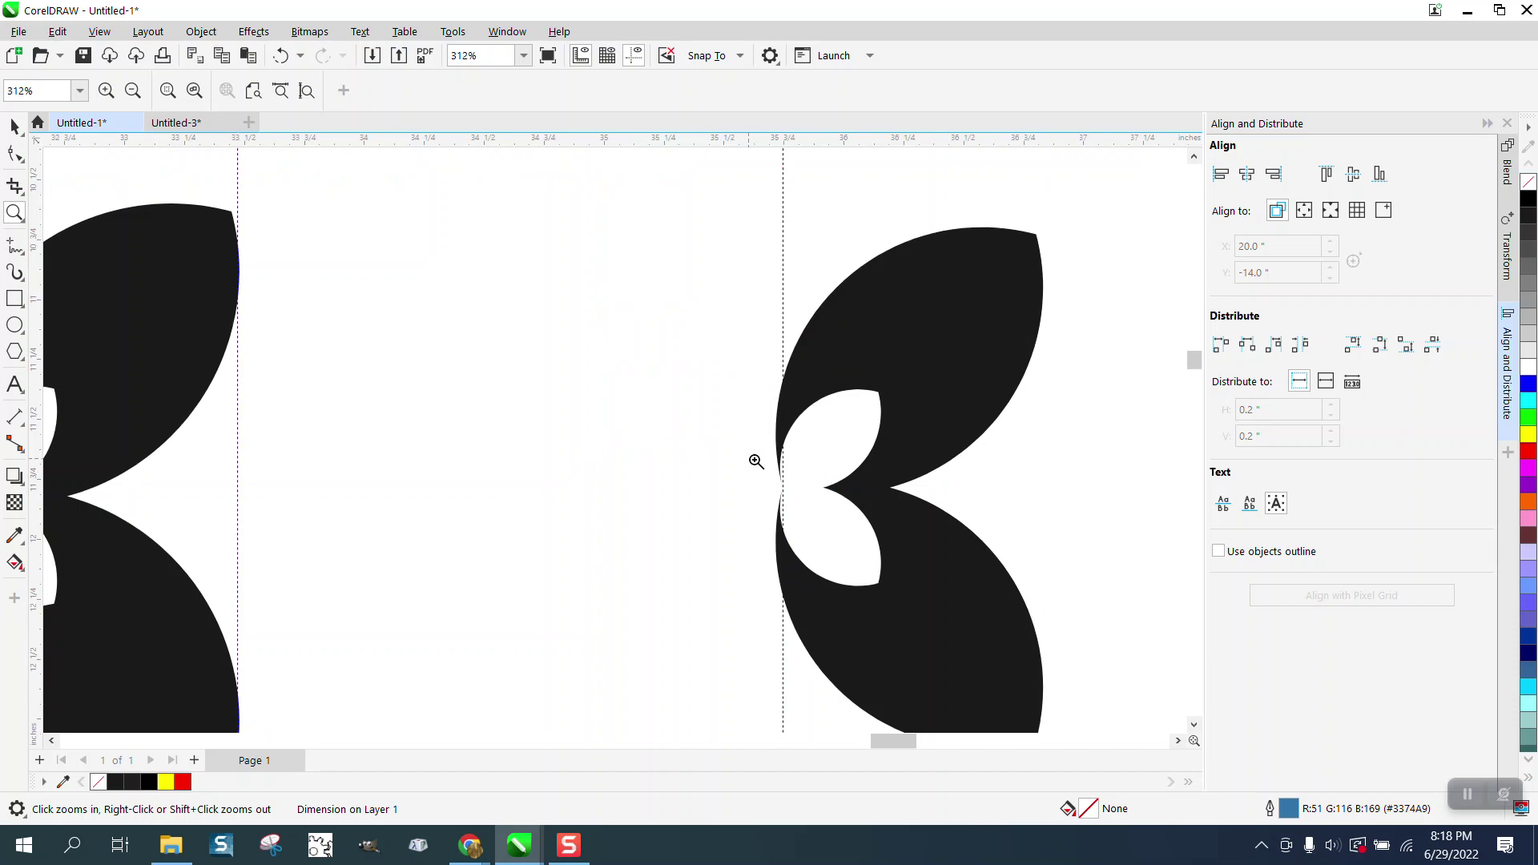
left_click(15, 125)
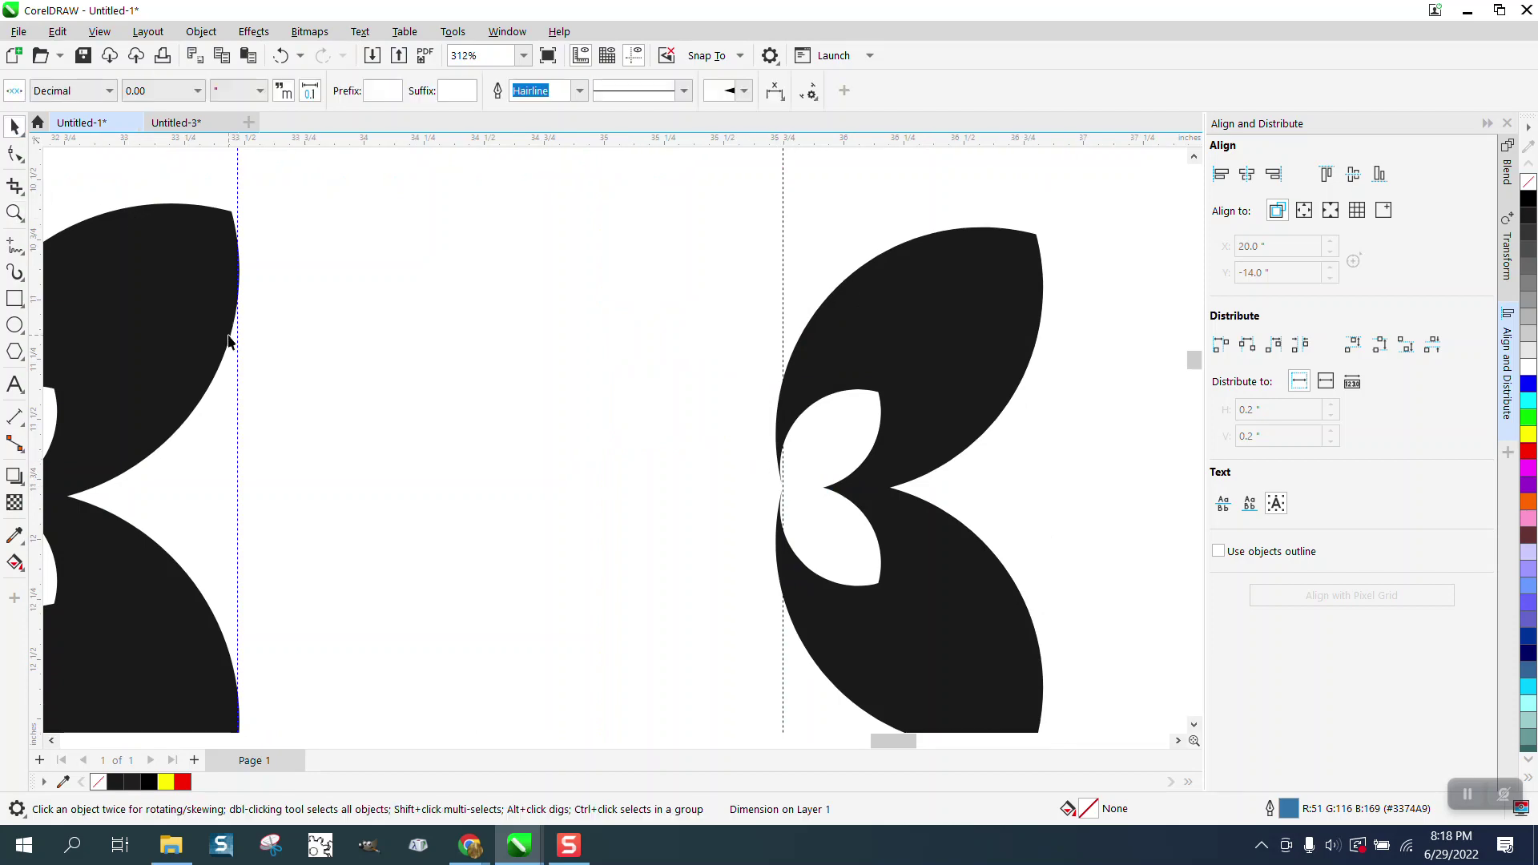
scroll(783, 372, "down", 7)
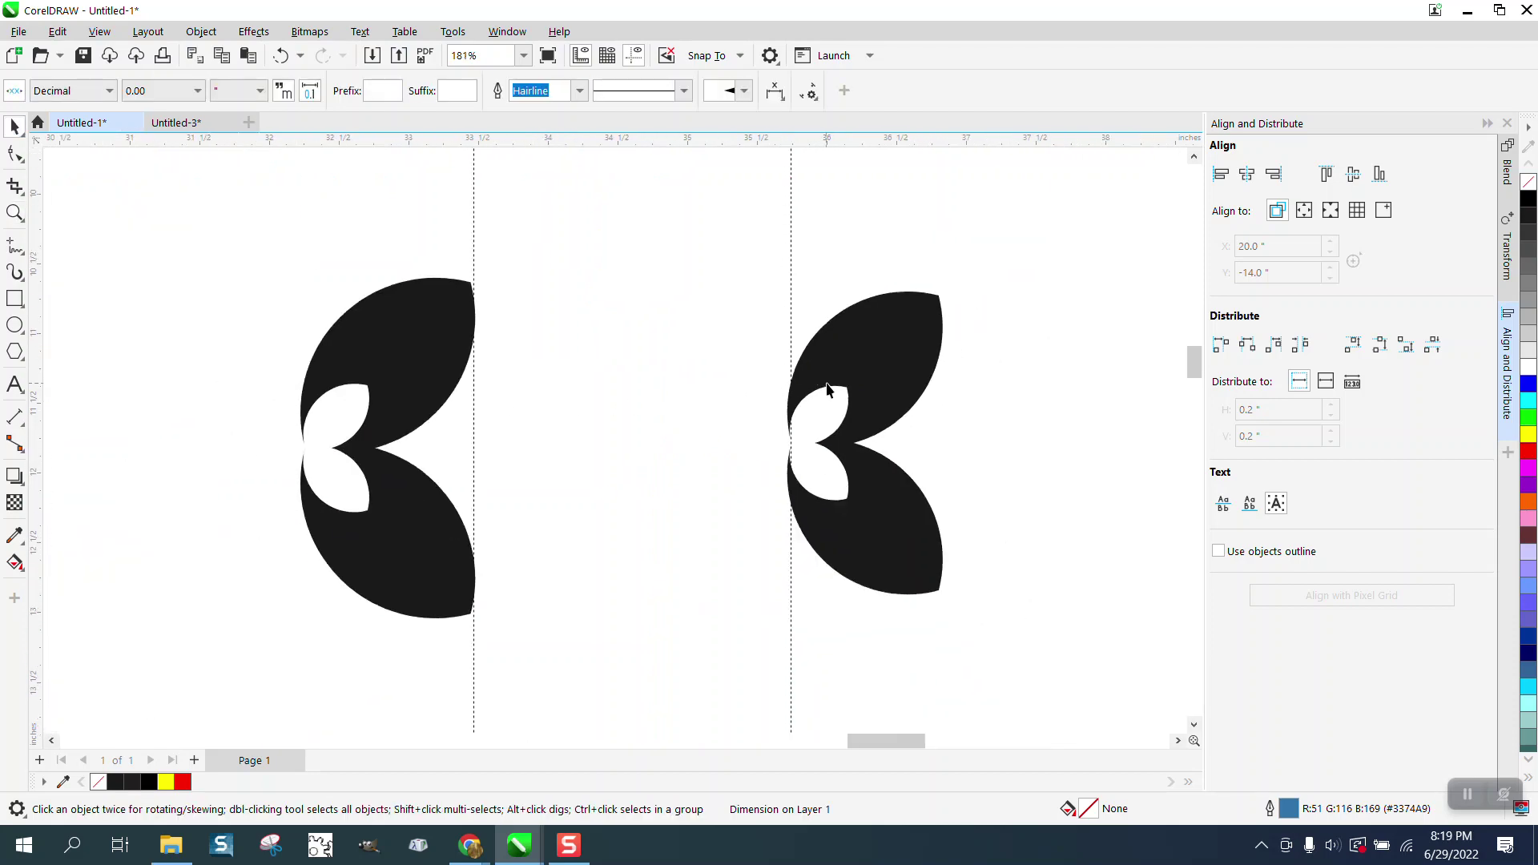
Zoom in on the first two leaves and snap the guideline to the second leaf's left edge
left_click(14, 212)
left_click_drag(303, 346, 441, 439)
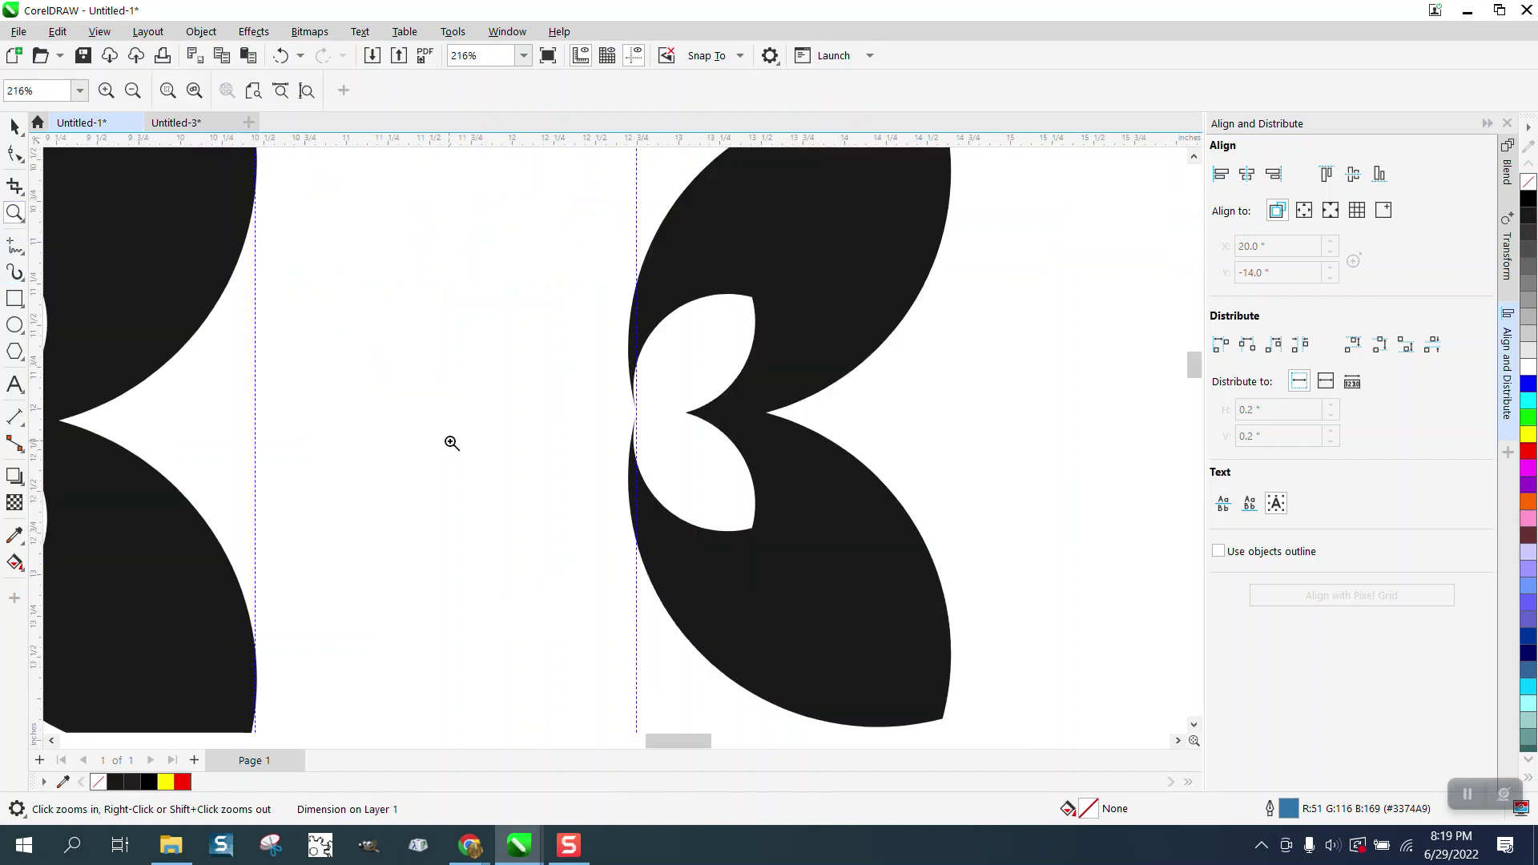
left_click(14, 126)
left_click_drag(629, 216, 629, 328)
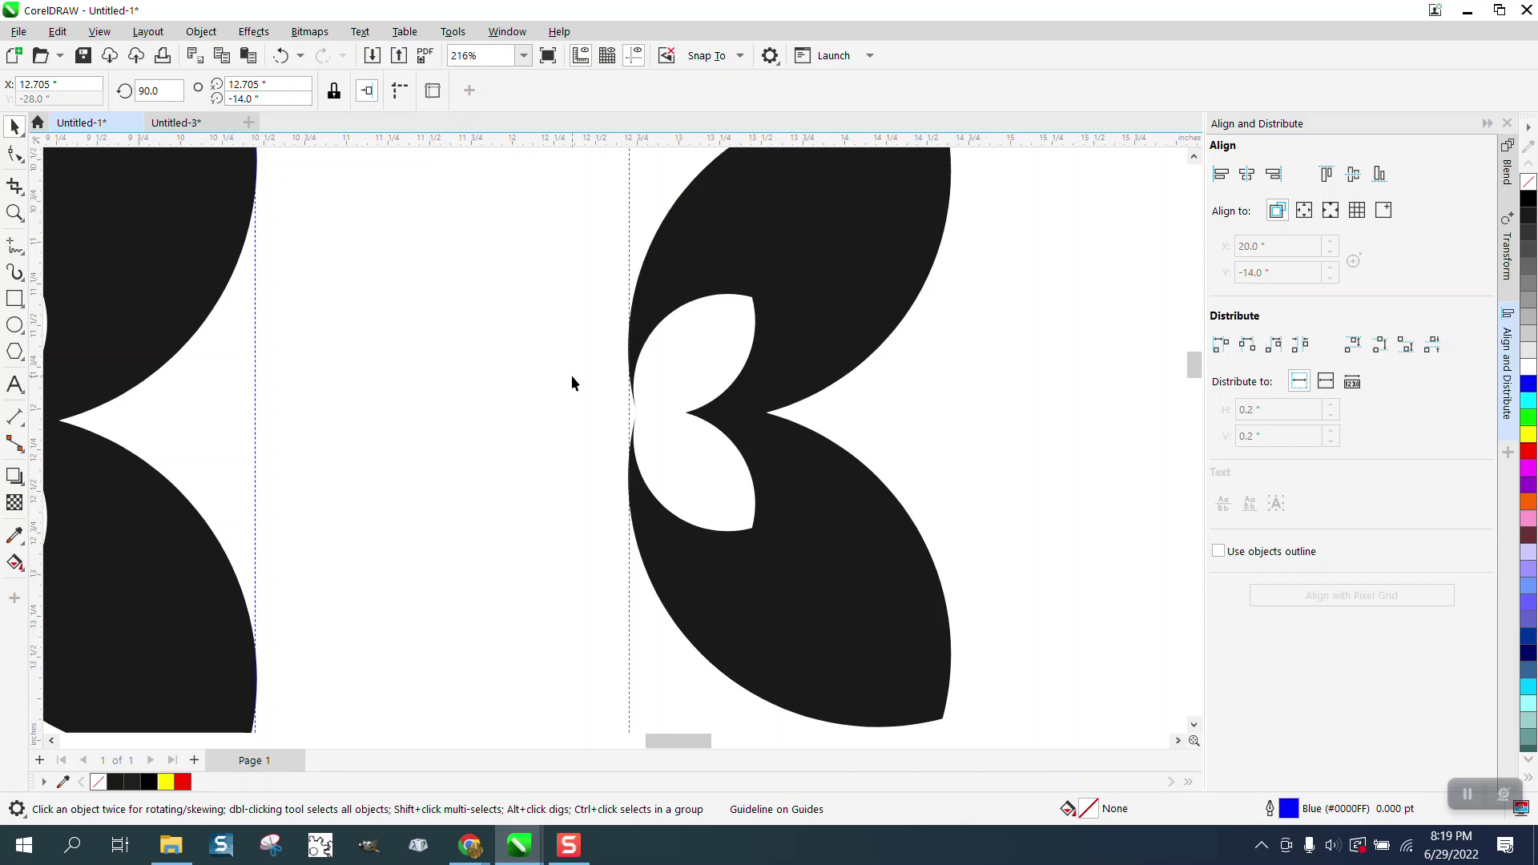
scroll(376, 355, "down", 2)
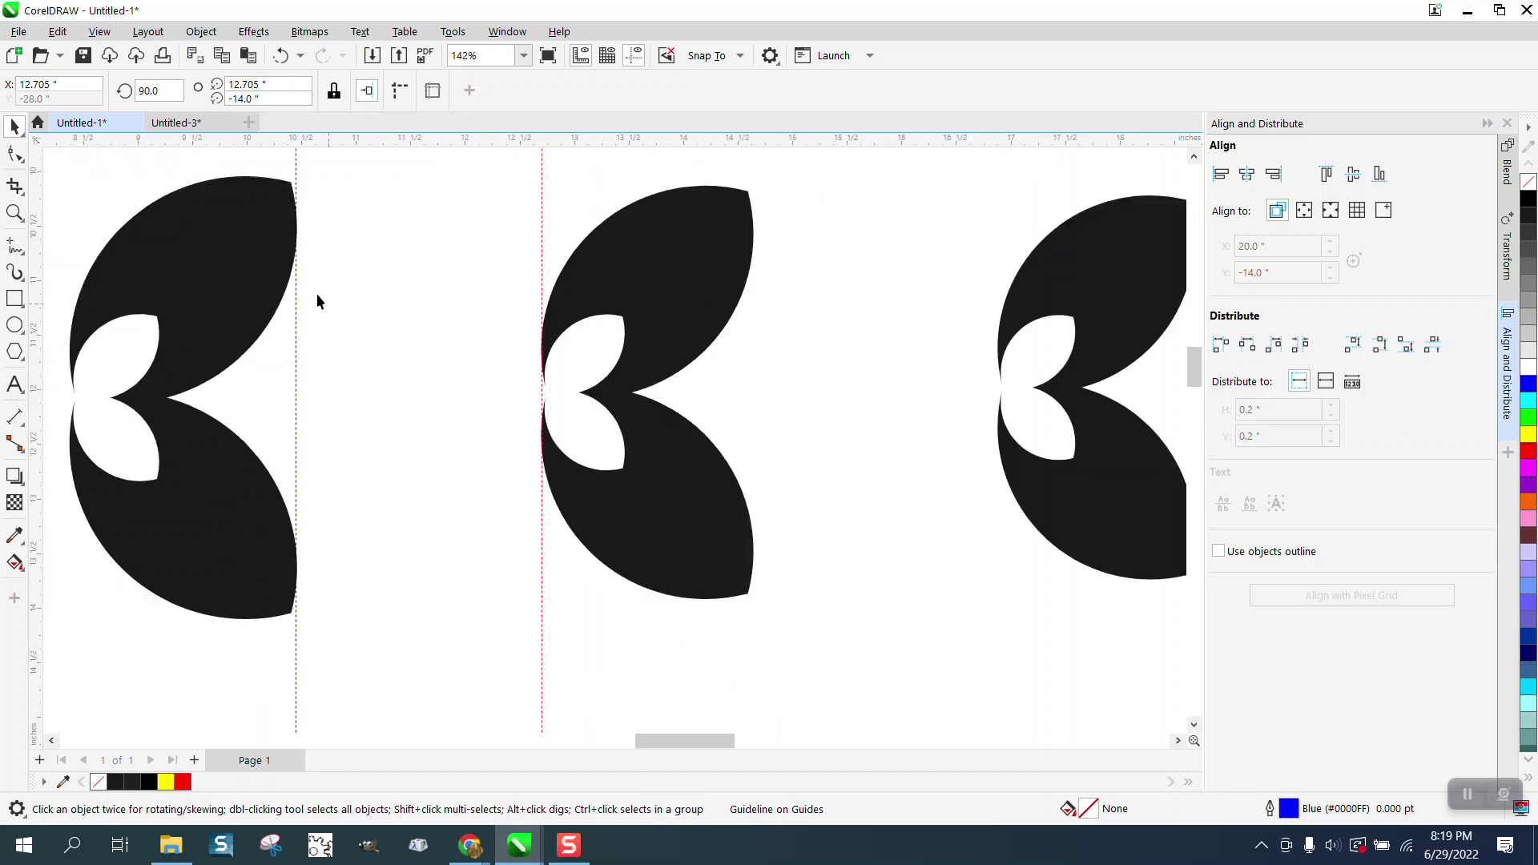
scroll(459, 386, "down", 3)
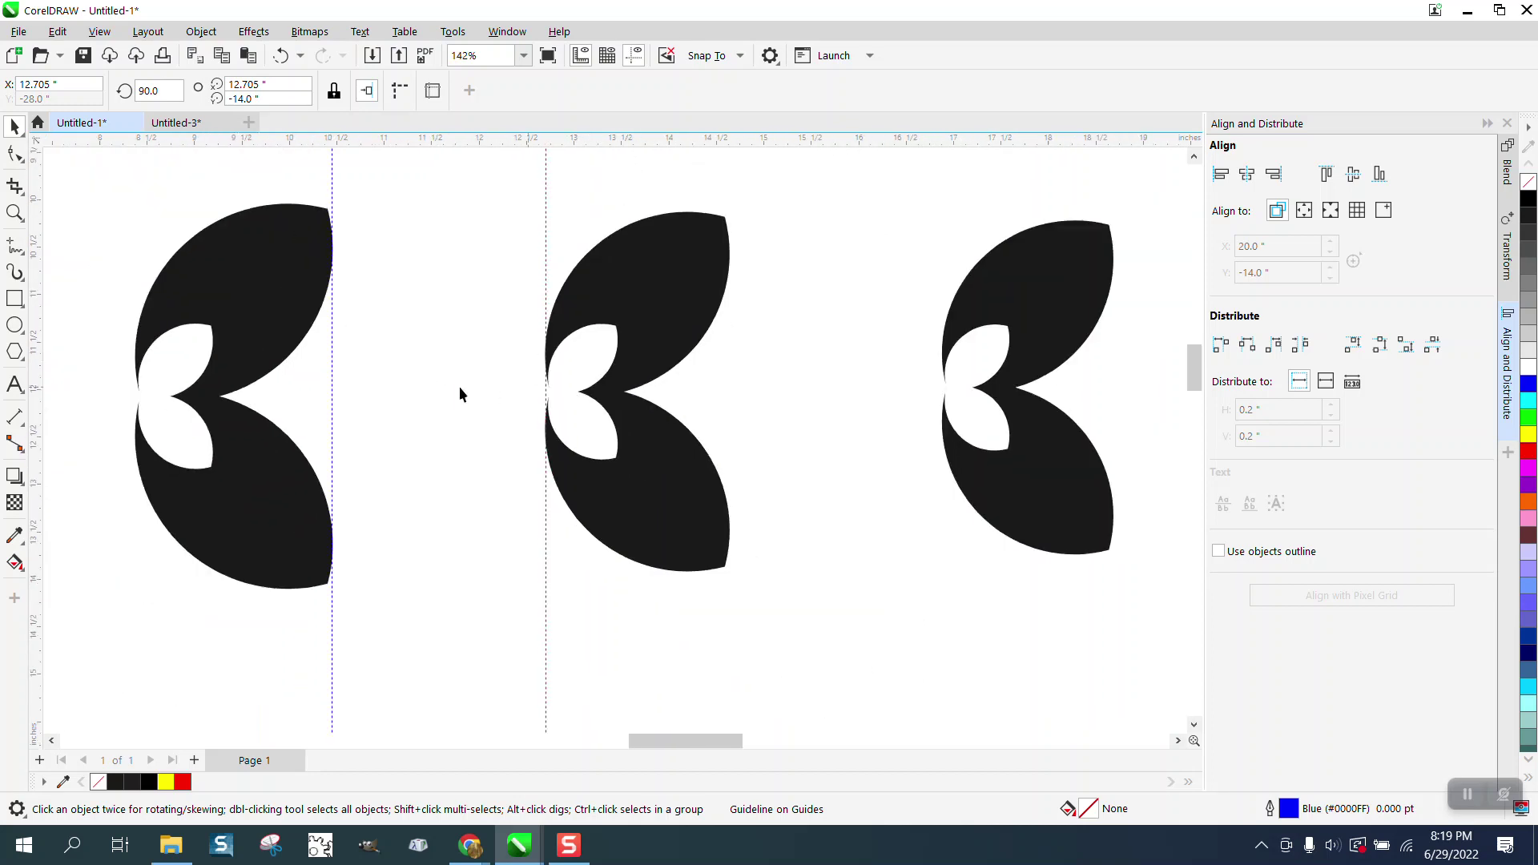
Zoom in to inspect the 2.30" and 2.27" dimensions between the guidelines
left_click(14, 212)
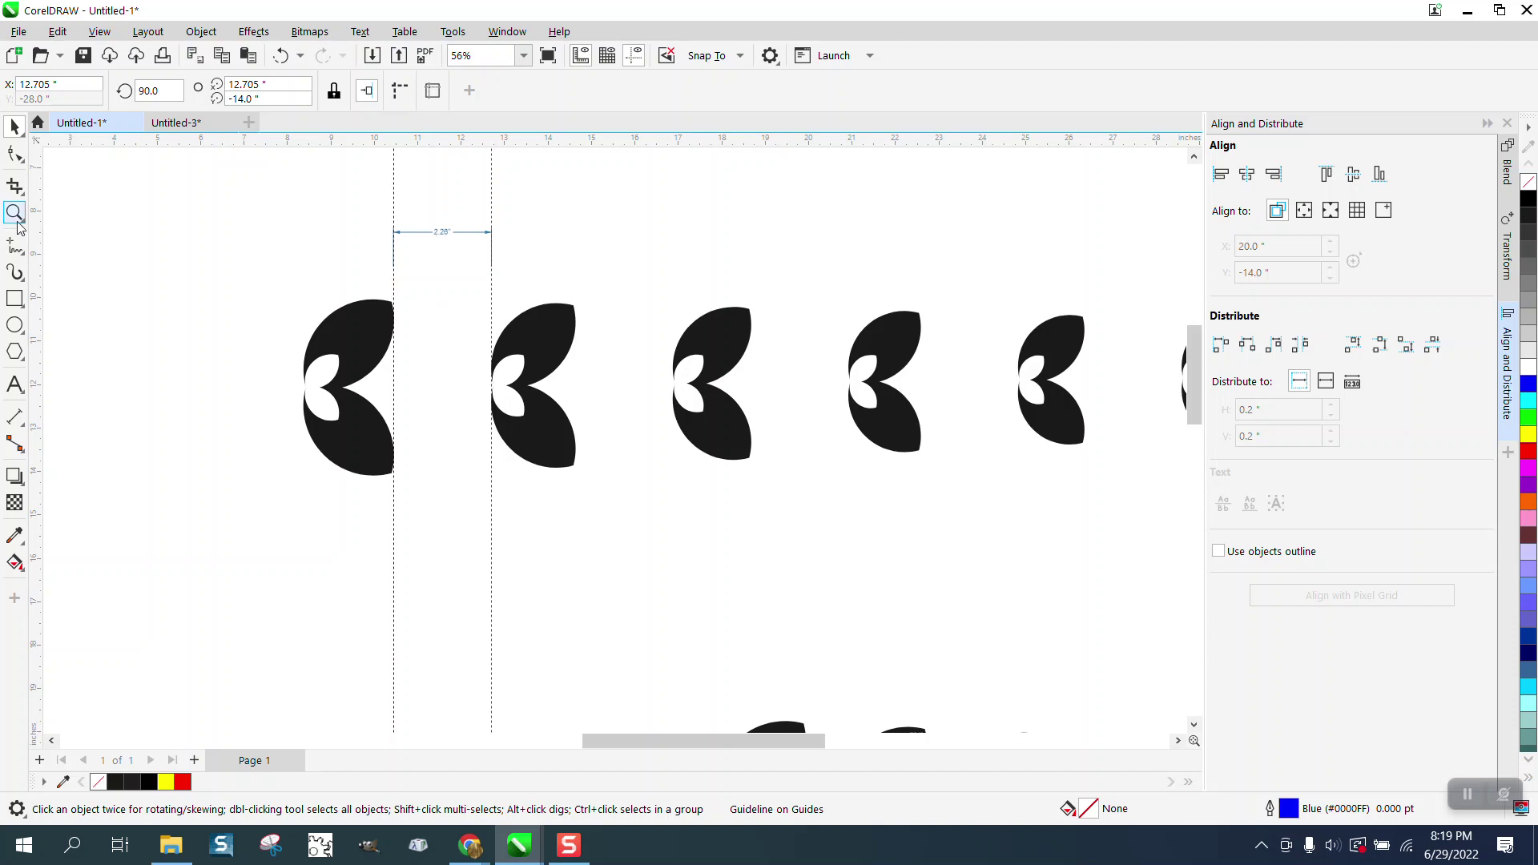
left_click_drag(372, 225, 507, 260)
scroll(234, 282, "down", 9)
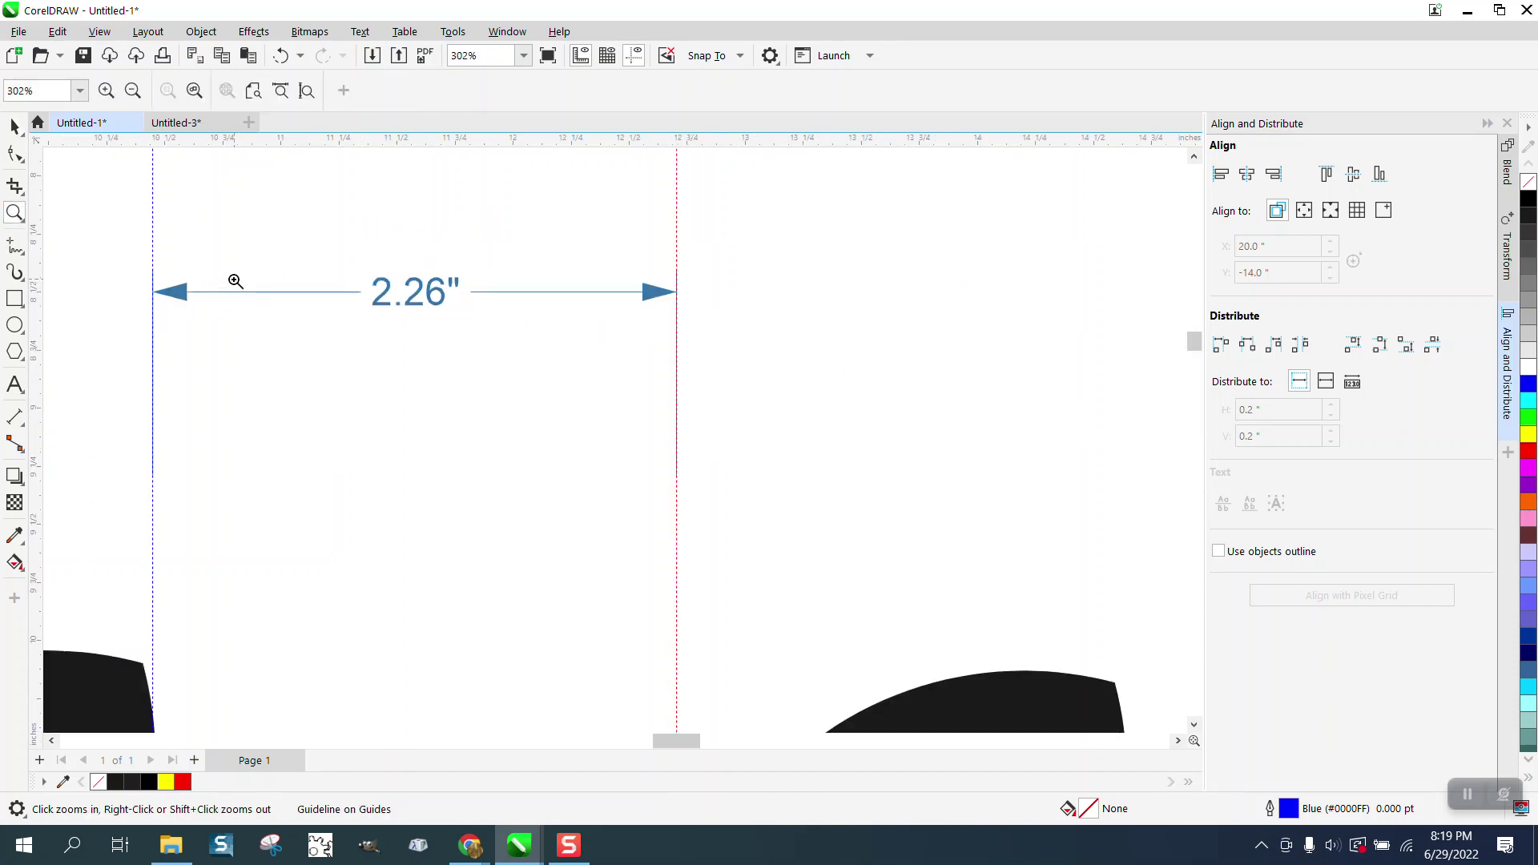
left_click_drag(788, 303, 920, 336)
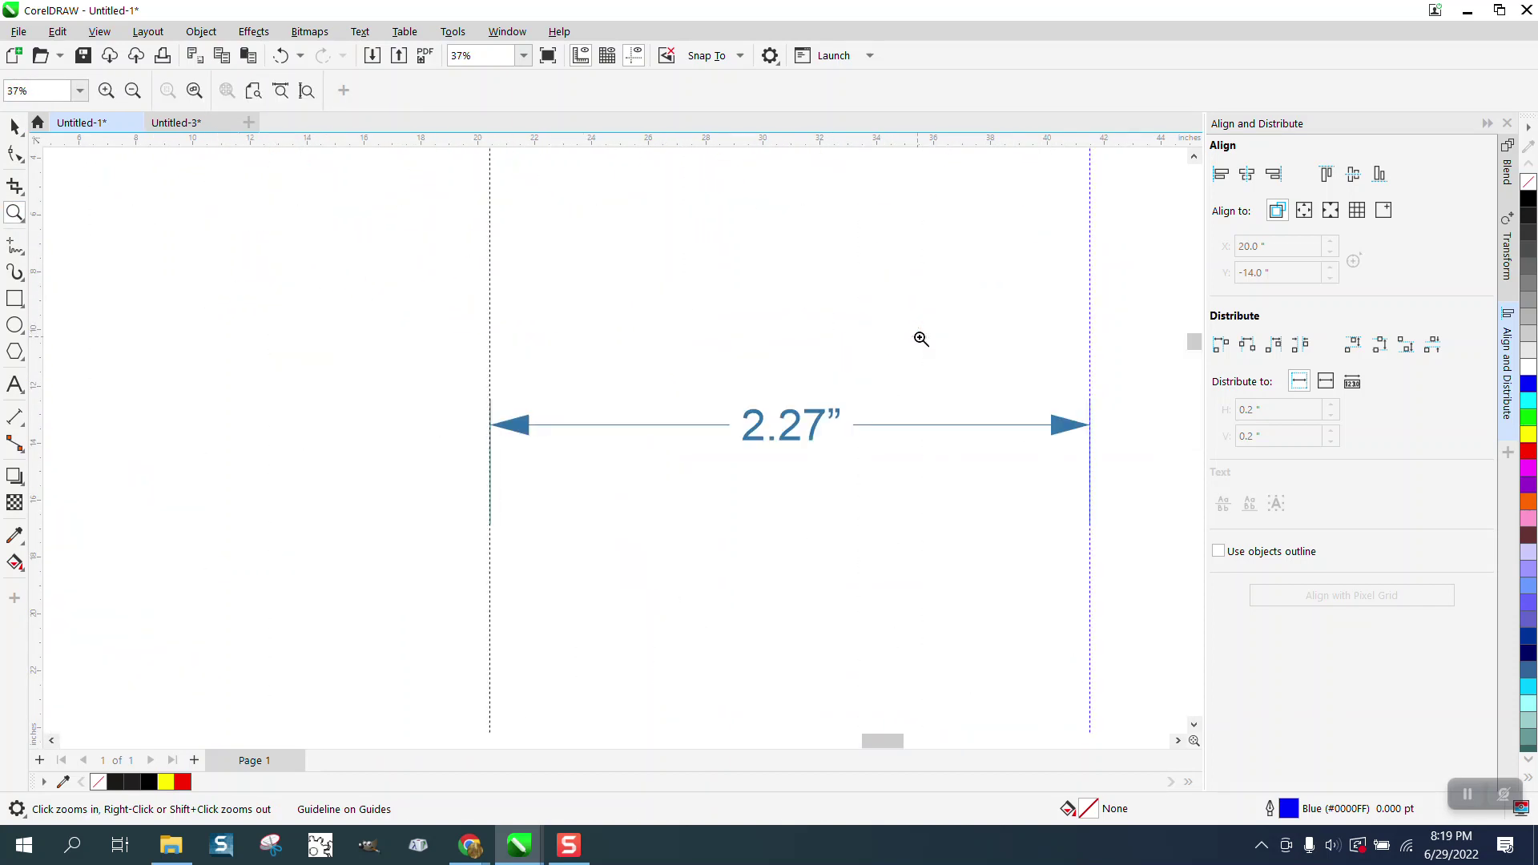
scroll(556, 320, "down", 3)
left_click_drag(484, 484, 721, 641)
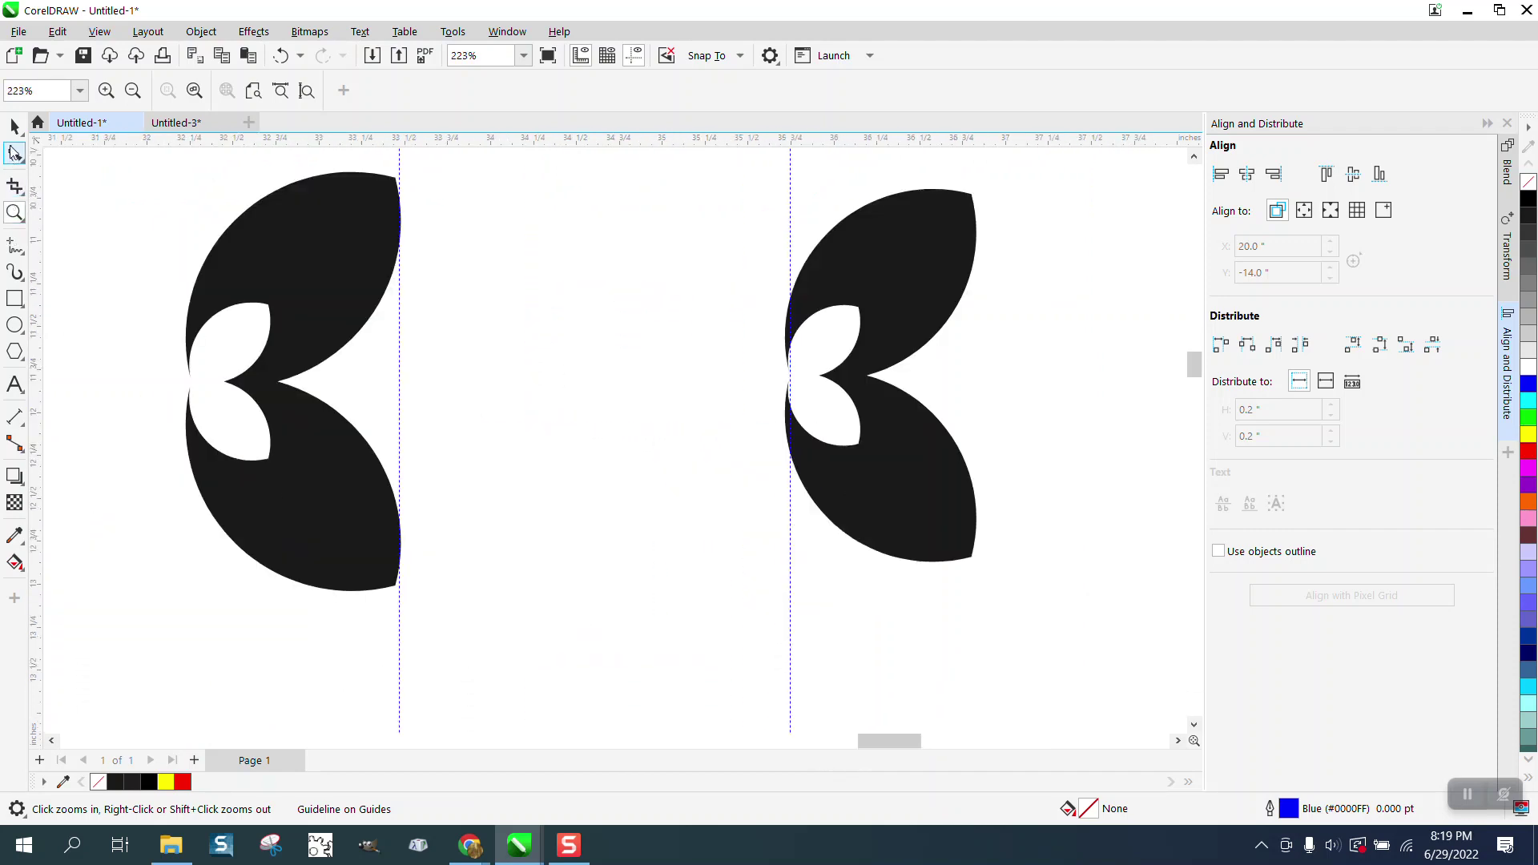
Drag the guideline onto the right-hand leaf's flat edge and zoom in to check alignment
key("space")
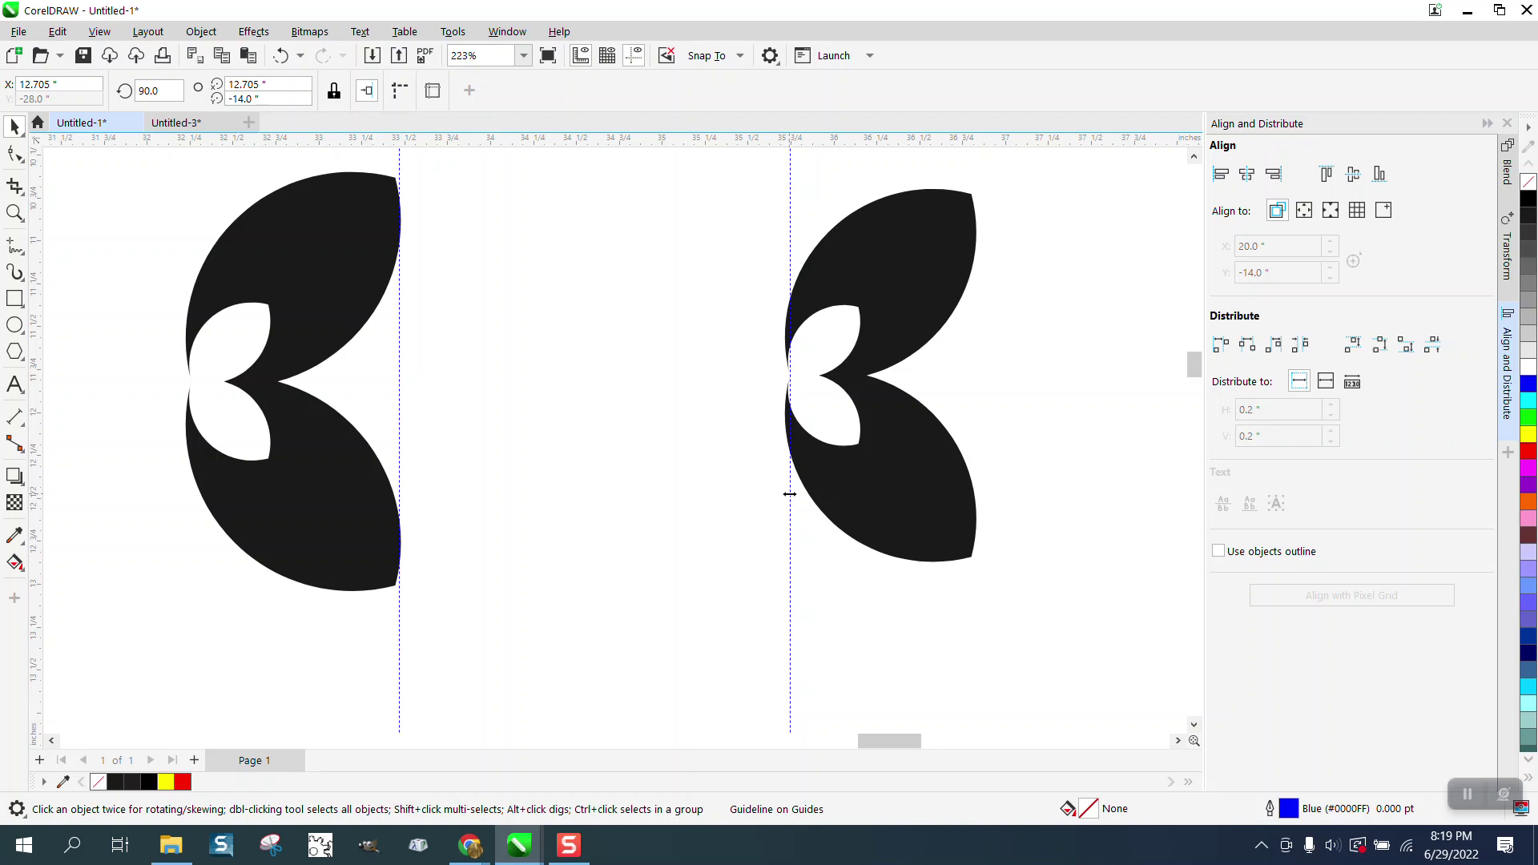
left_click_drag(789, 495, 786, 431)
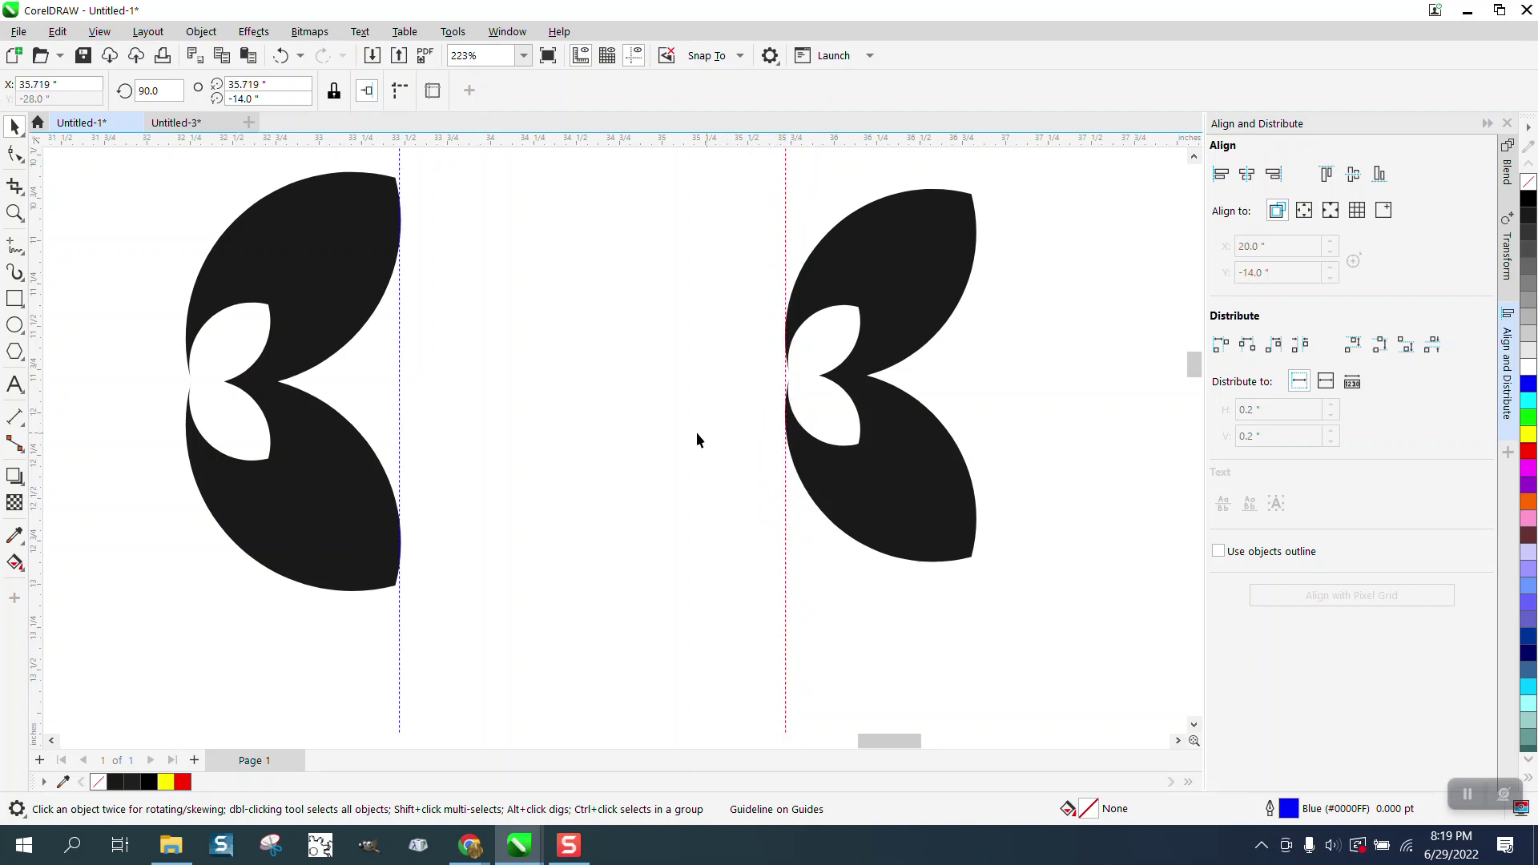
scroll(572, 545, "down", 3)
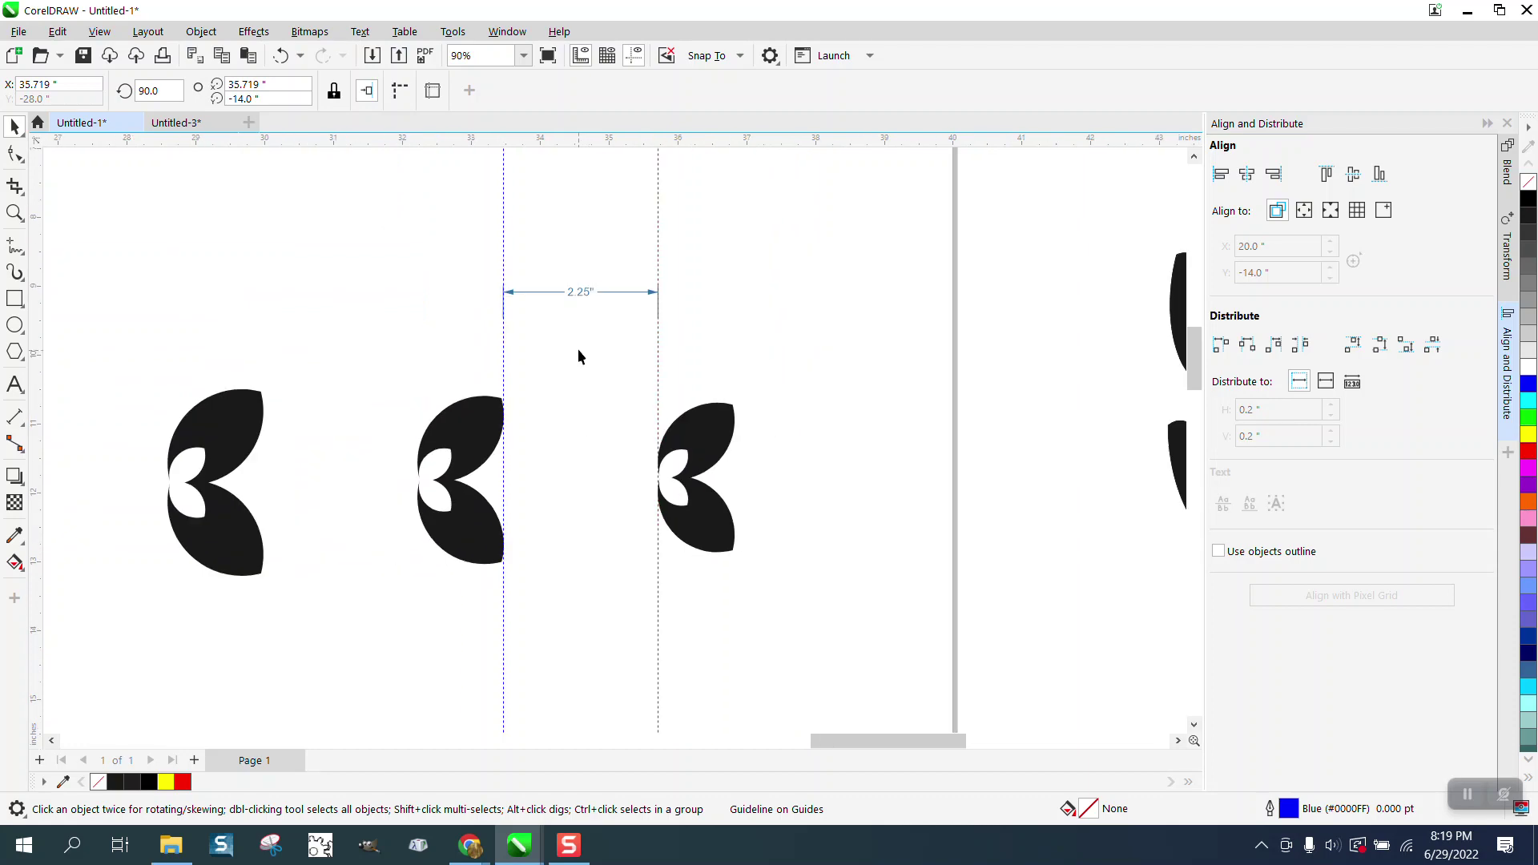
scroll(643, 368, "down", 2)
scroll(753, 390, "down", 1)
key("z")
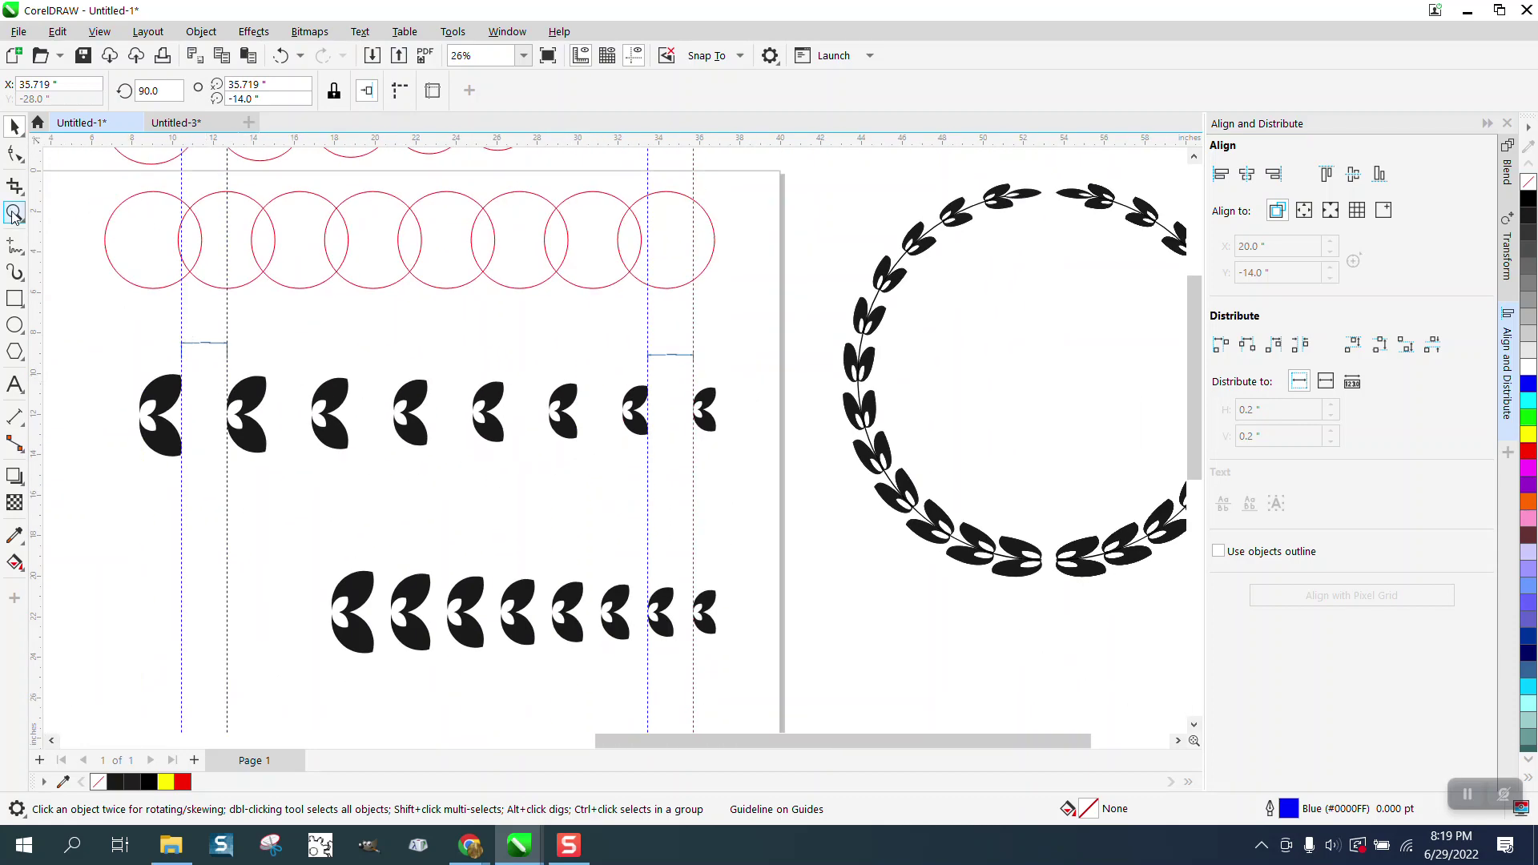
left_click_drag(178, 340, 305, 379)
scroll(336, 379, "down", 3)
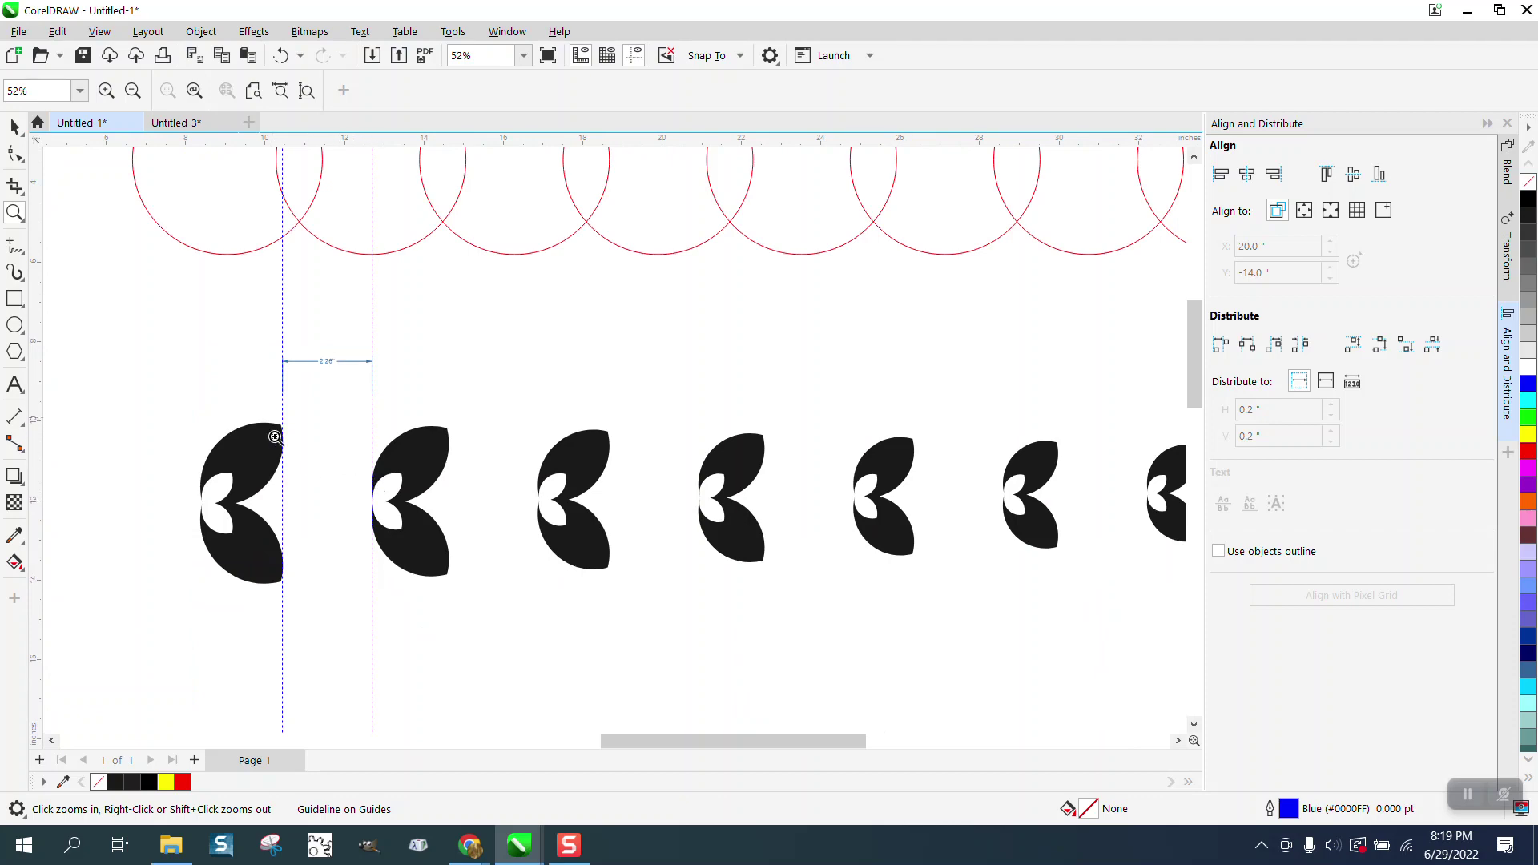
scroll(371, 459, "up", 4)
scroll(224, 440, "down", 3)
scroll(230, 421, "down", 4)
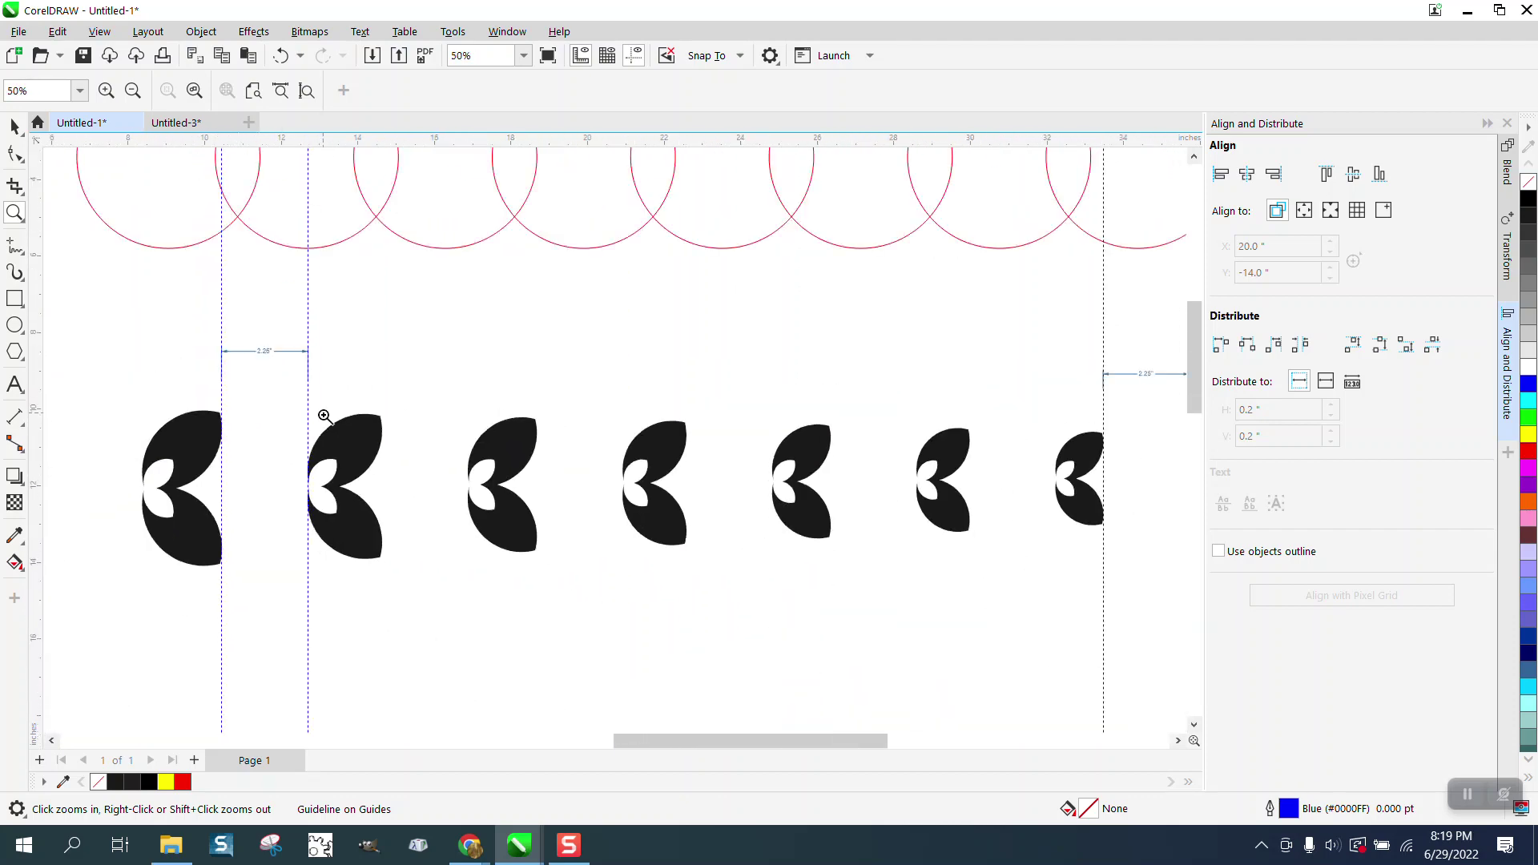
scroll(668, 465, "down", 2)
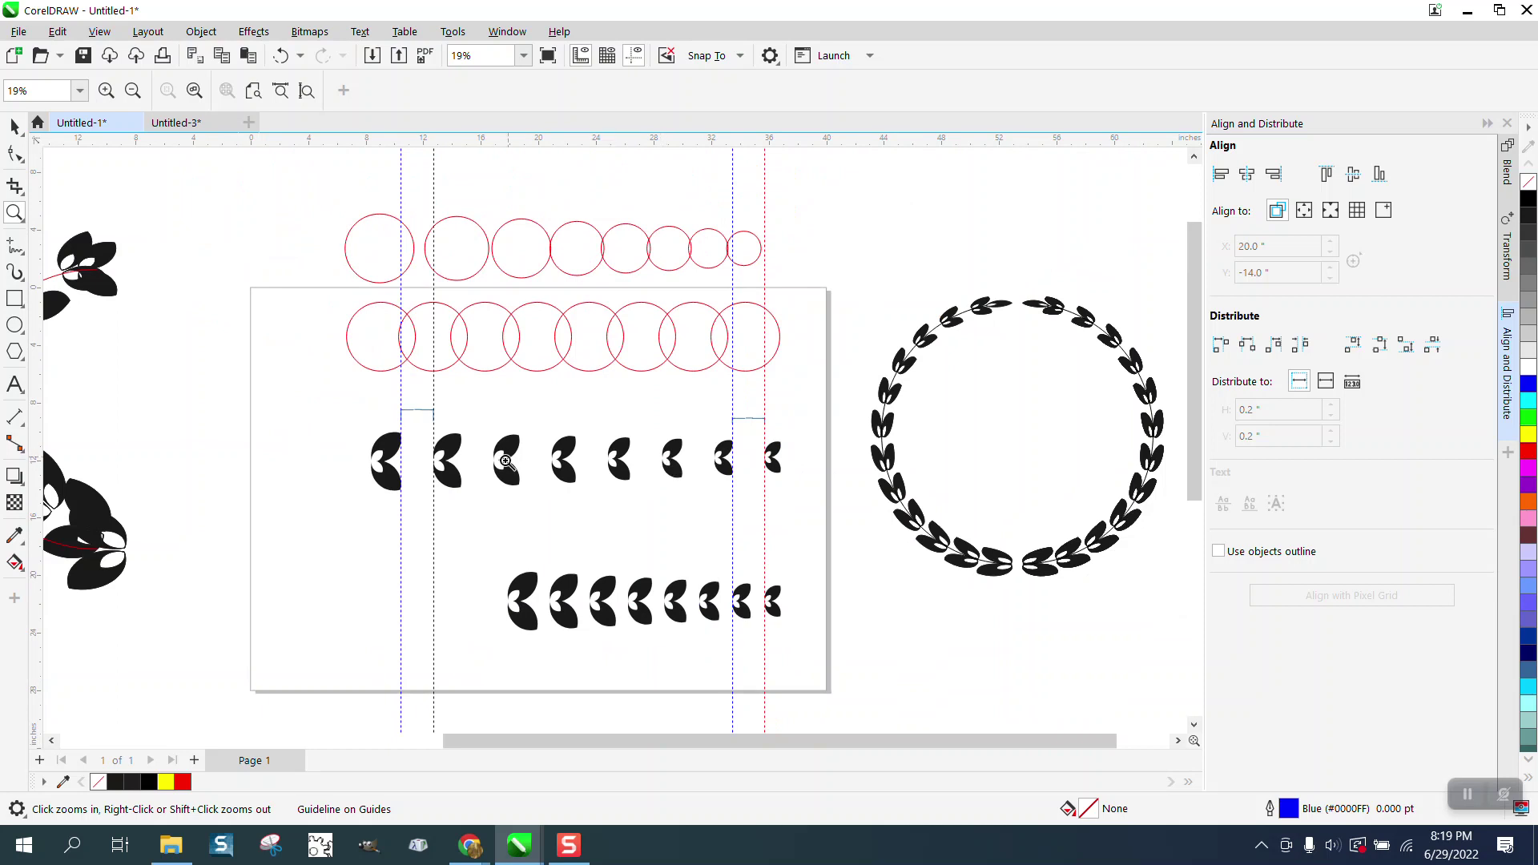
Select all the leaves in the middle row
key("space")
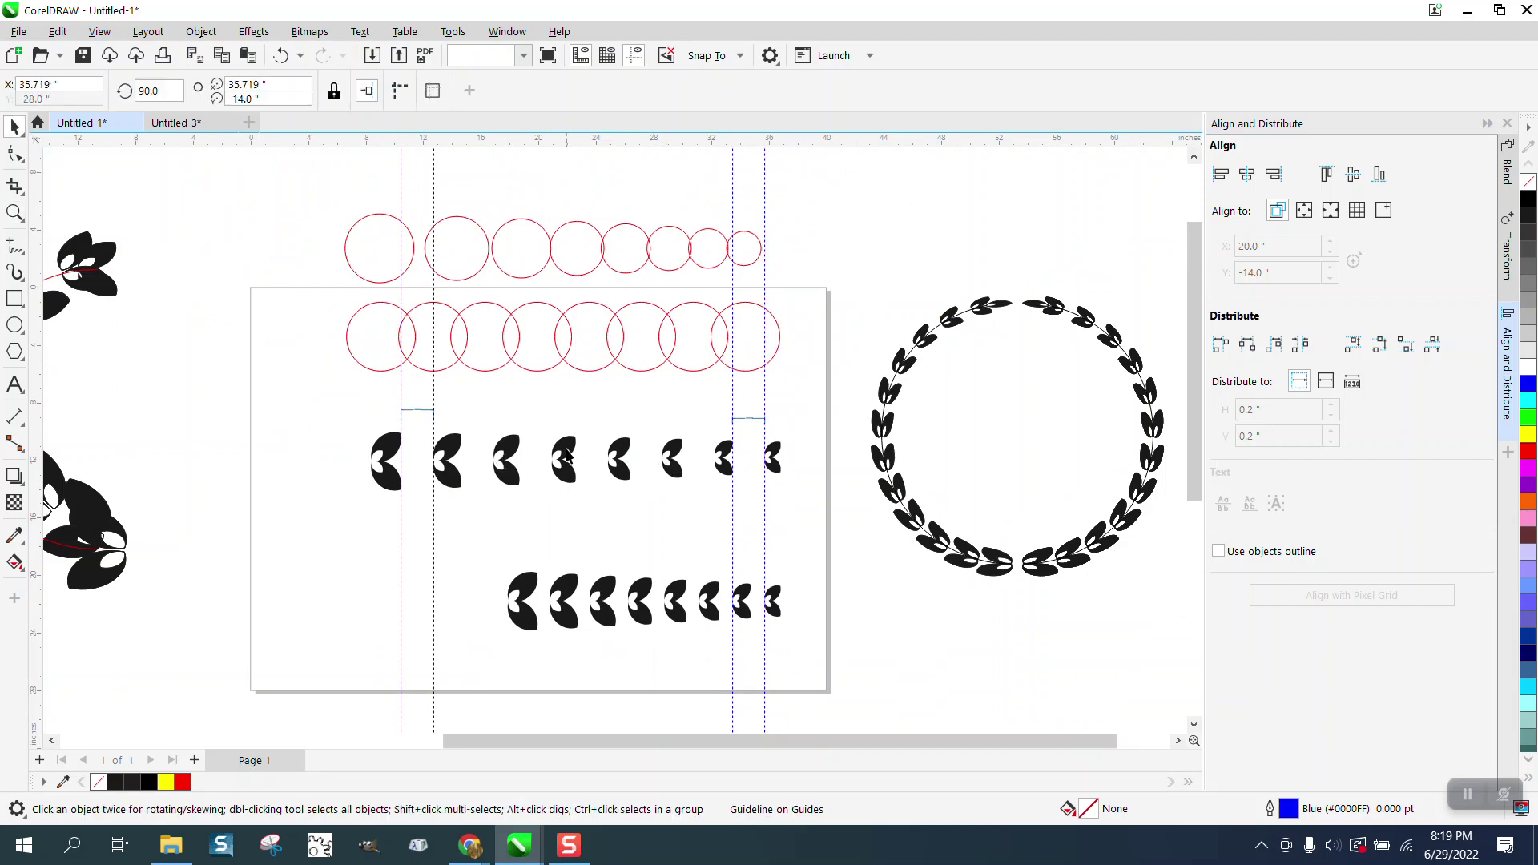
left_click(566, 453)
left_click_drag(358, 420, 820, 511)
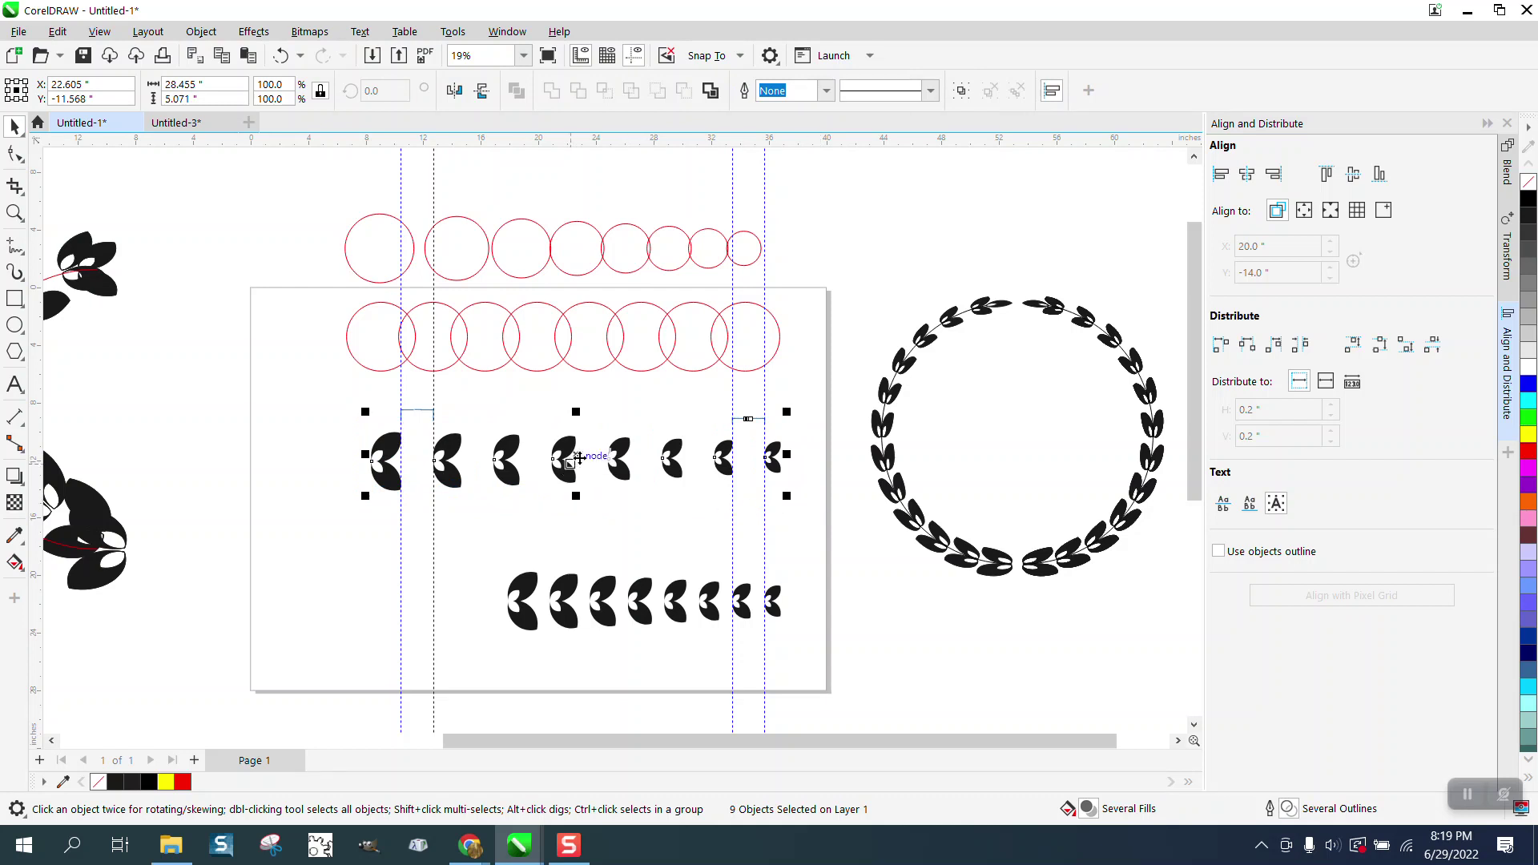
Move the bottom leaf blend up and left, and draw a circle right of the page
left_click(649, 590)
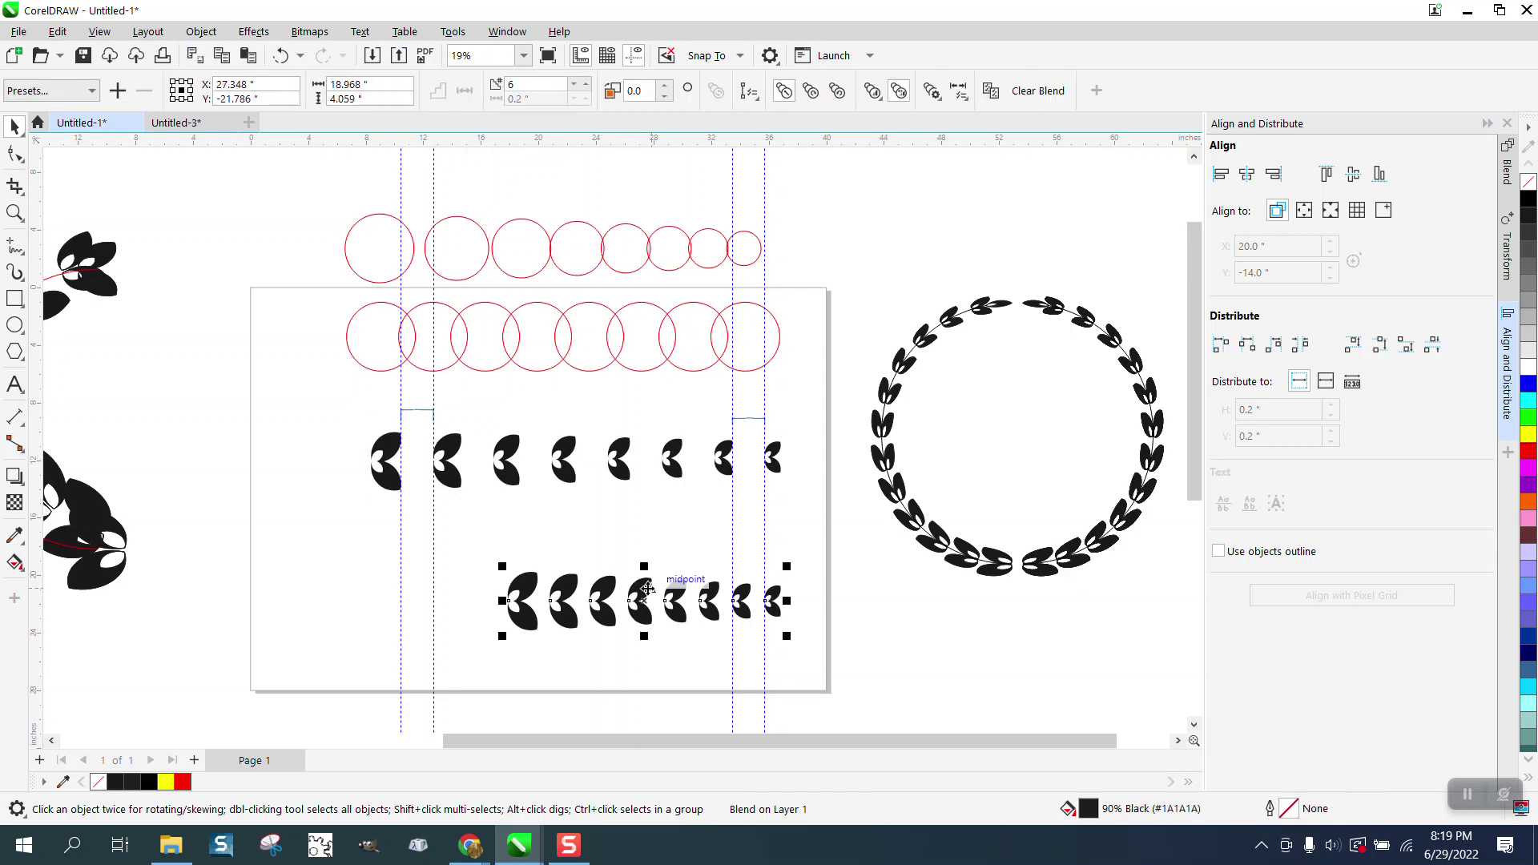
left_click_drag(647, 589, 614, 512)
scroll(613, 512, "down", 3)
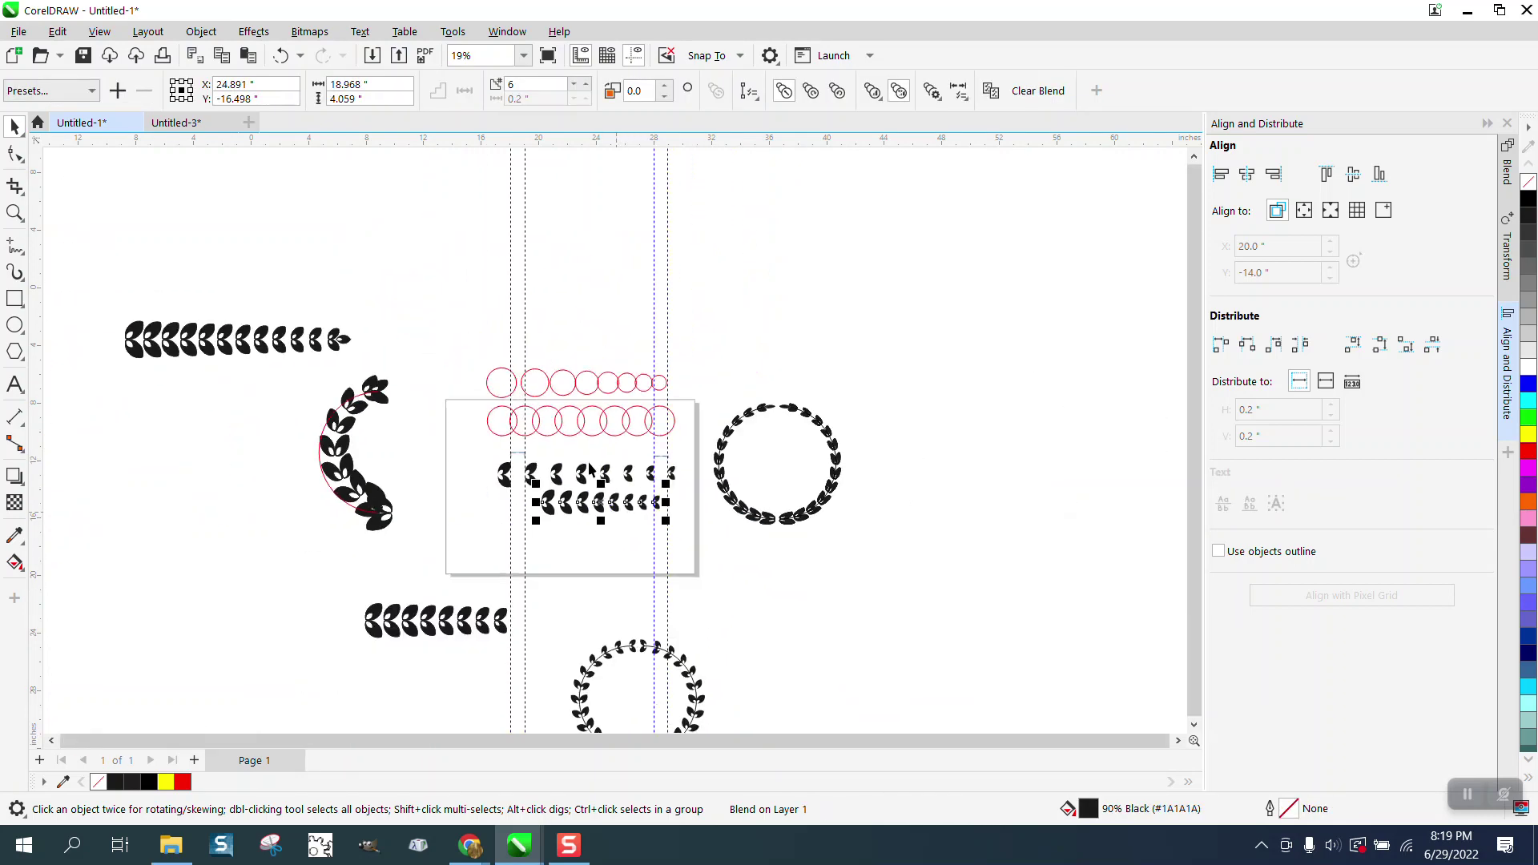
left_click(15, 324)
left_click_drag(1103, 299, 961, 440)
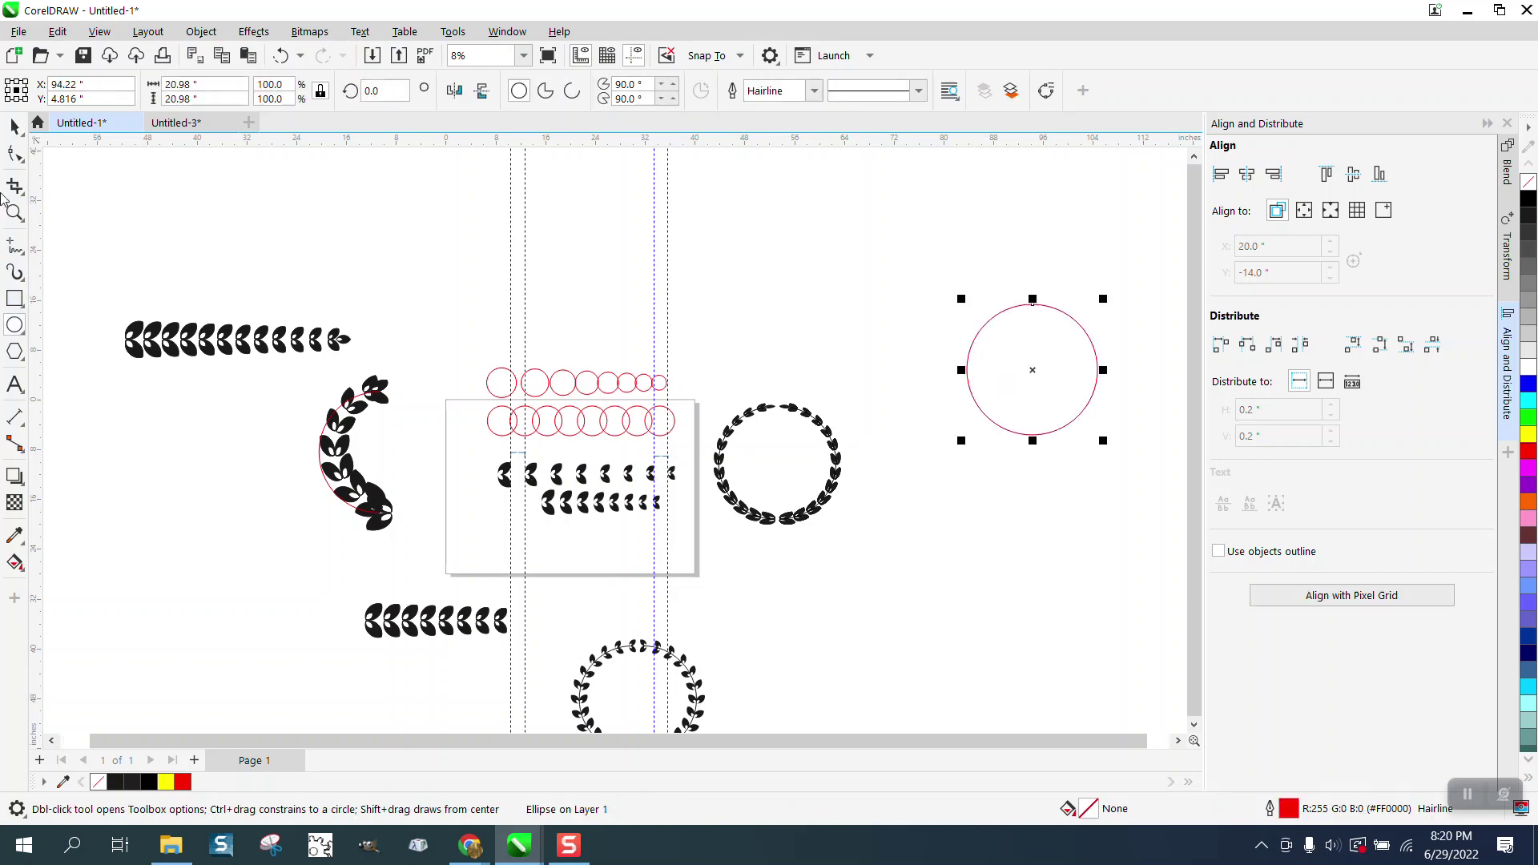
Select the leaf blend, open the Blend docker with extra options expanded, then select the red circle
left_click(15, 127)
left_click(602, 512)
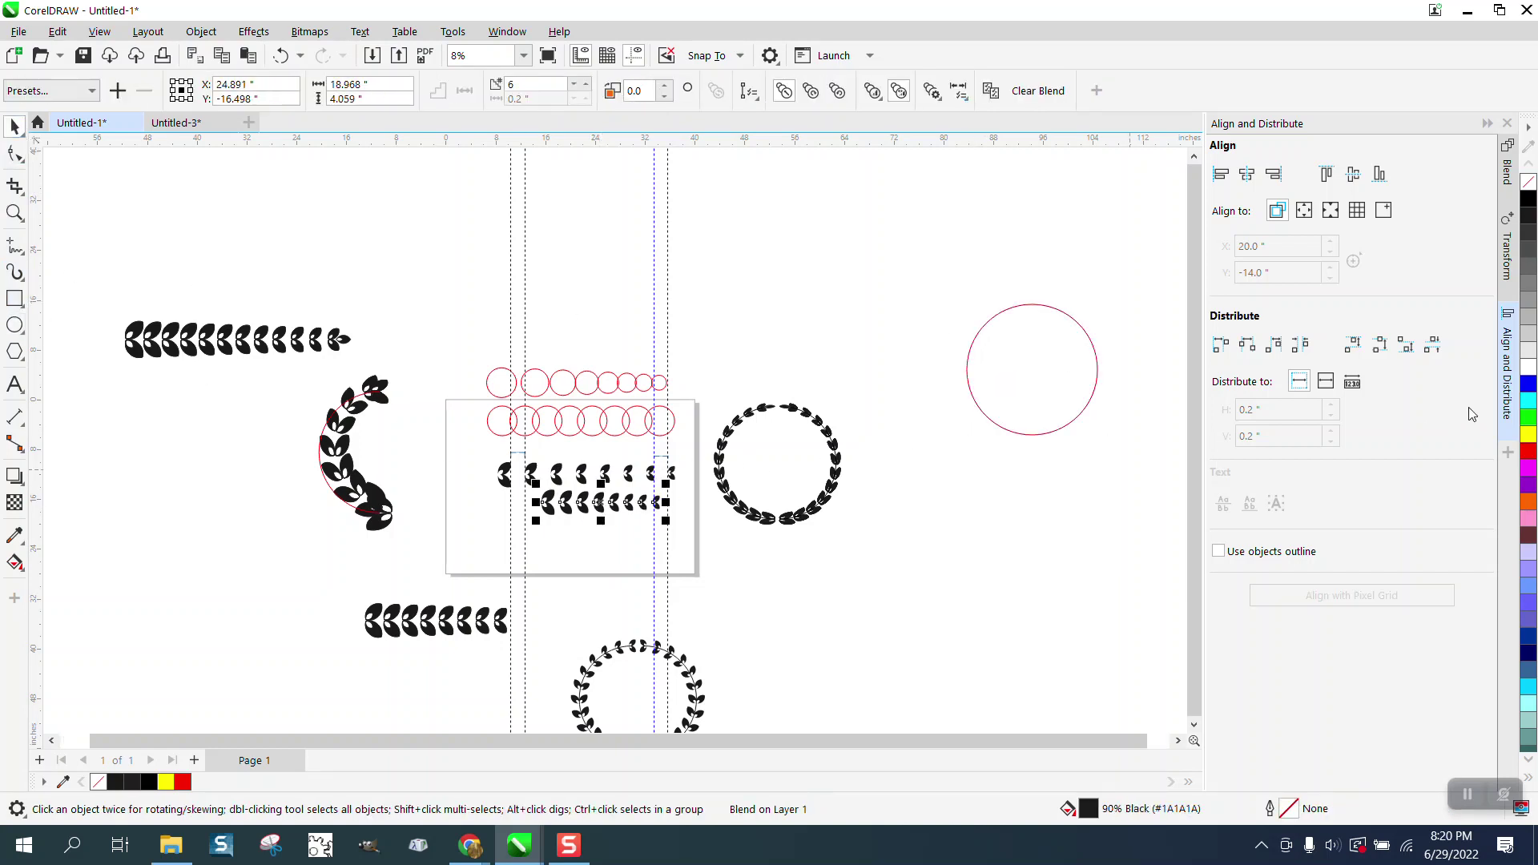
left_click(1512, 178)
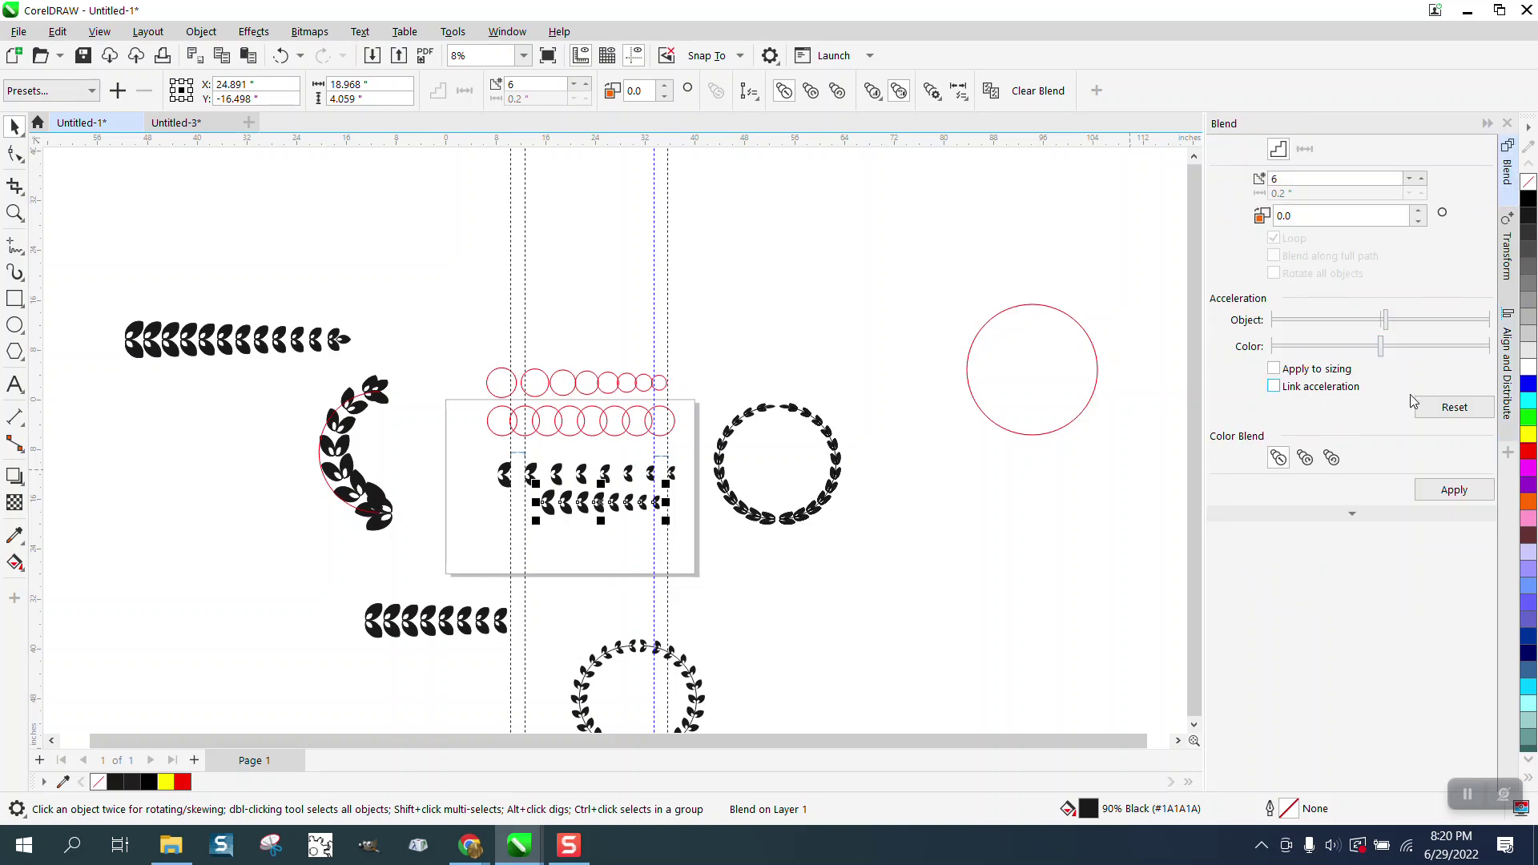
left_click(1352, 514)
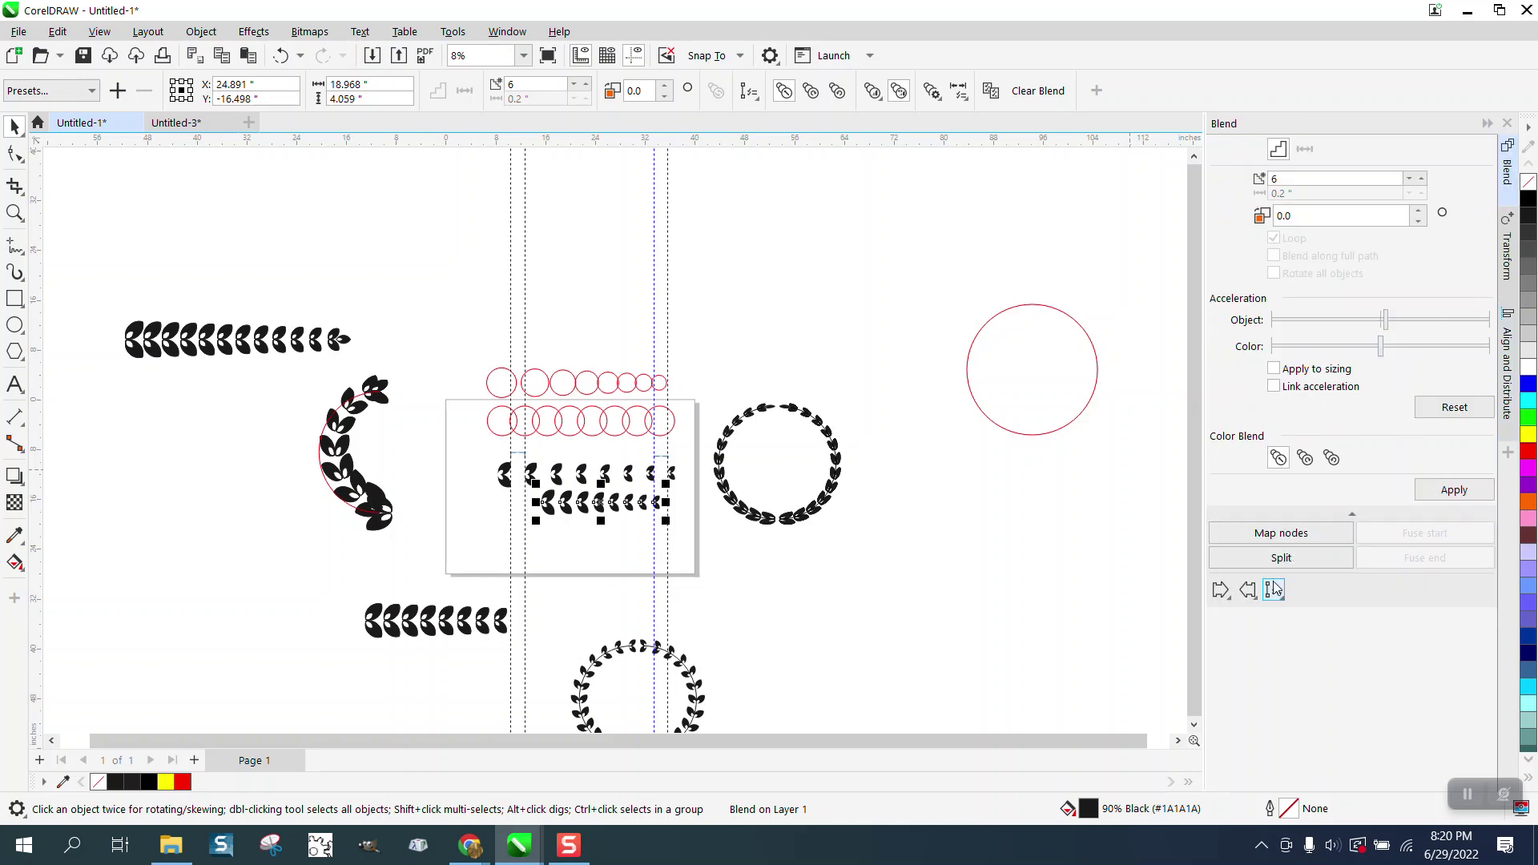
left_click(1247, 590)
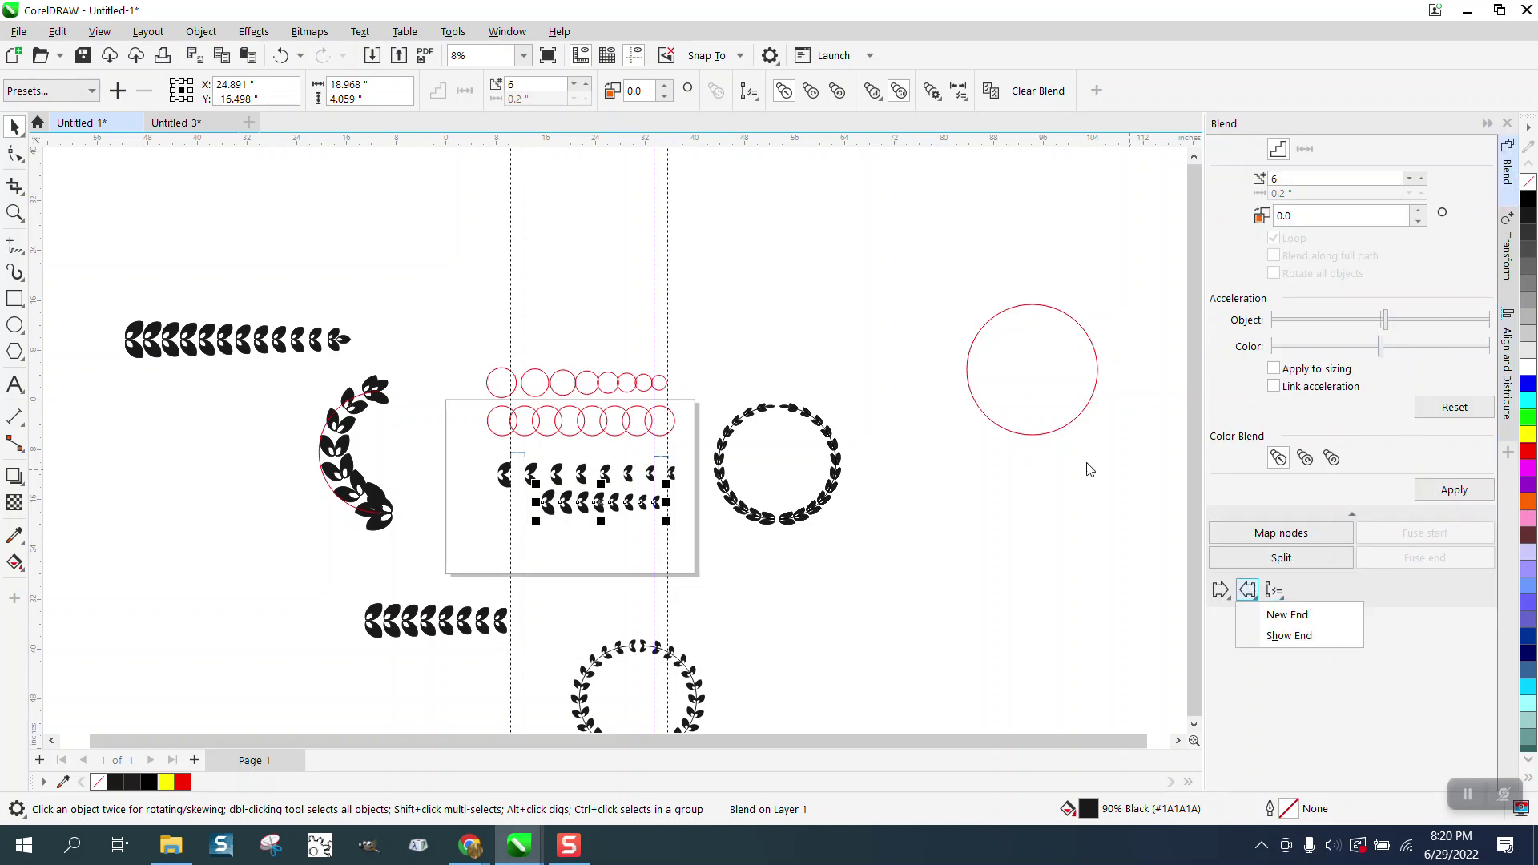
left_click(1027, 435)
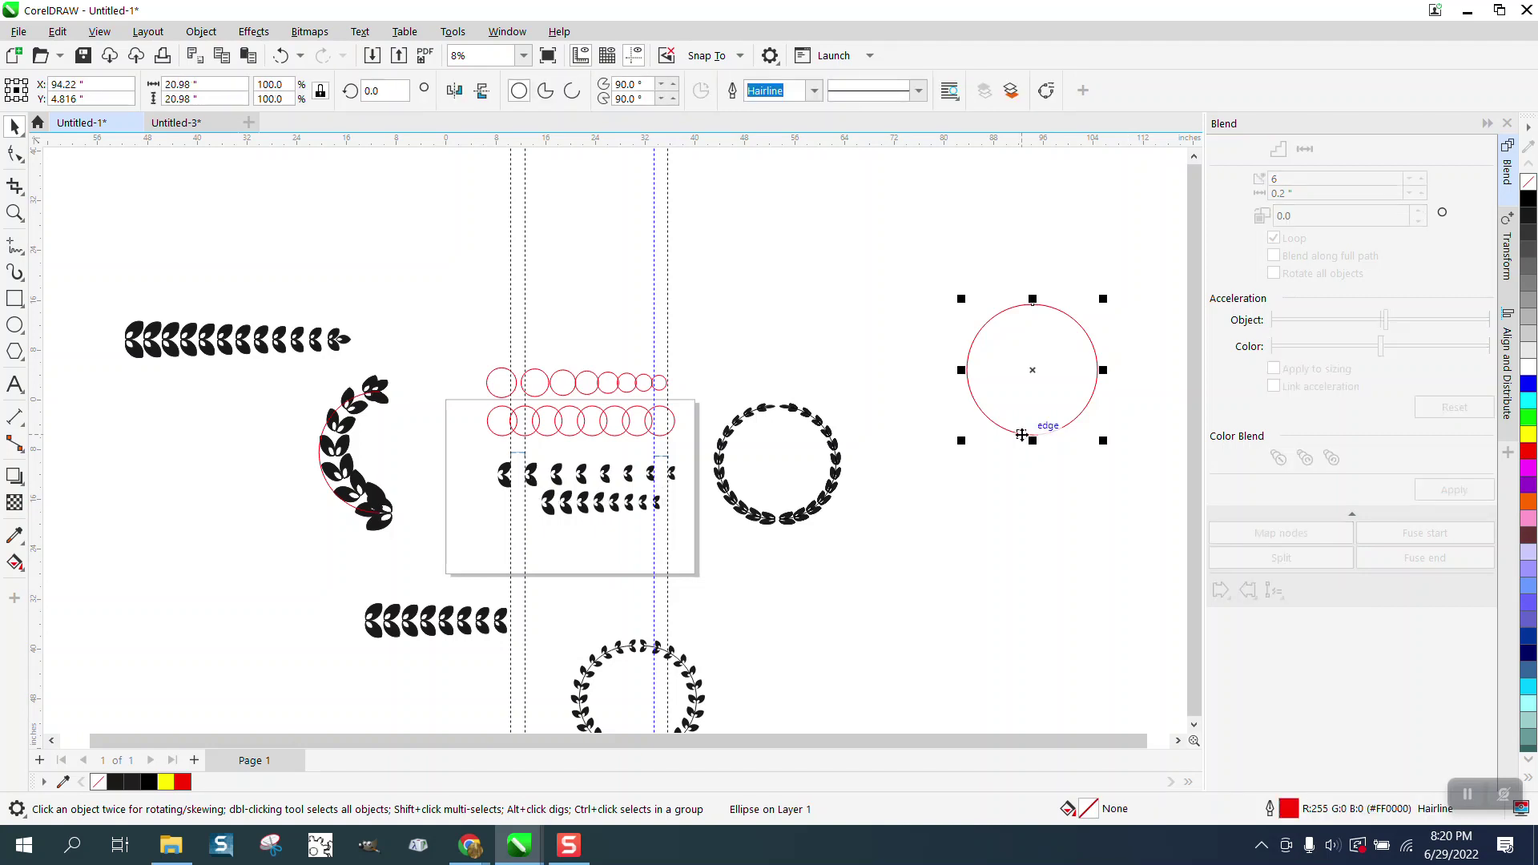
Attach the leaf blend to the red circle as a new path
left_click(627, 502)
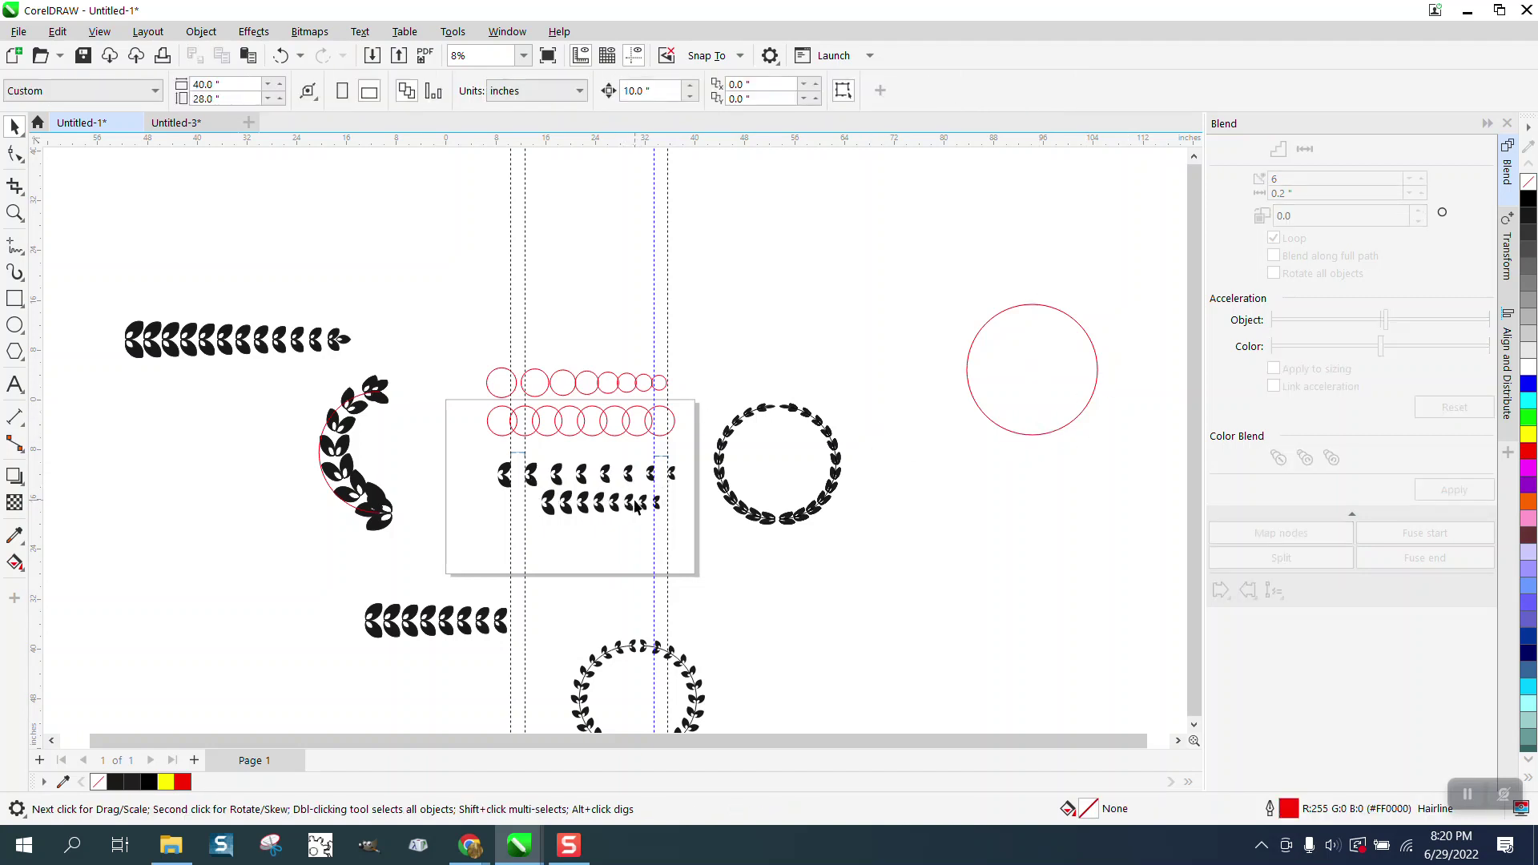
left_click(646, 516)
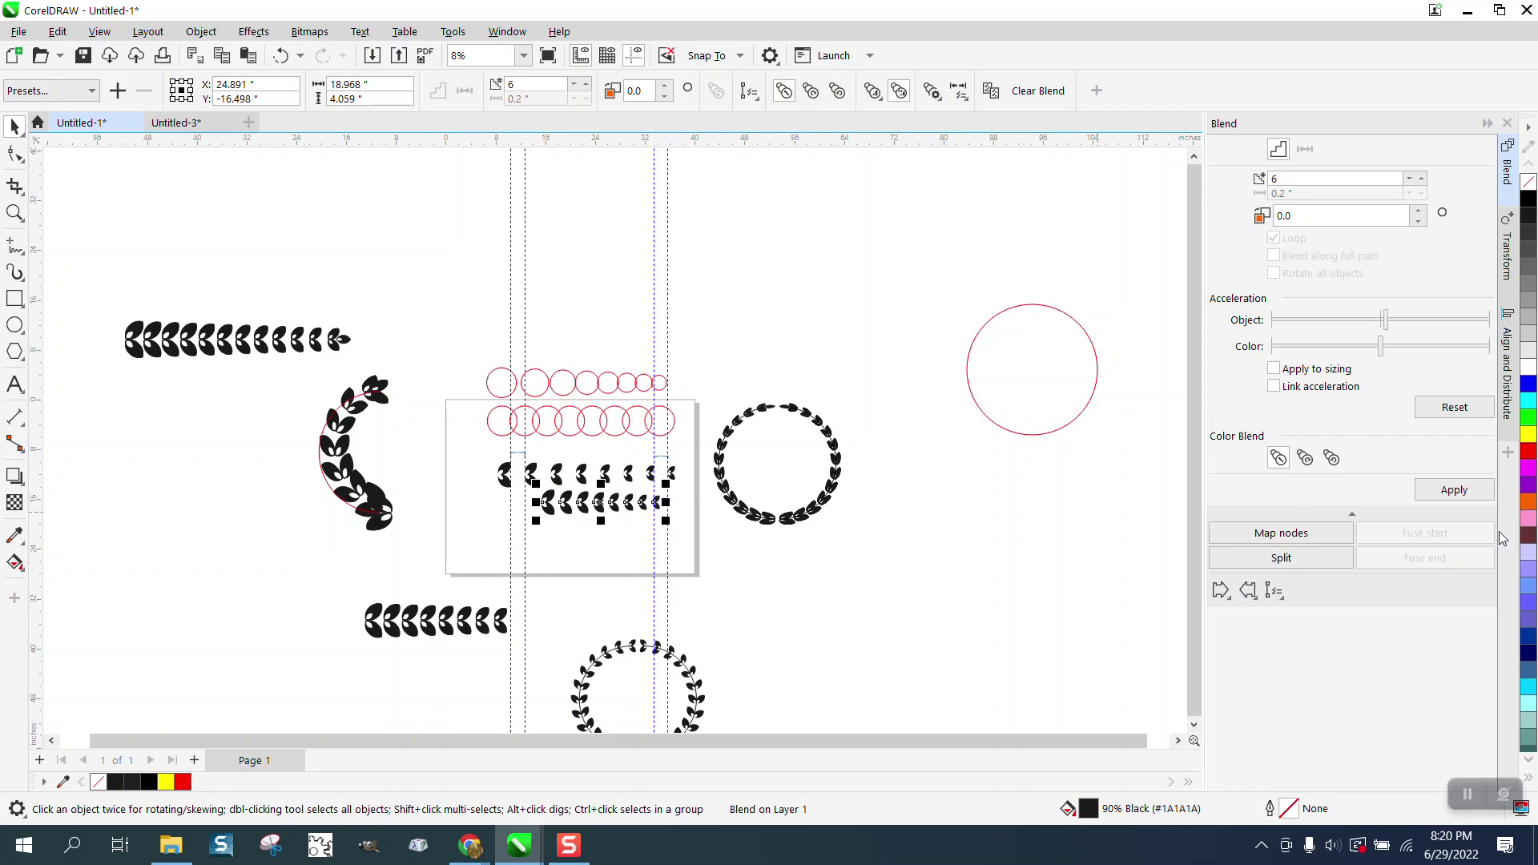
left_click(1275, 593)
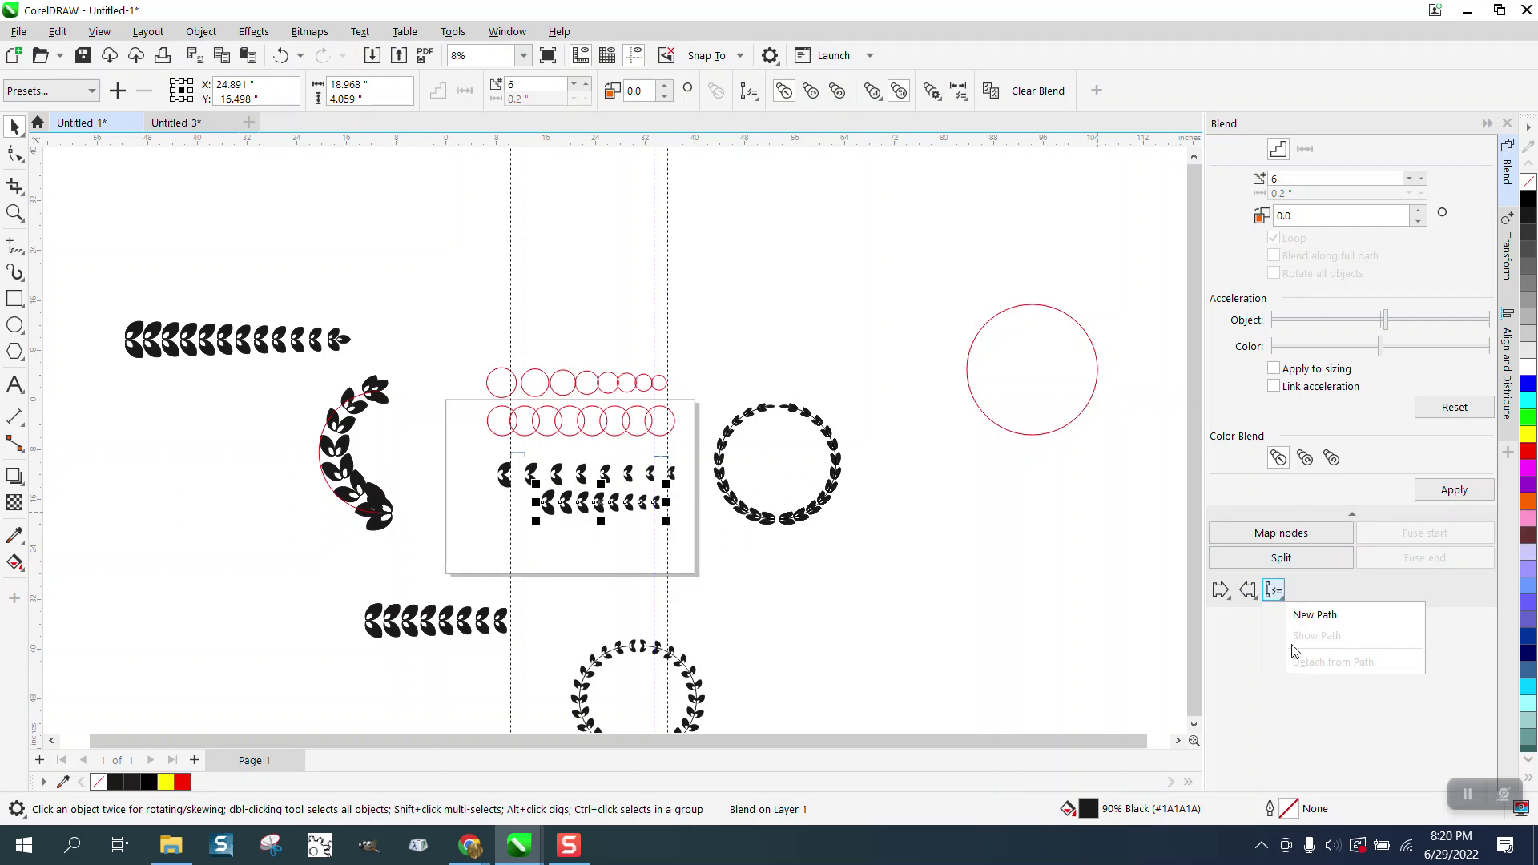
key("Escape")
key("Escape")
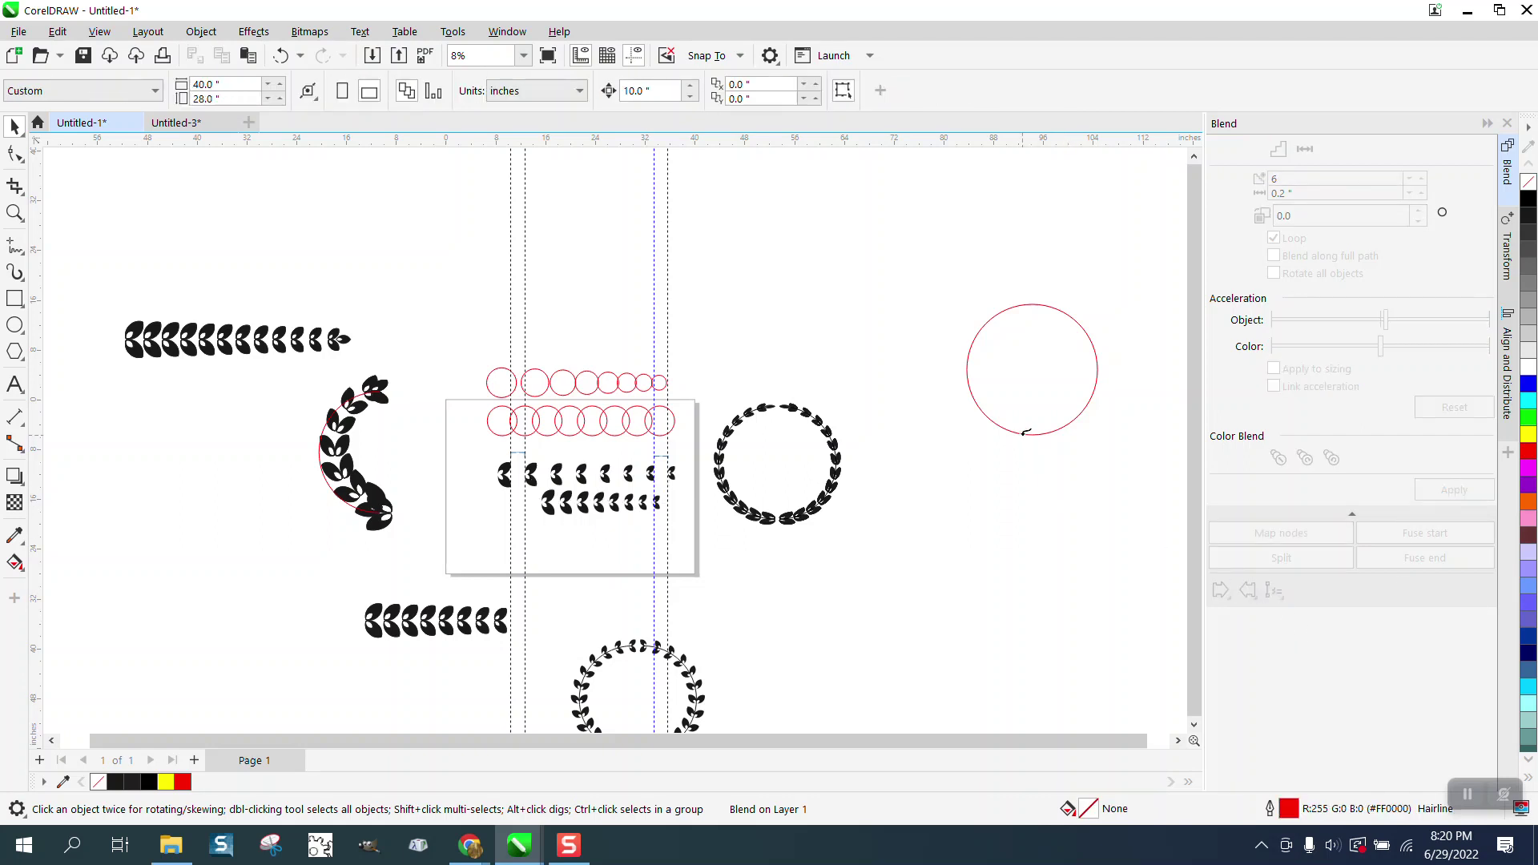
left_click(1025, 432)
Apply Blend along full path, then undo twice to restore the straight leaf row
left_click(1273, 256)
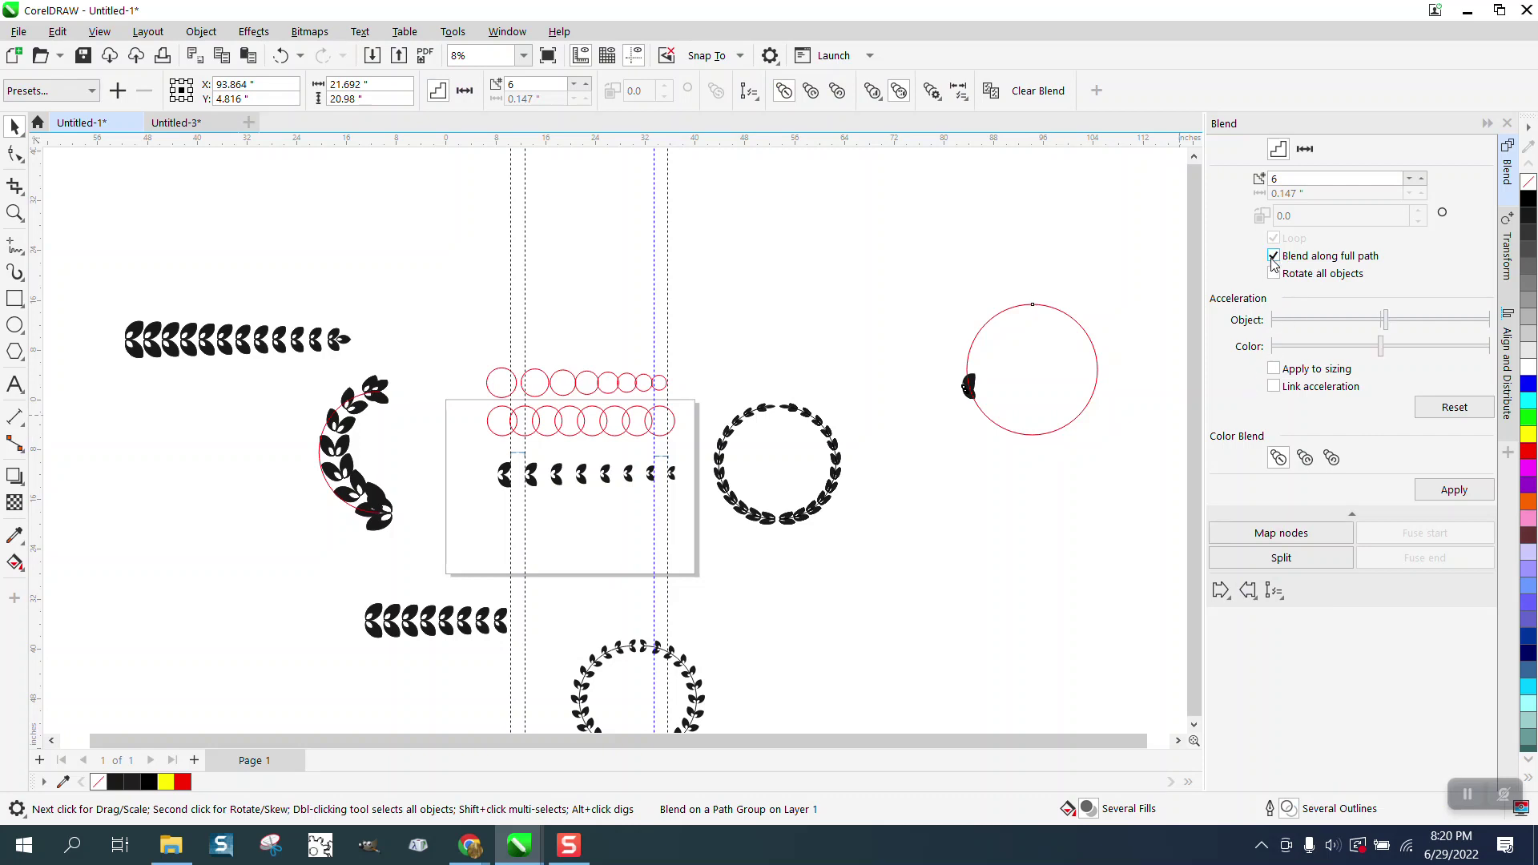
left_click(1454, 490)
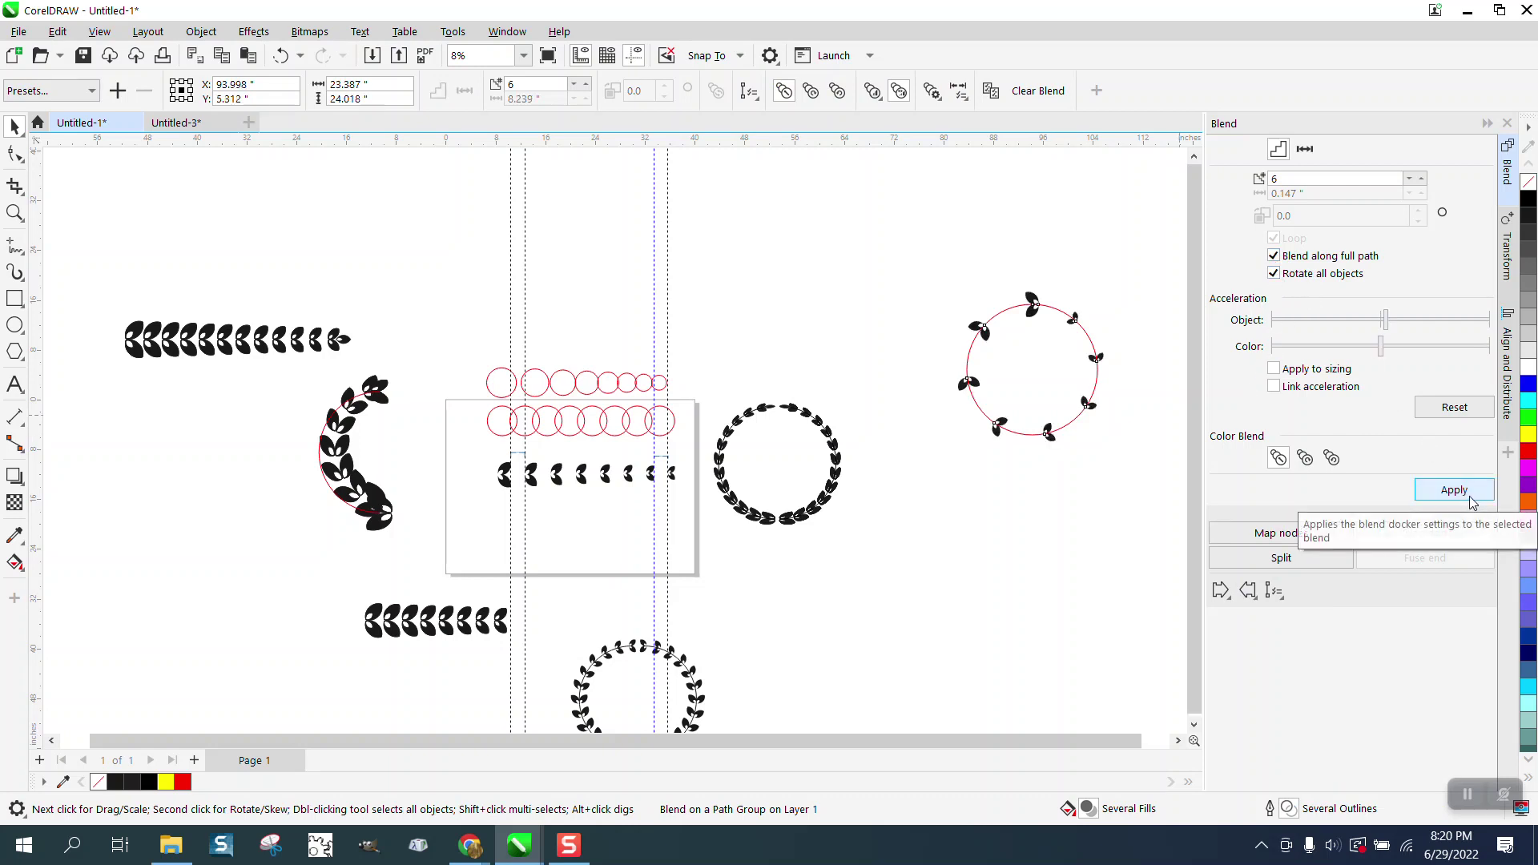
left_click(280, 55)
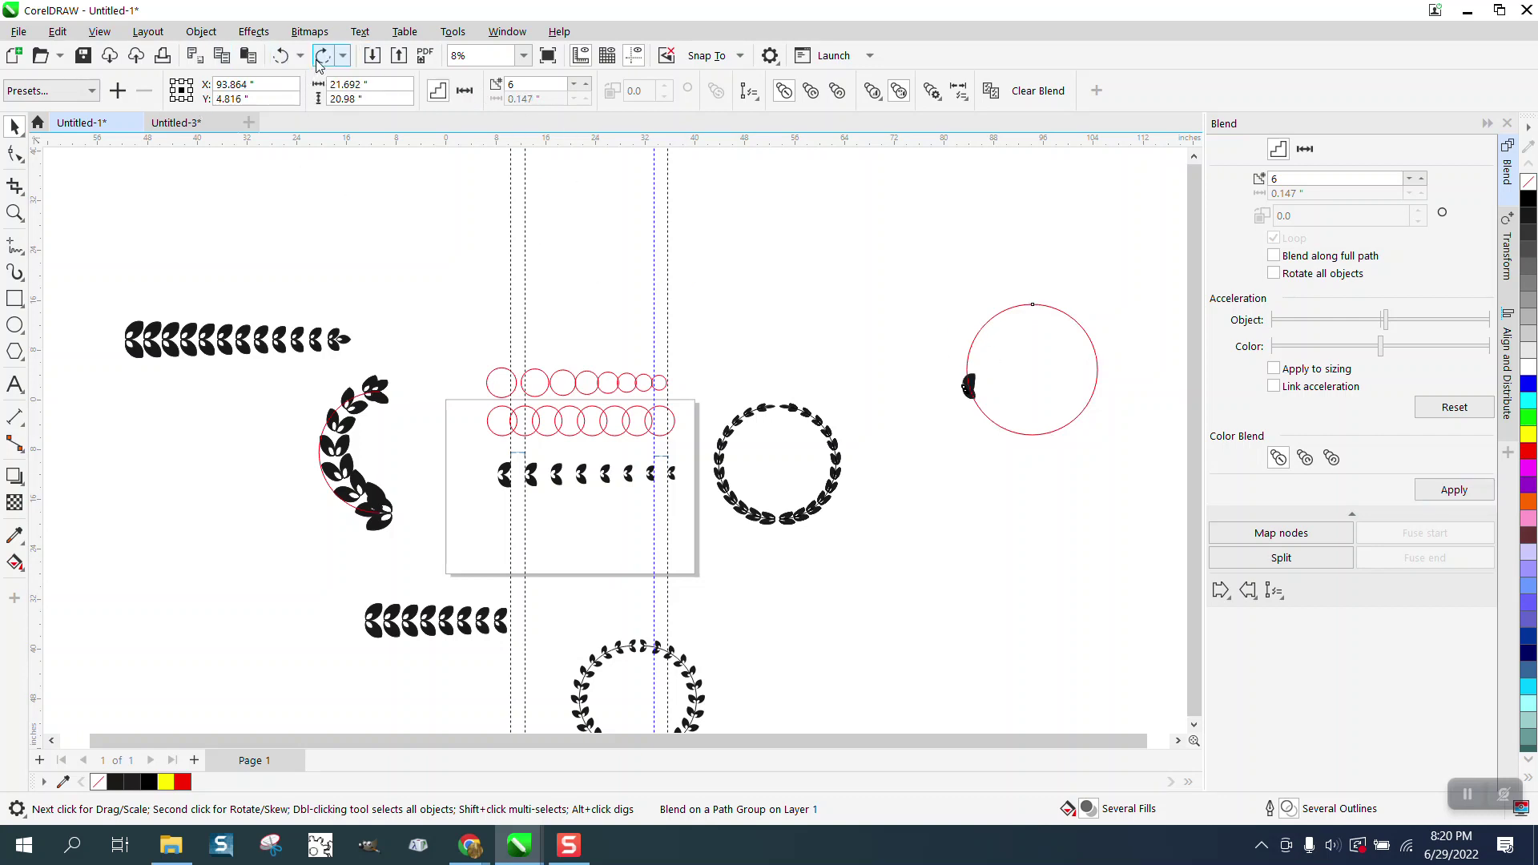
left_click(280, 56)
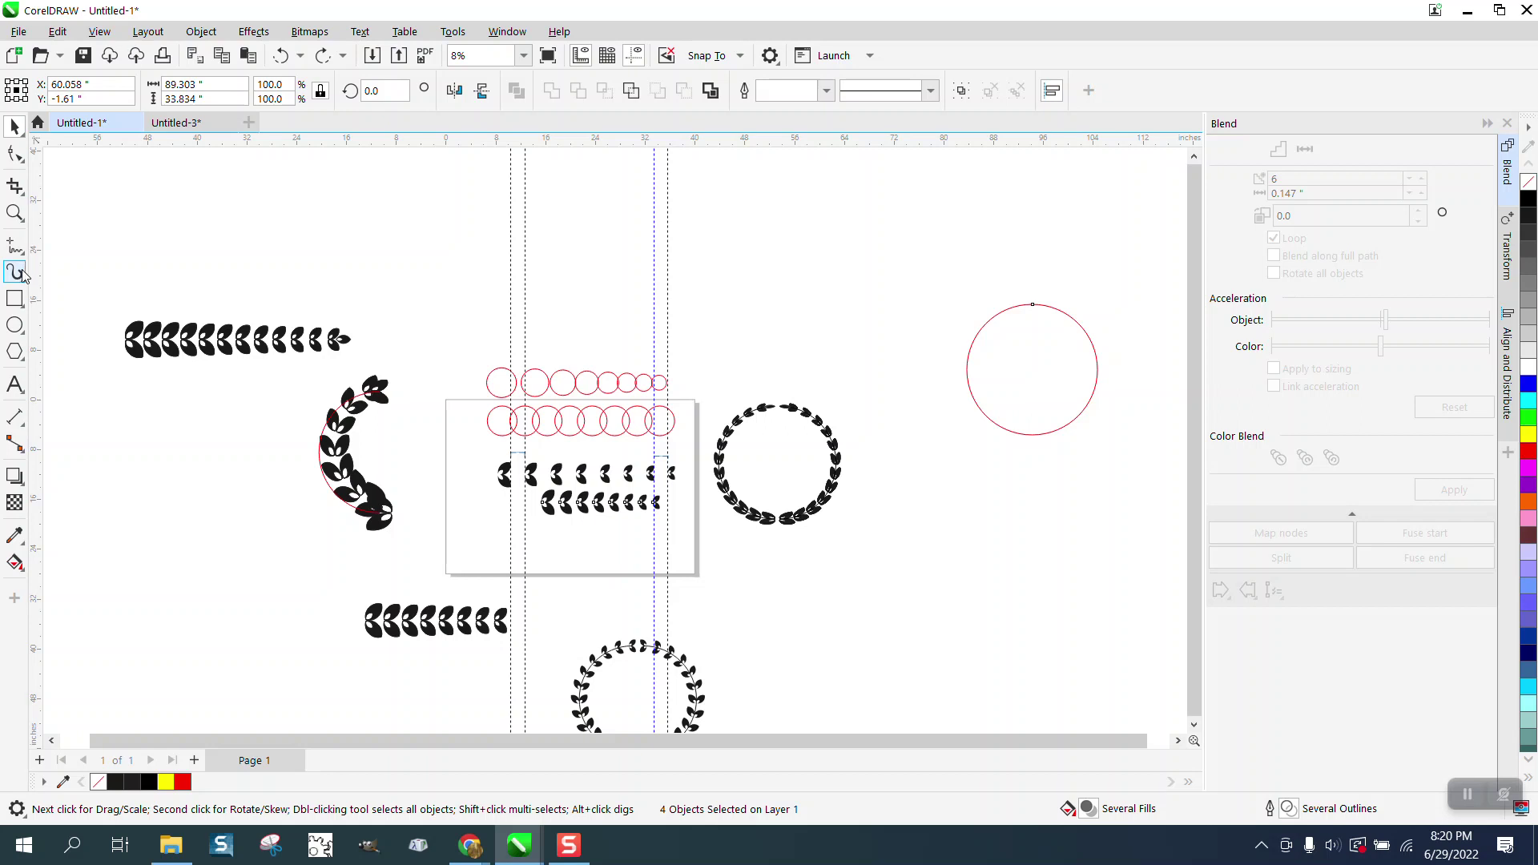
Cut a freehand line across the red circle, delete its right arc with Virtual Segment Delete, and remove the line
left_click(15, 244)
left_click_drag(1008, 261, 1055, 455)
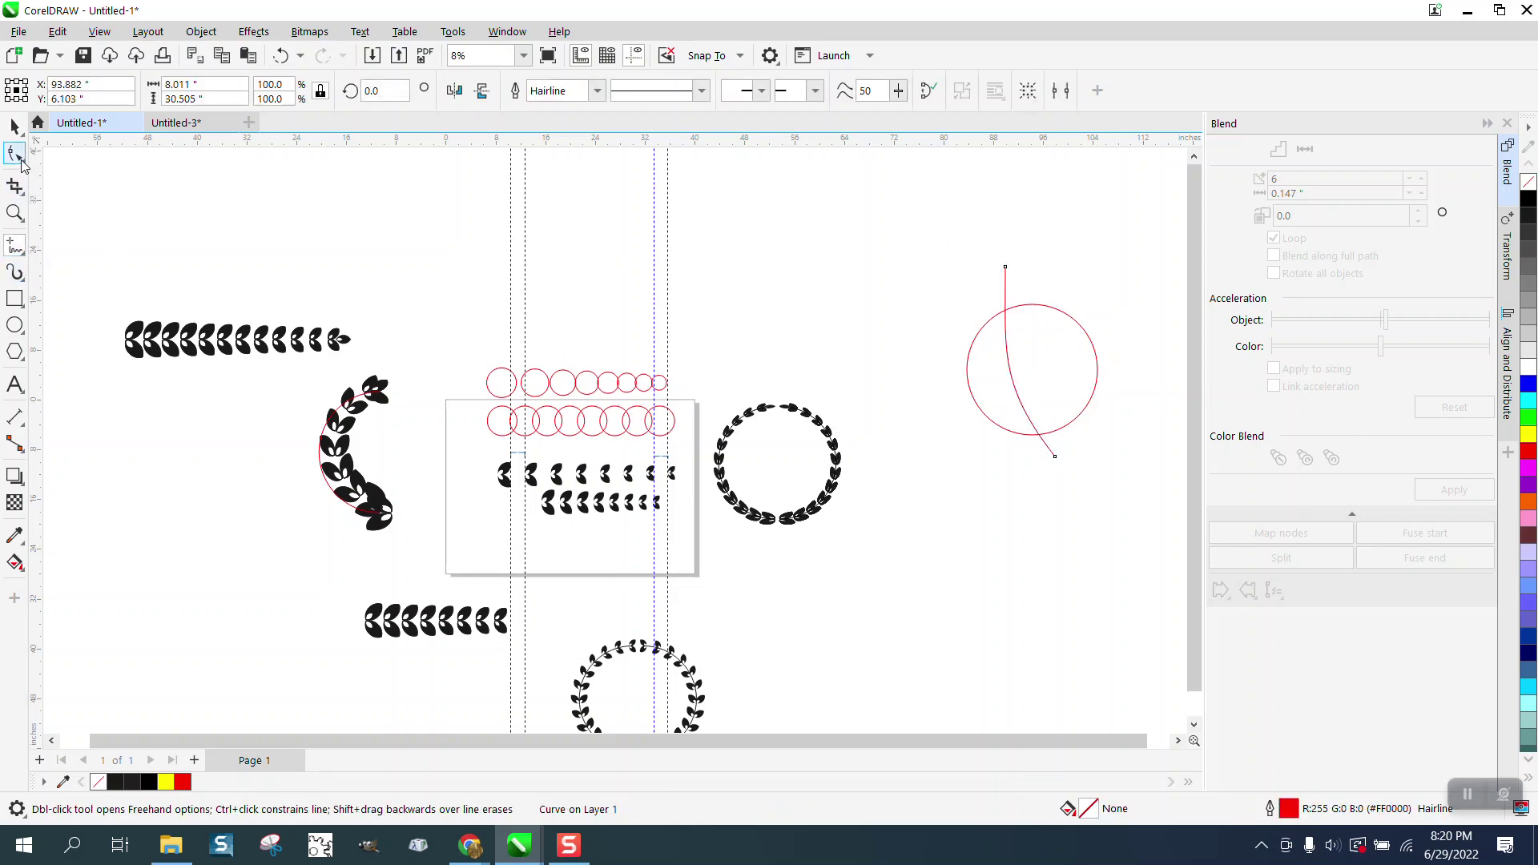
left_click(24, 194)
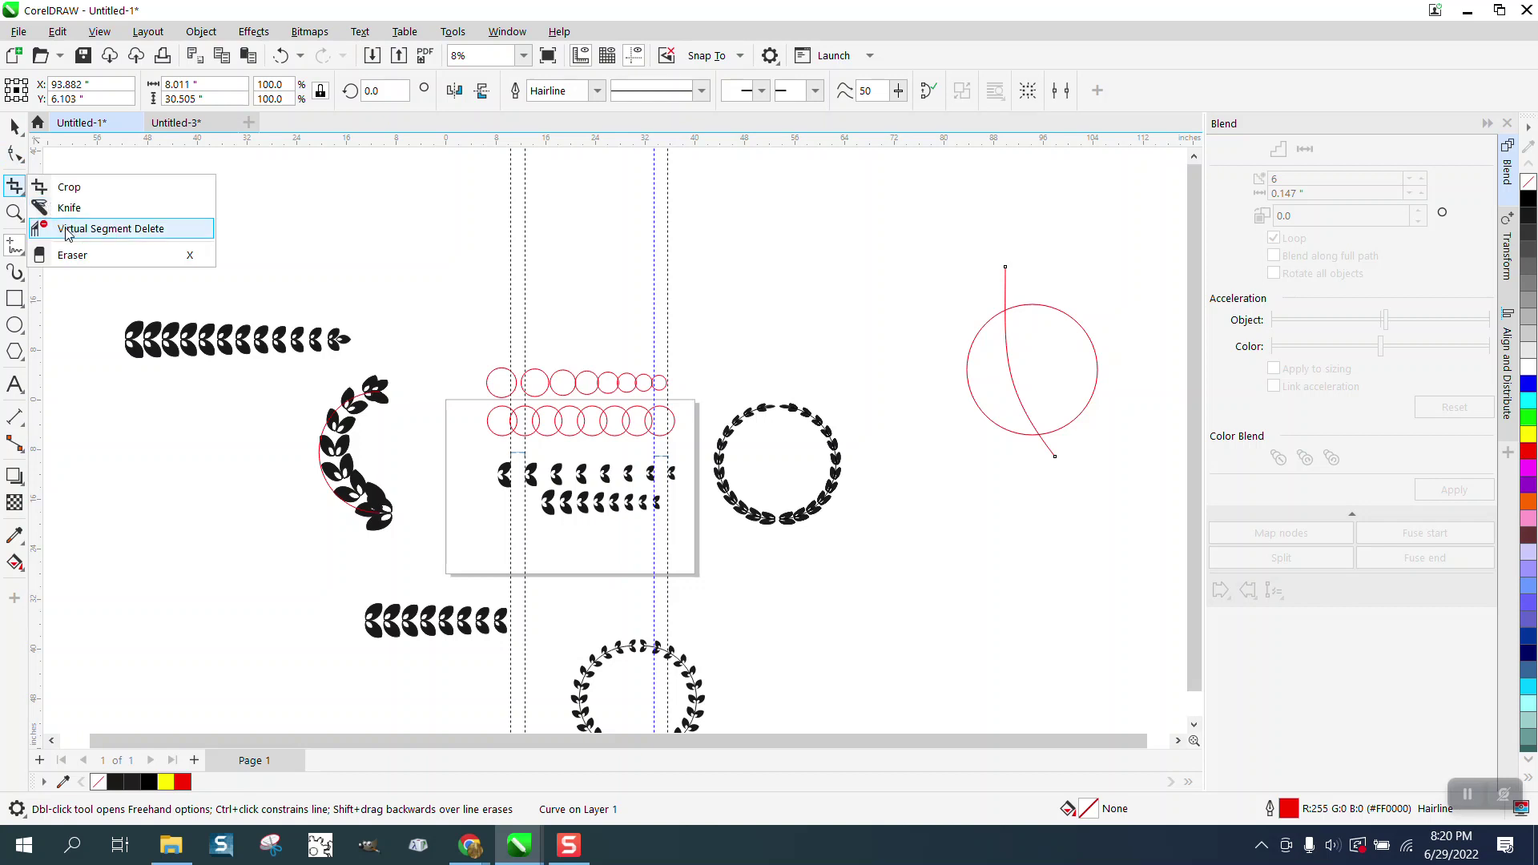
left_click(124, 225)
left_click(1095, 378)
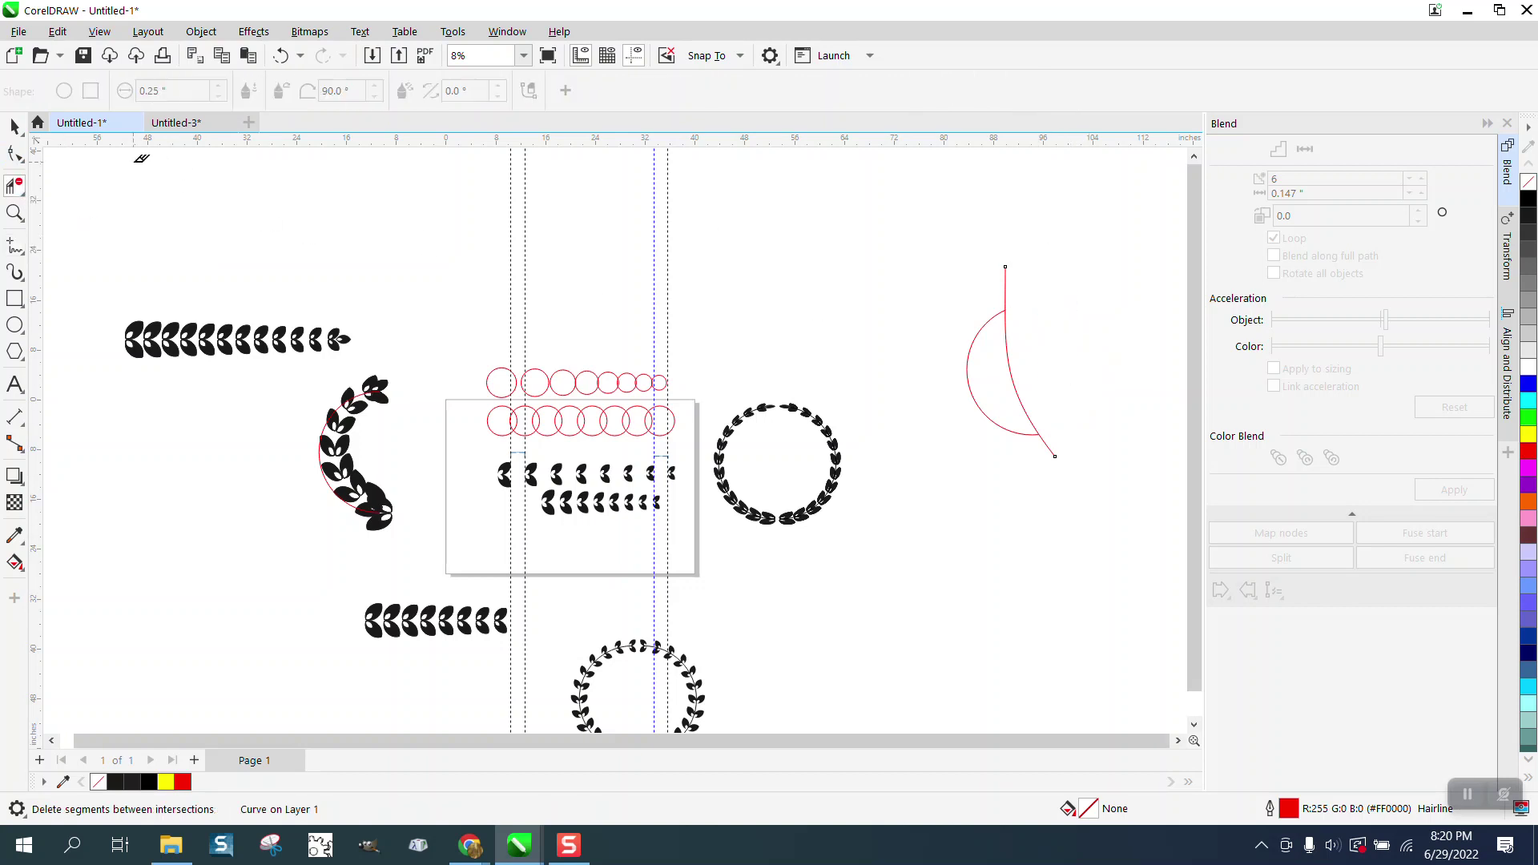
left_click(15, 126)
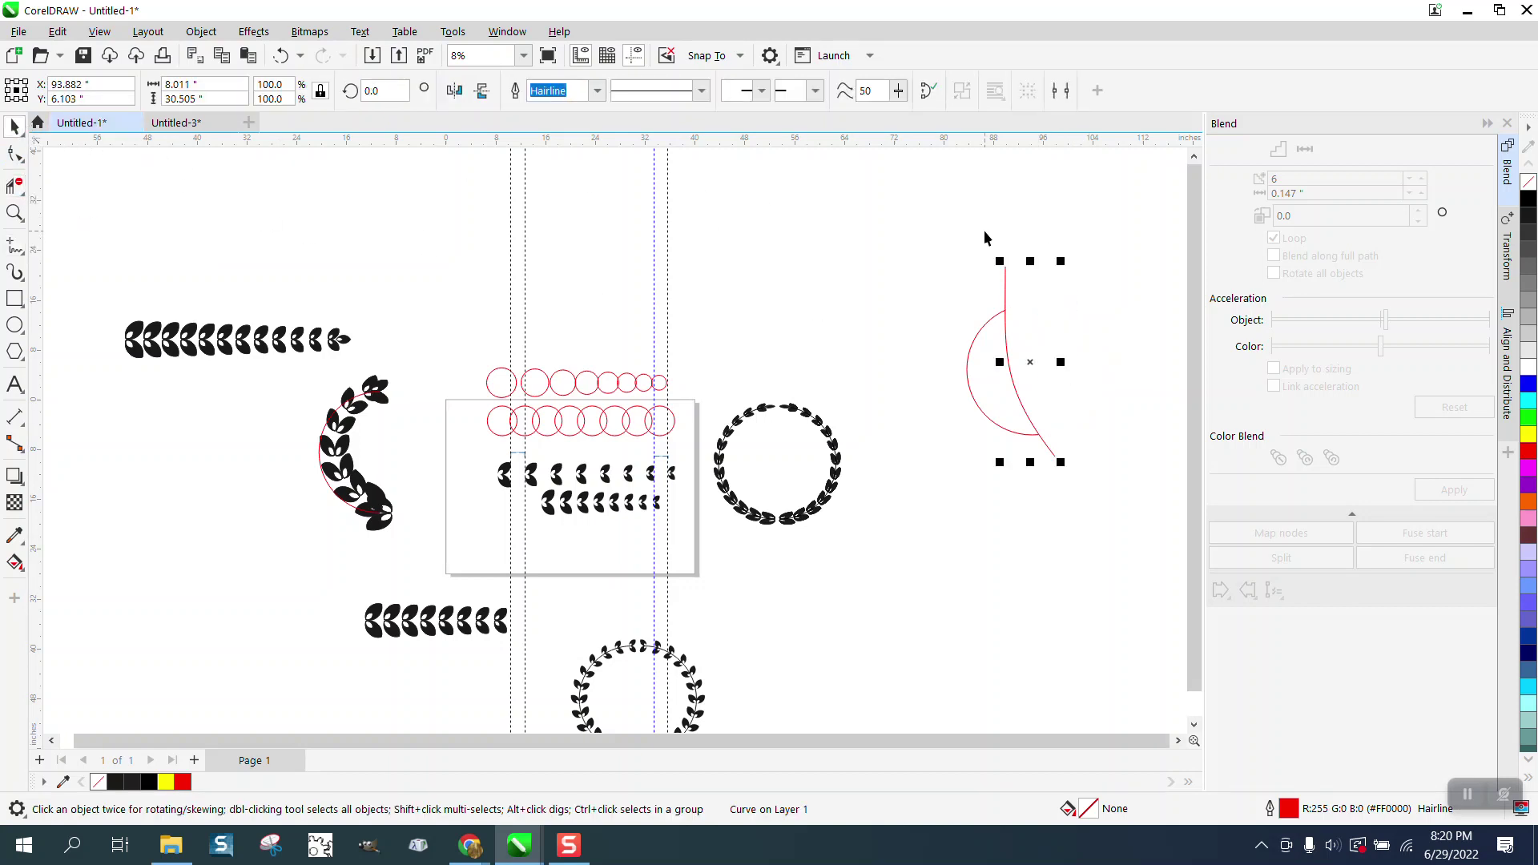
key("Delete")
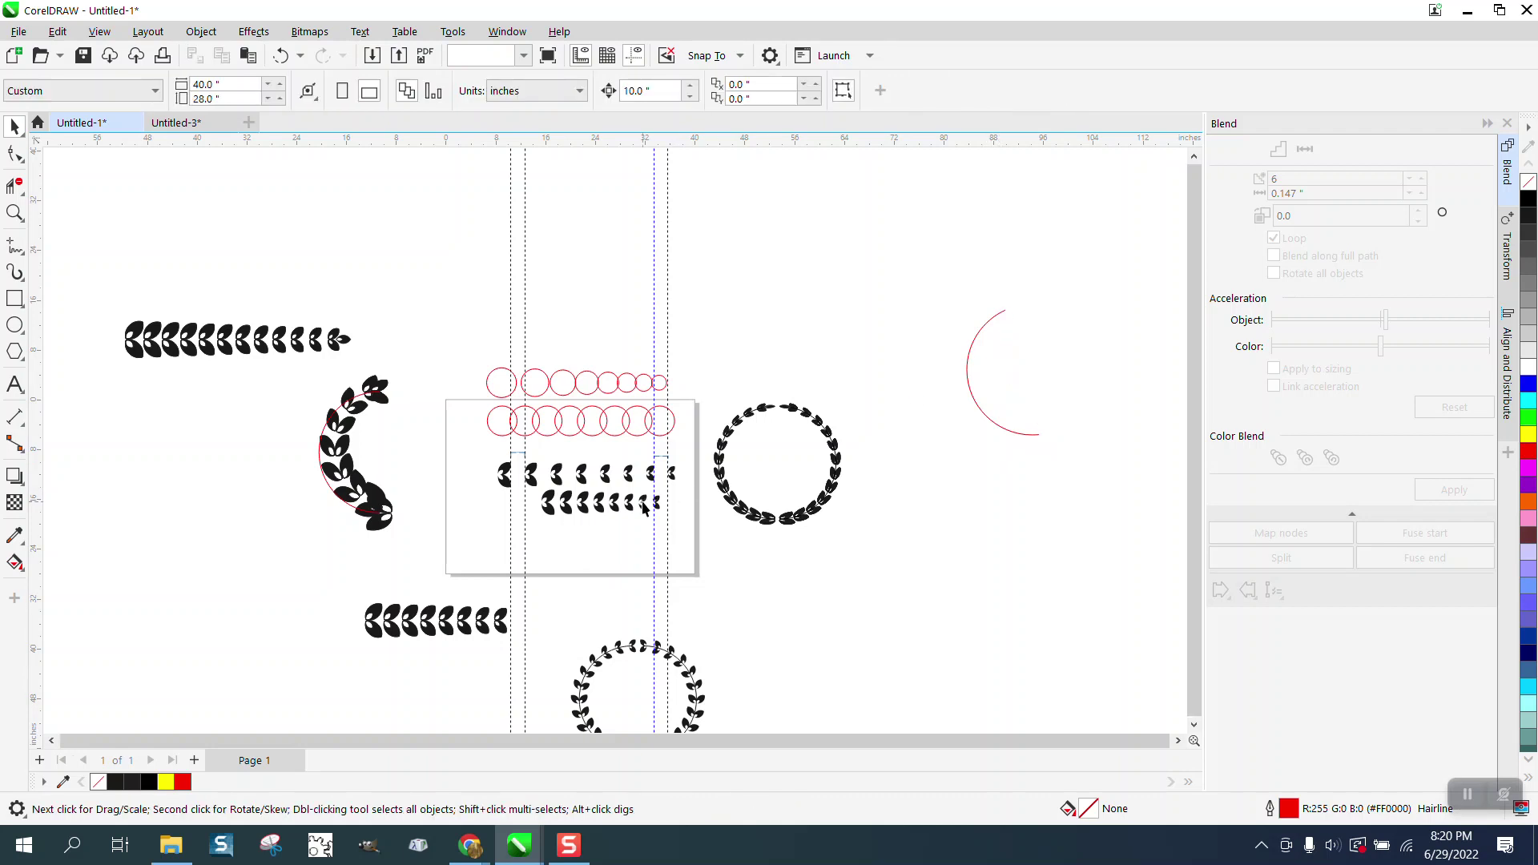
Fit the leaf blend to the half-circle arc with Blend along full path and Rotate all objects
left_click(646, 507)
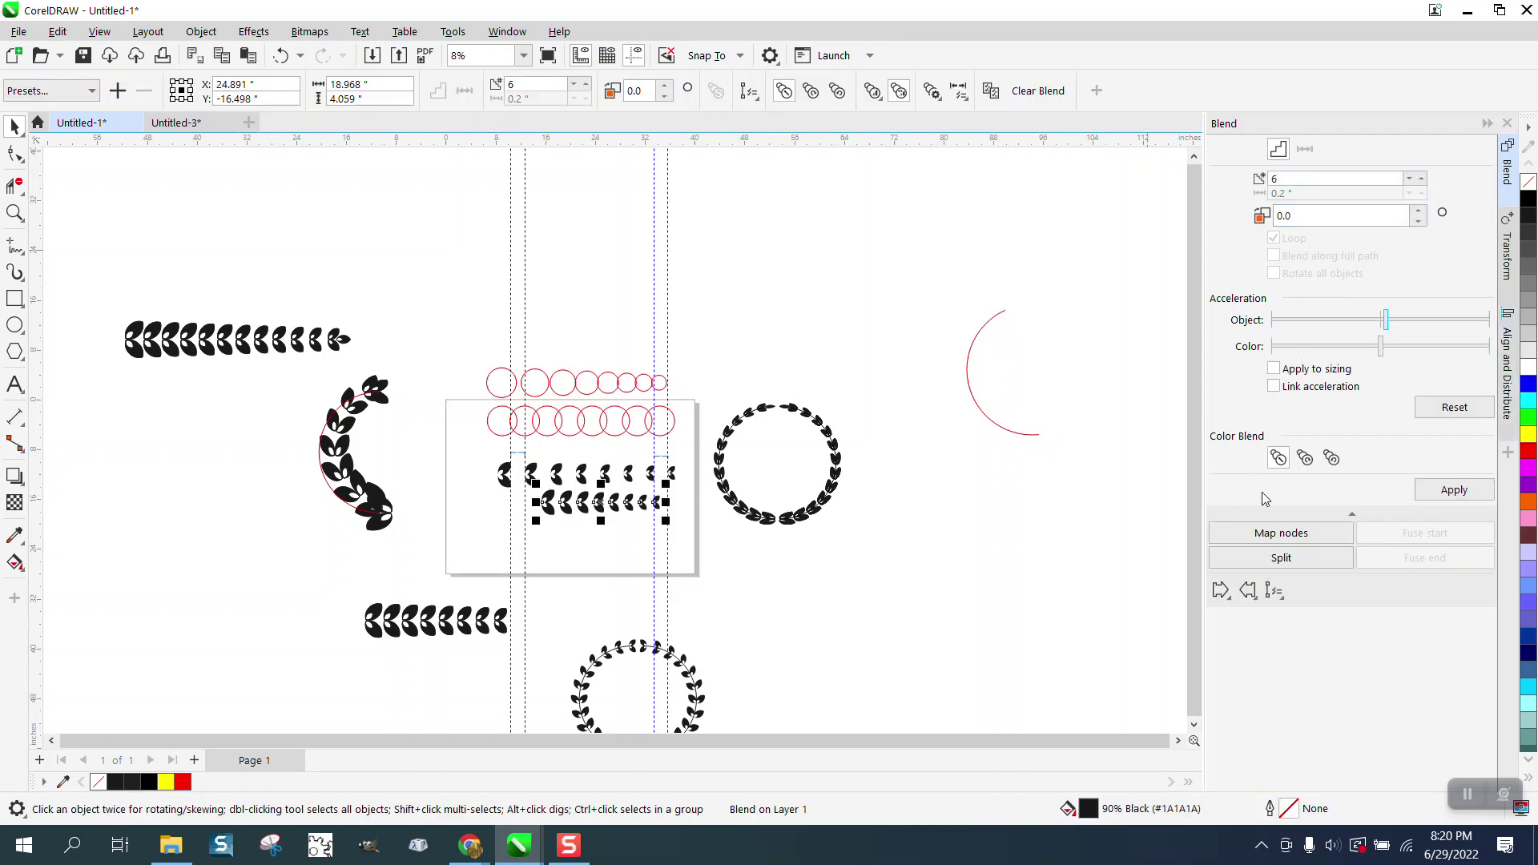
left_click(1273, 590)
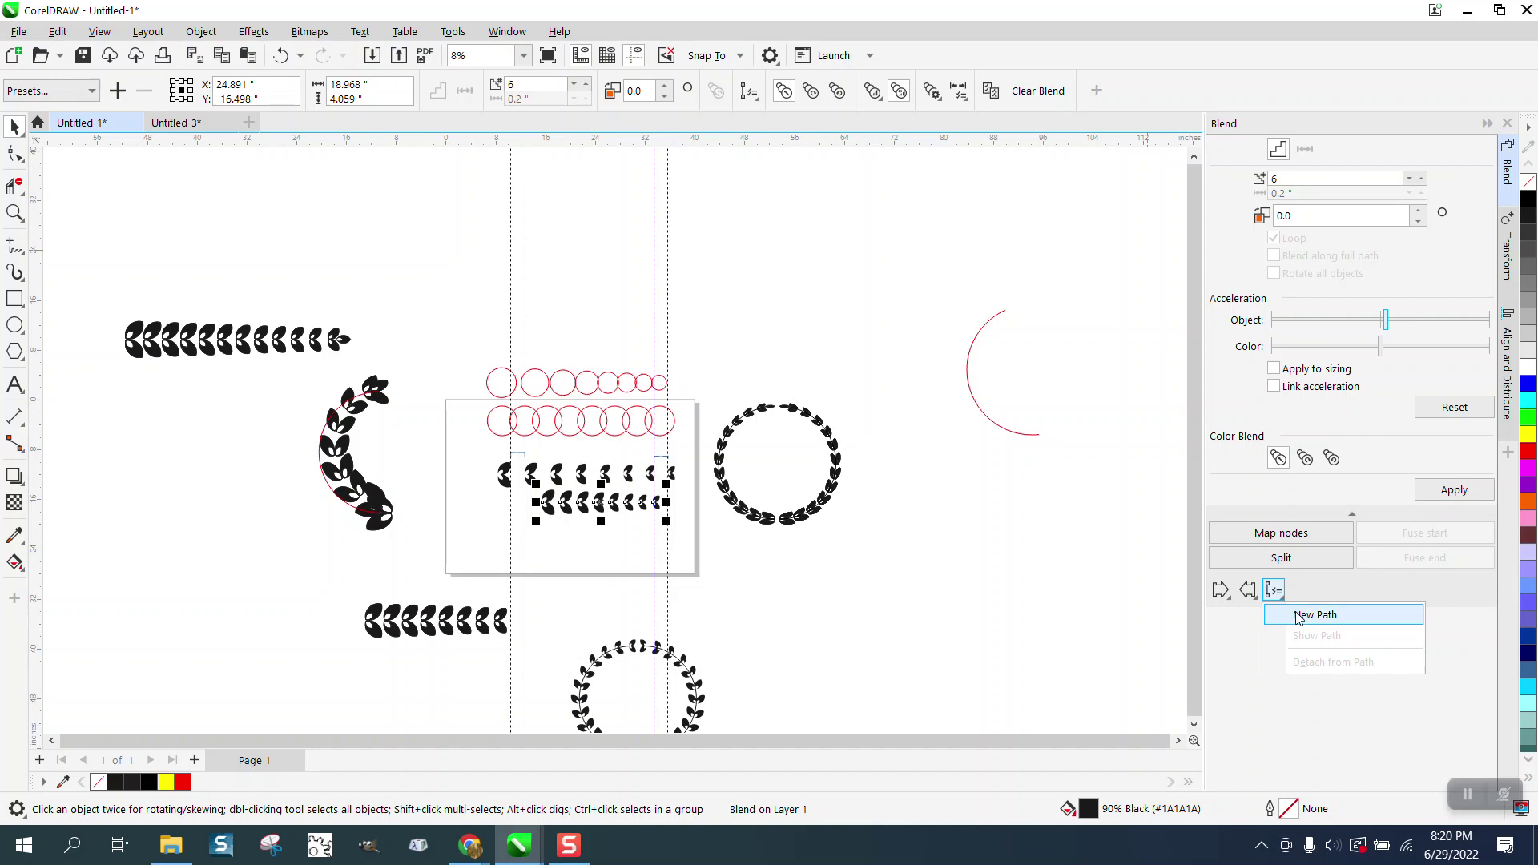
left_click(1298, 615)
left_click(1014, 437)
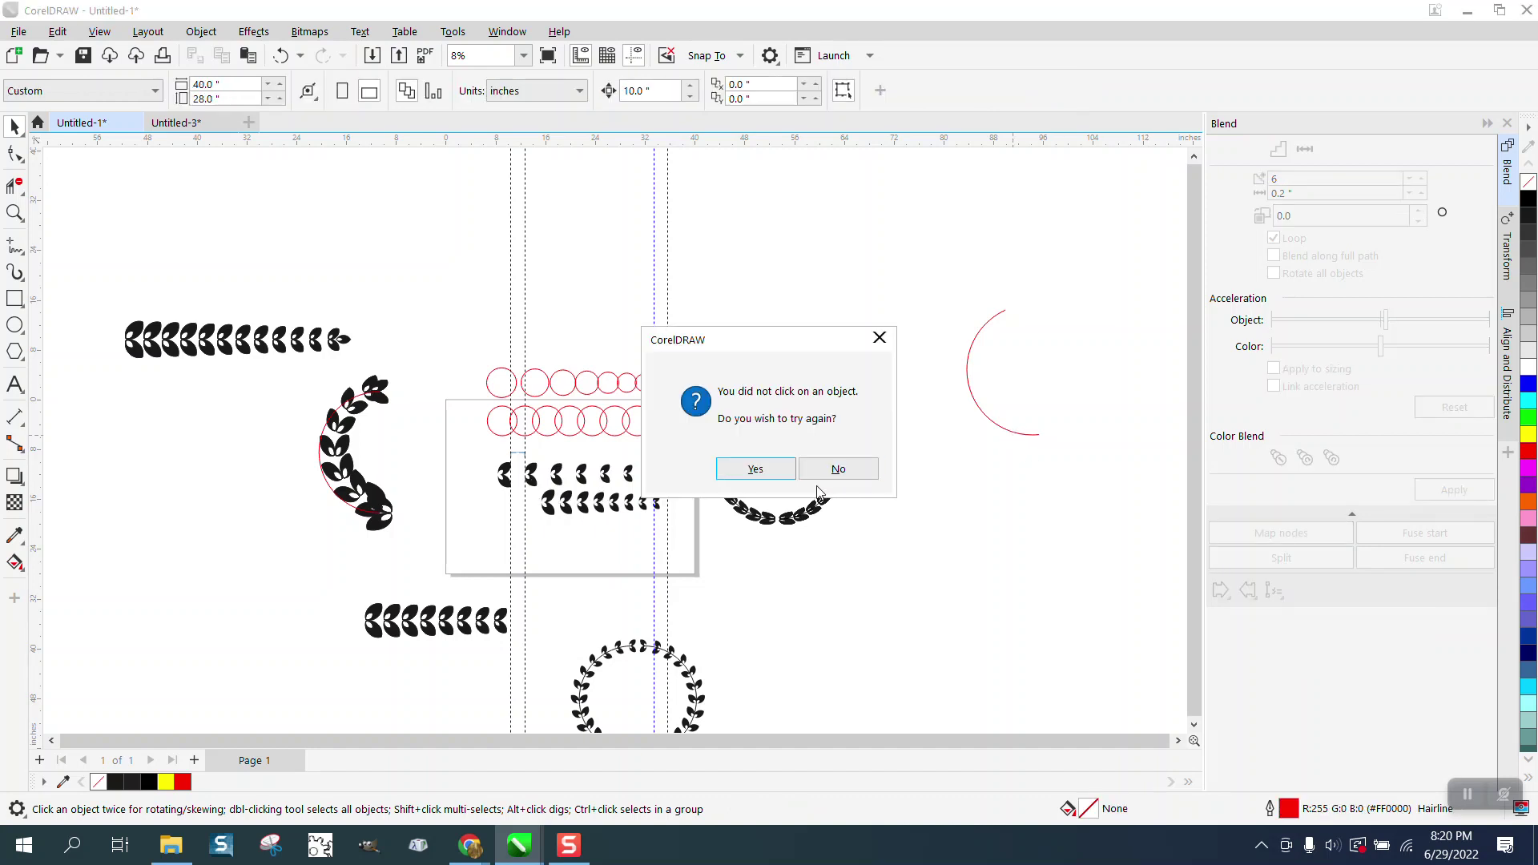
left_click(755, 469)
left_click(1016, 431)
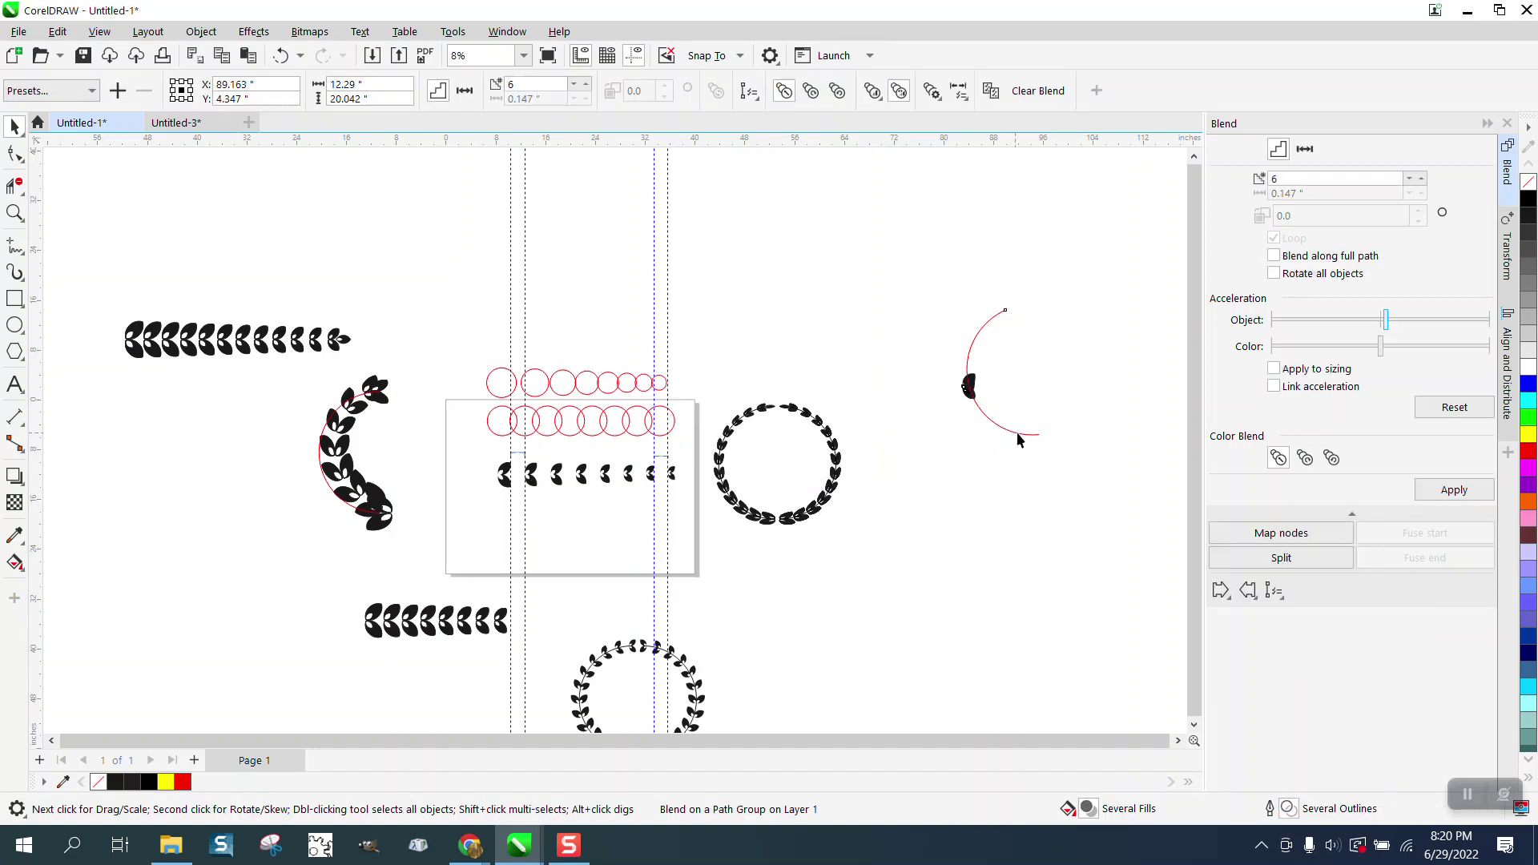
left_click(1274, 255)
left_click(1273, 273)
left_click(1454, 489)
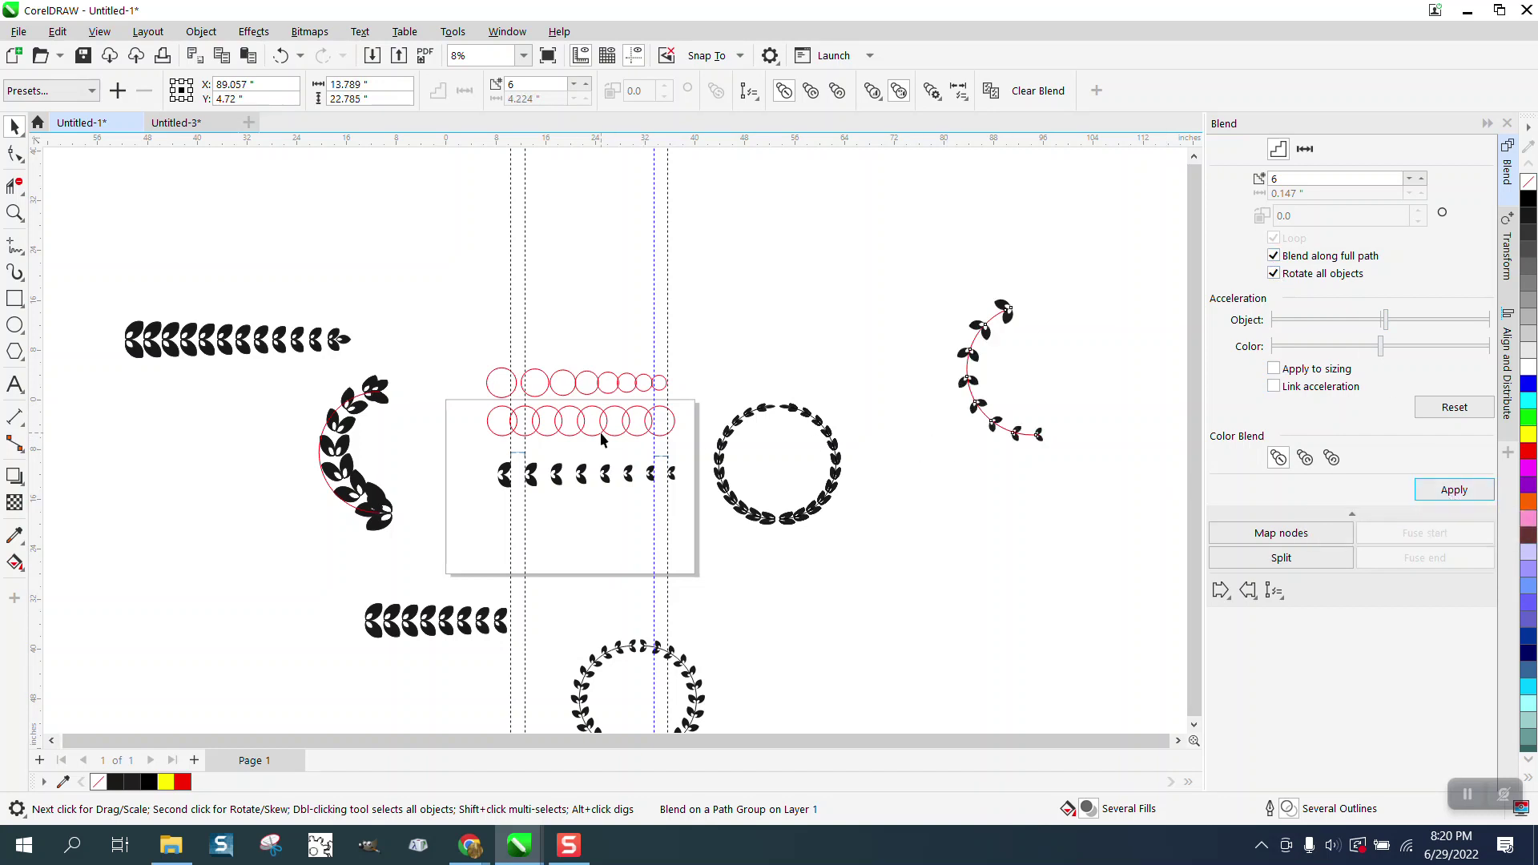
Select the curved leaf blend and zoom in on it
left_click_drag(895, 258, 965, 353)
left_click_drag(1124, 503, 1124, 502)
key("z")
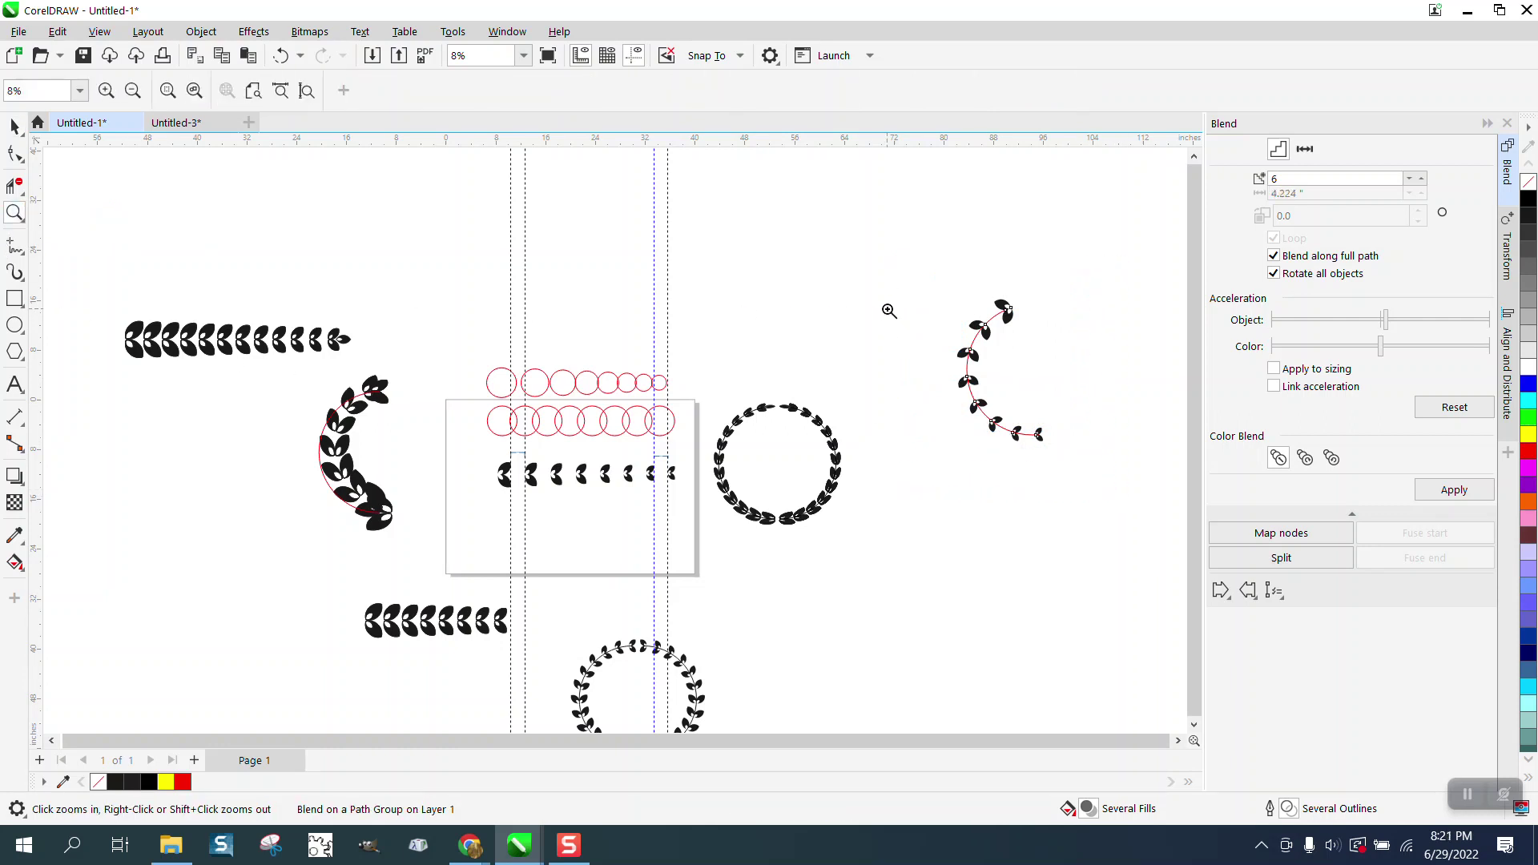
left_click_drag(913, 270, 1198, 541)
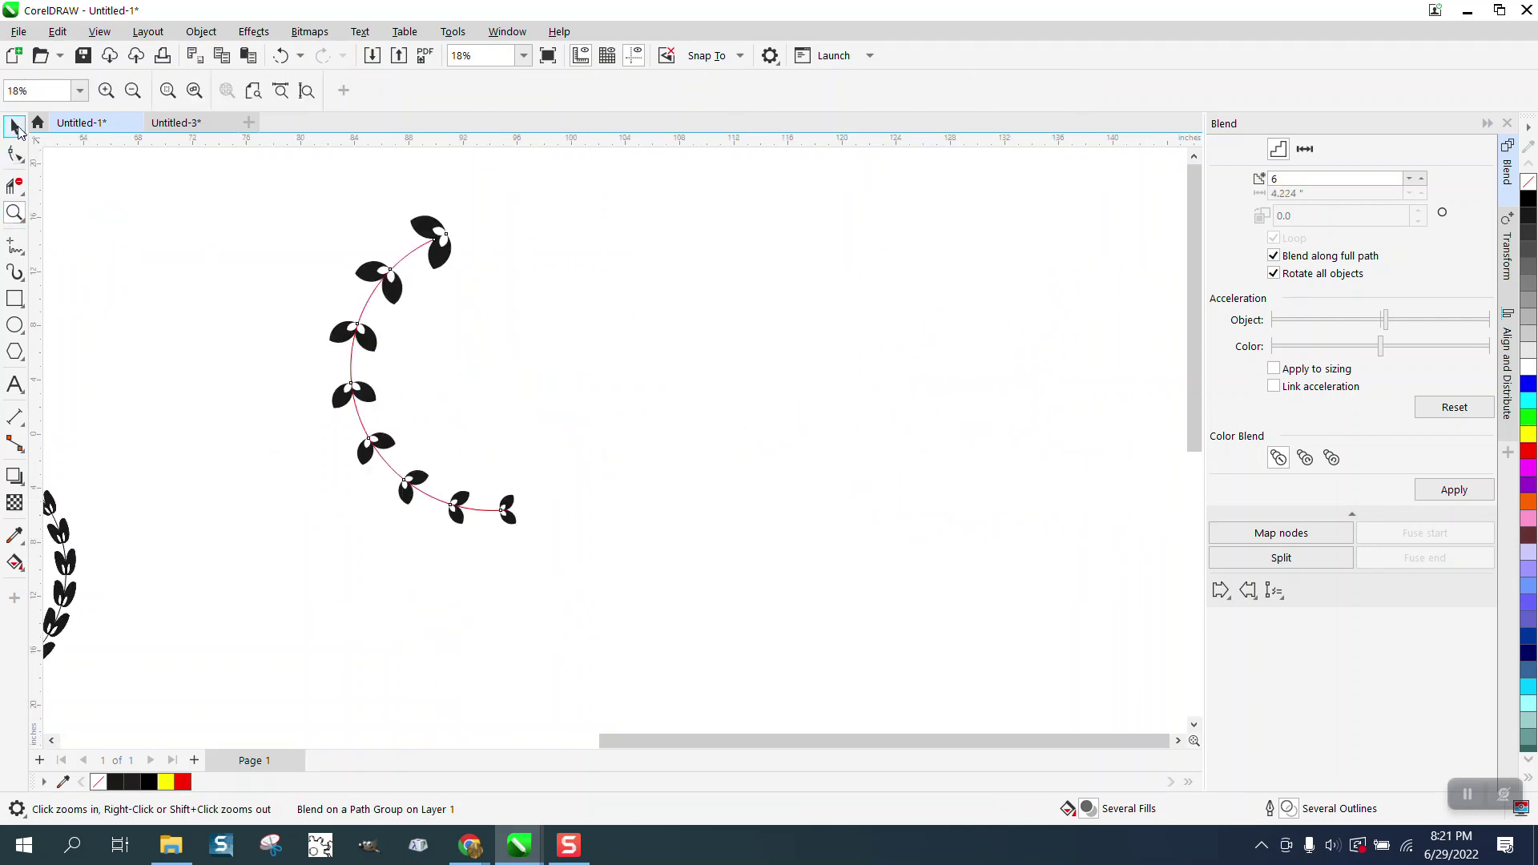
Undo the arc fit and drag the second leaf row out beside the empty red arc
key("space")
scroll(645, 271, "down", 3)
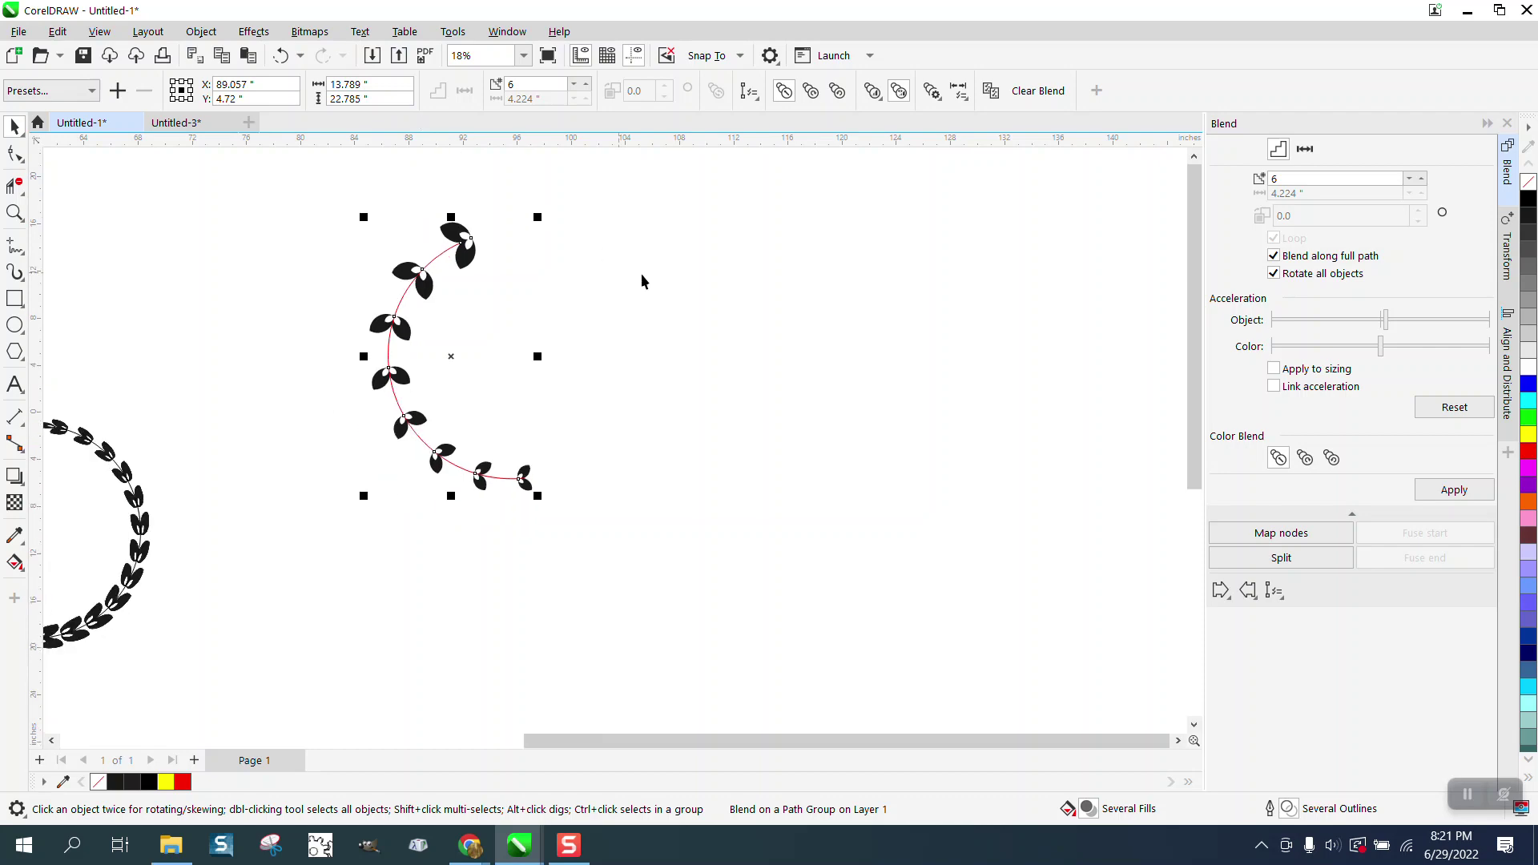
scroll(648, 261, "down", 2)
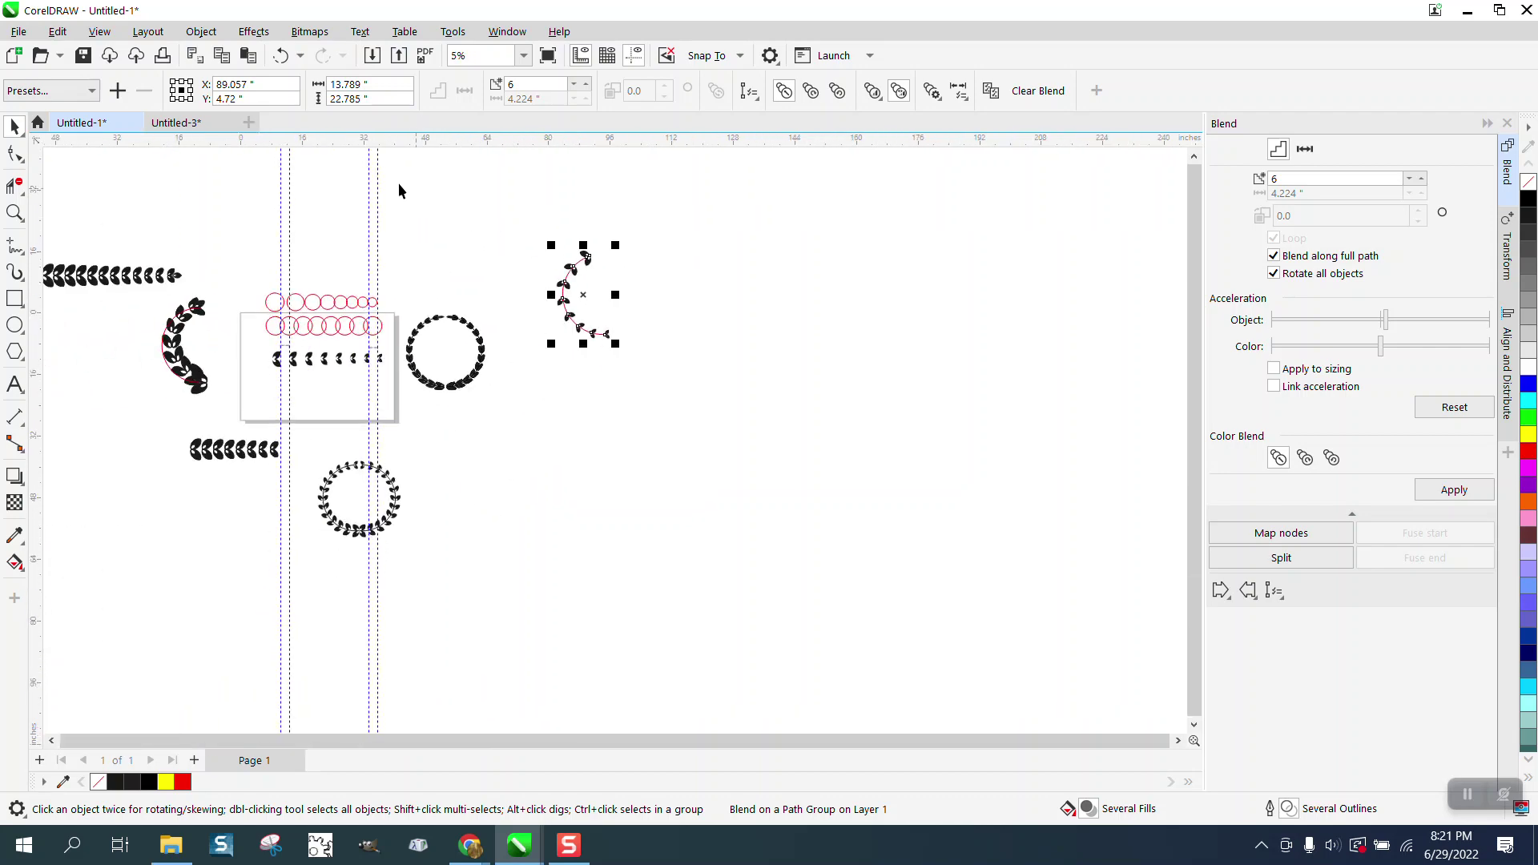
left_click(281, 56)
left_click(355, 404)
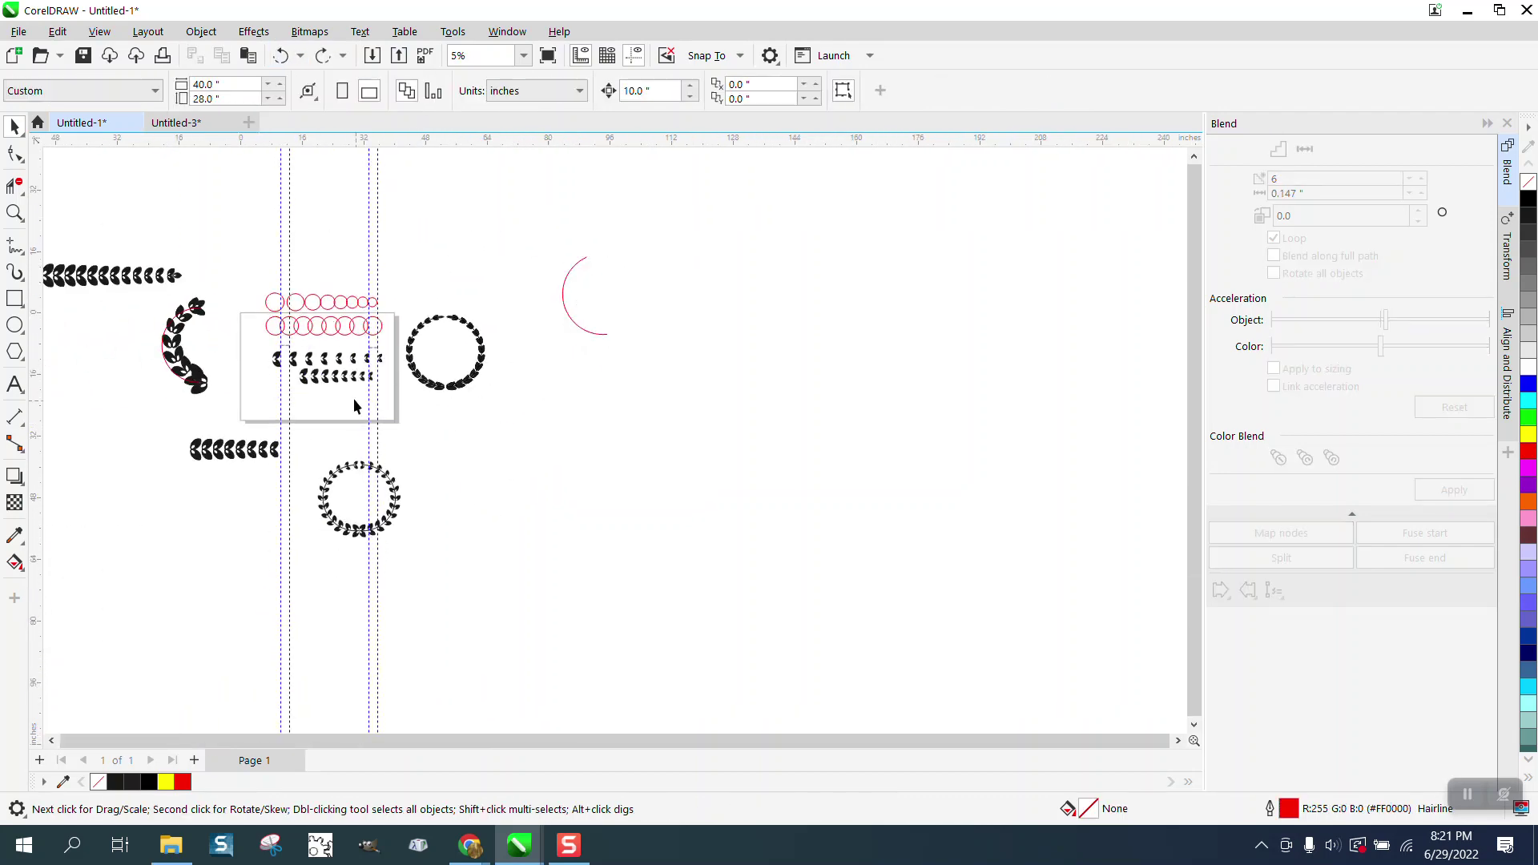
left_click_drag(350, 383, 498, 398)
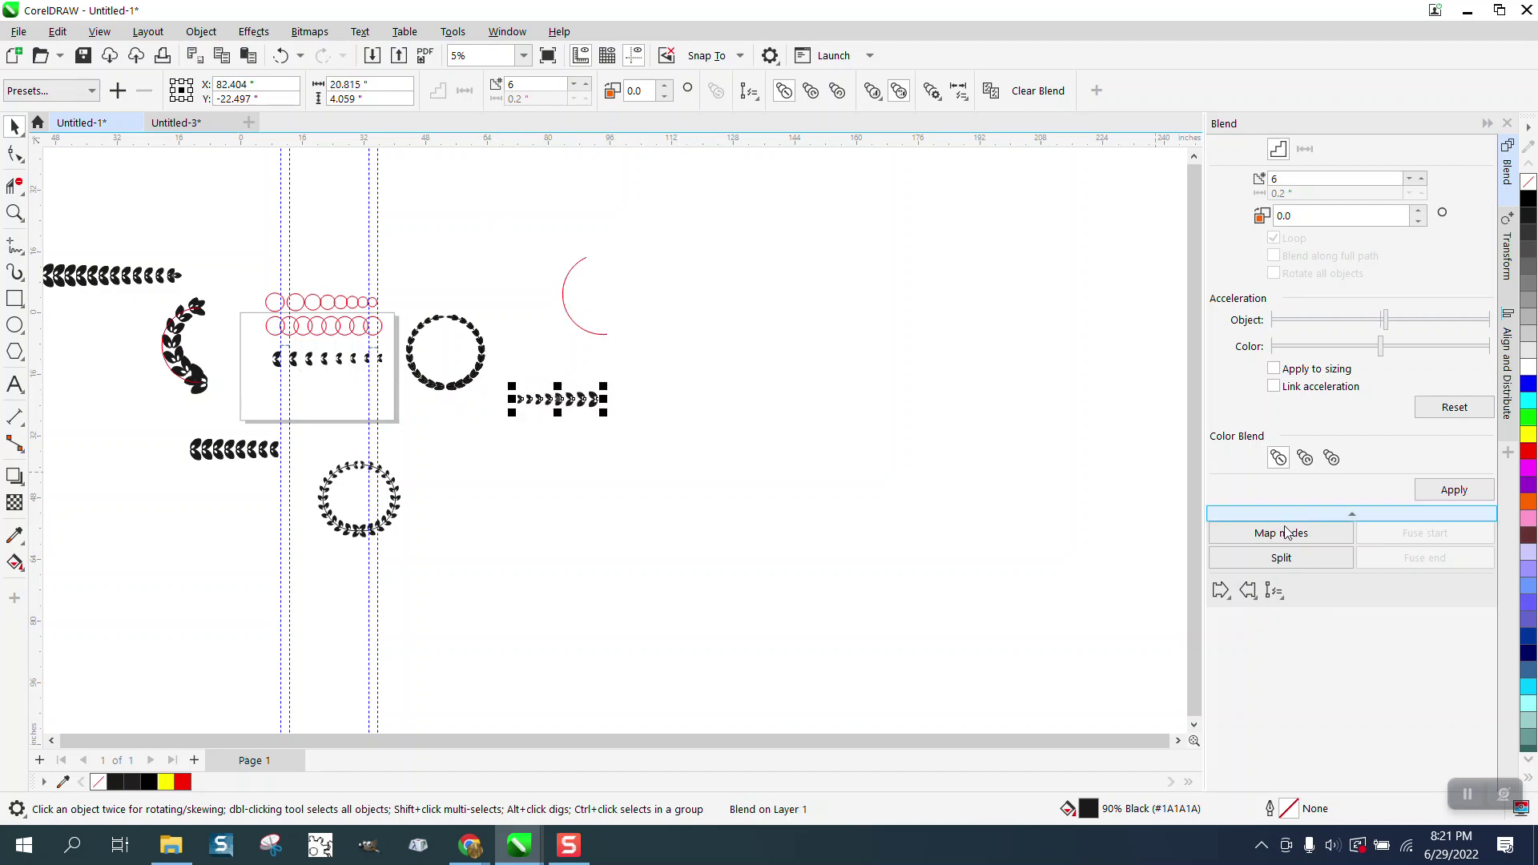
Fit the leaf blend to the half-circle arc as a new path with Rotate all objects on
left_click(1274, 599)
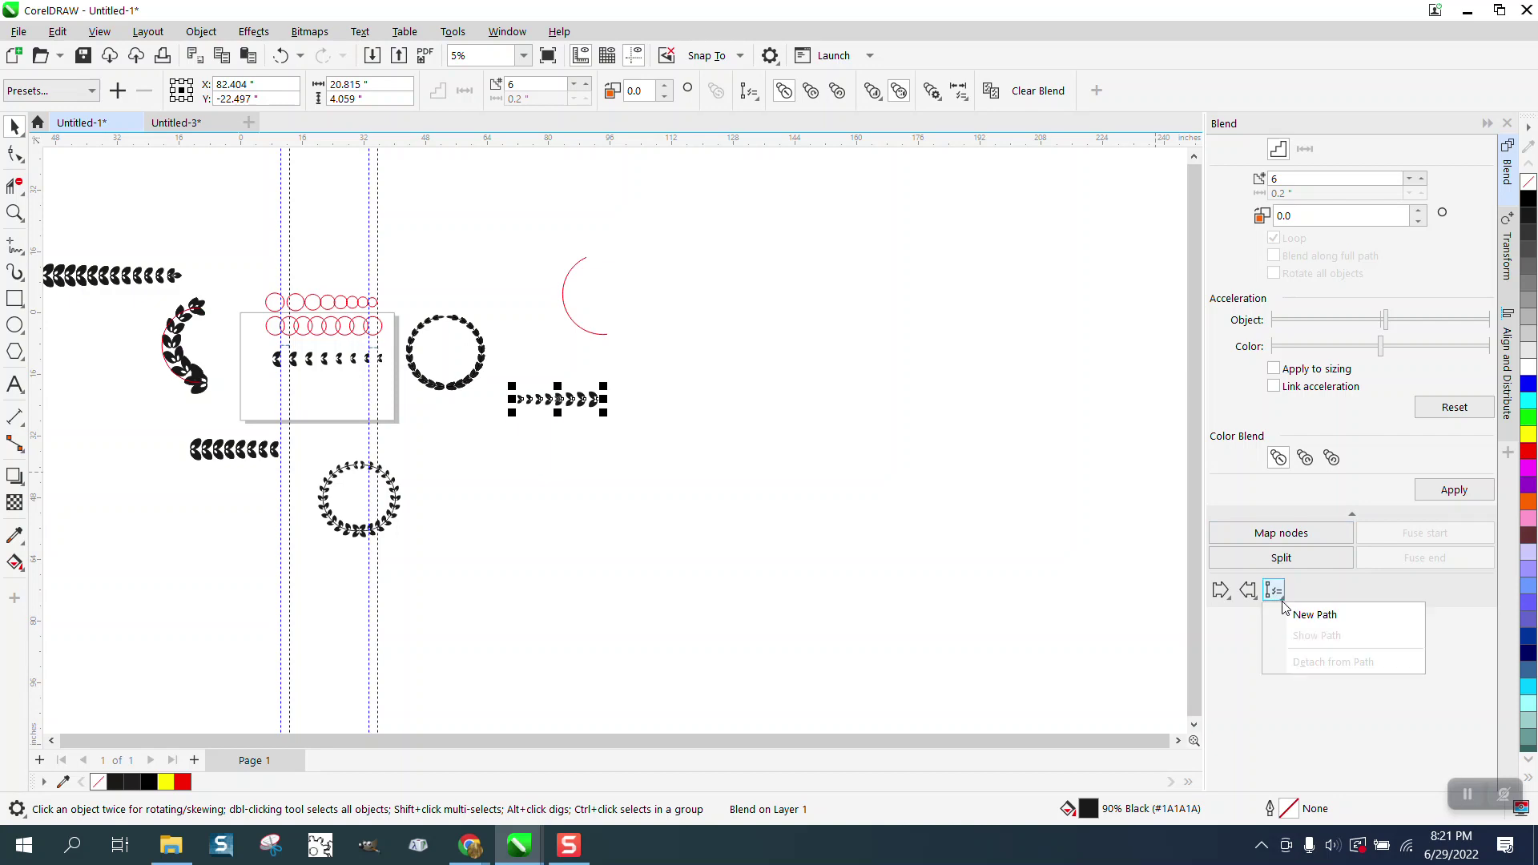
left_click(1313, 615)
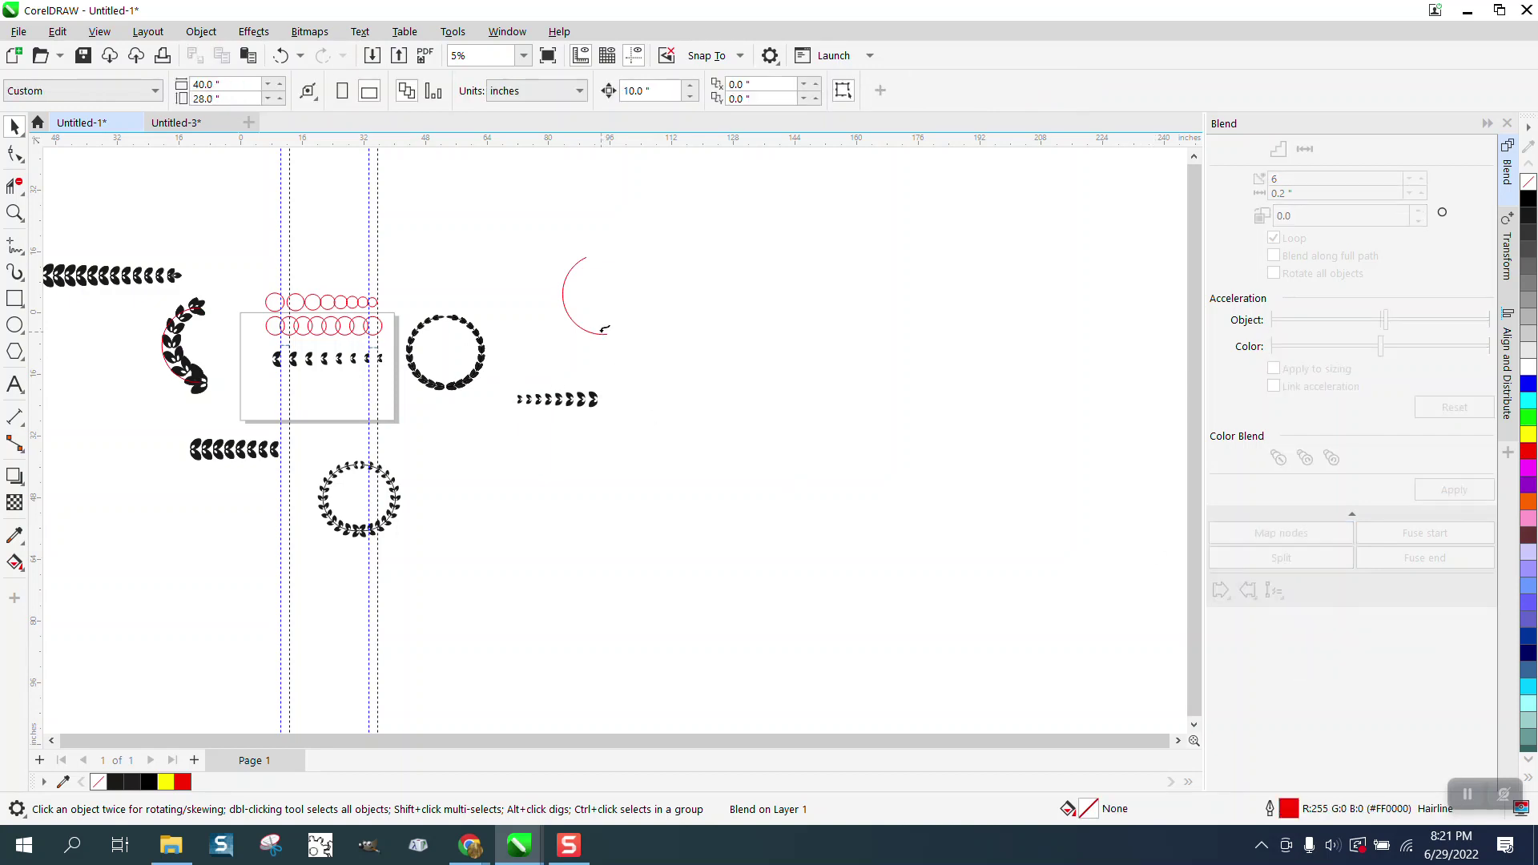
left_click(603, 329)
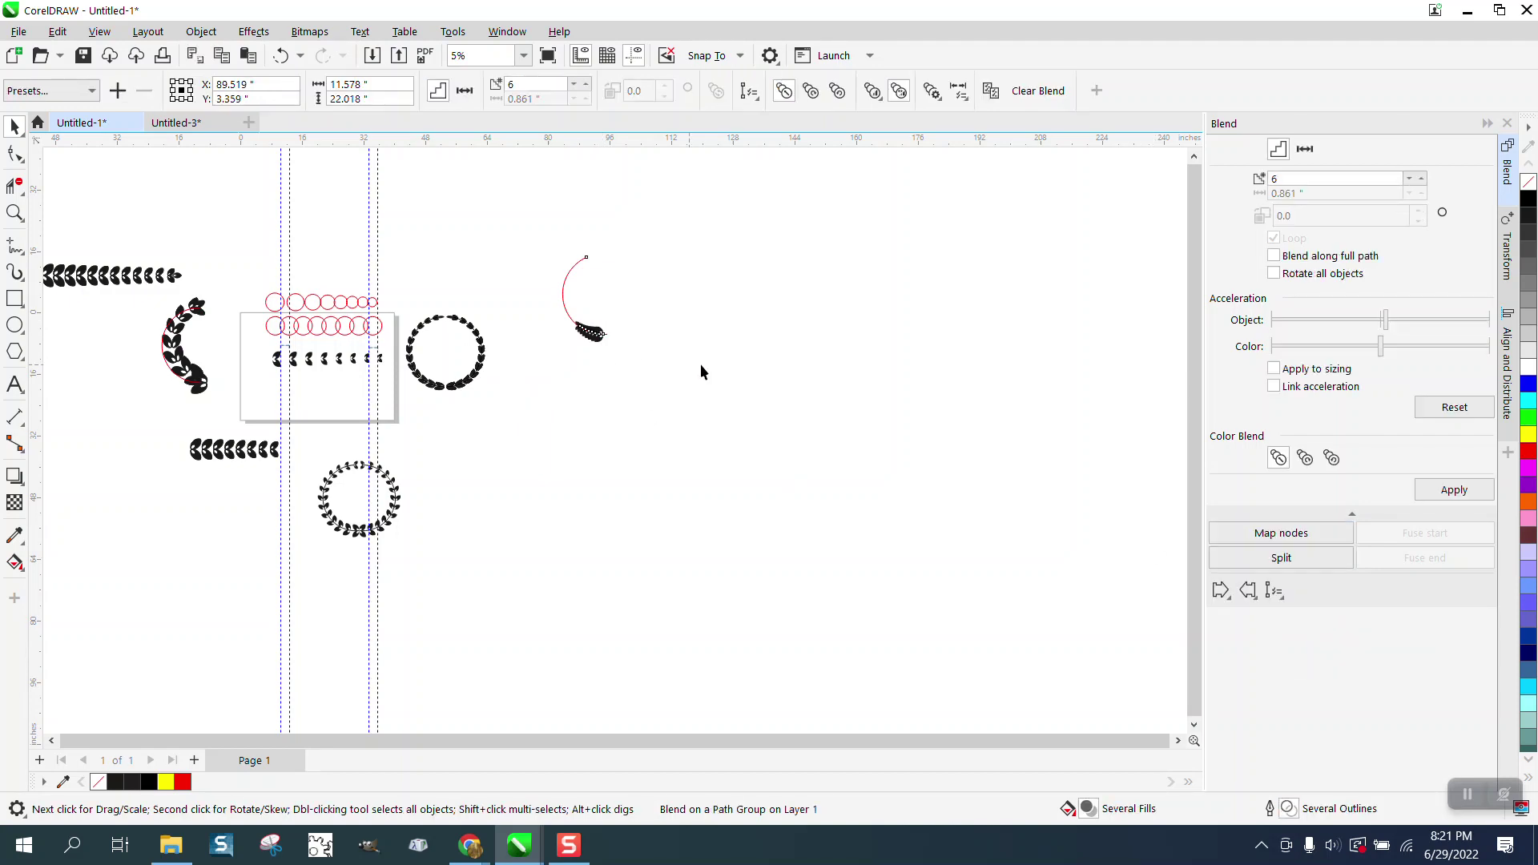
left_click(1274, 272)
left_click(1454, 492)
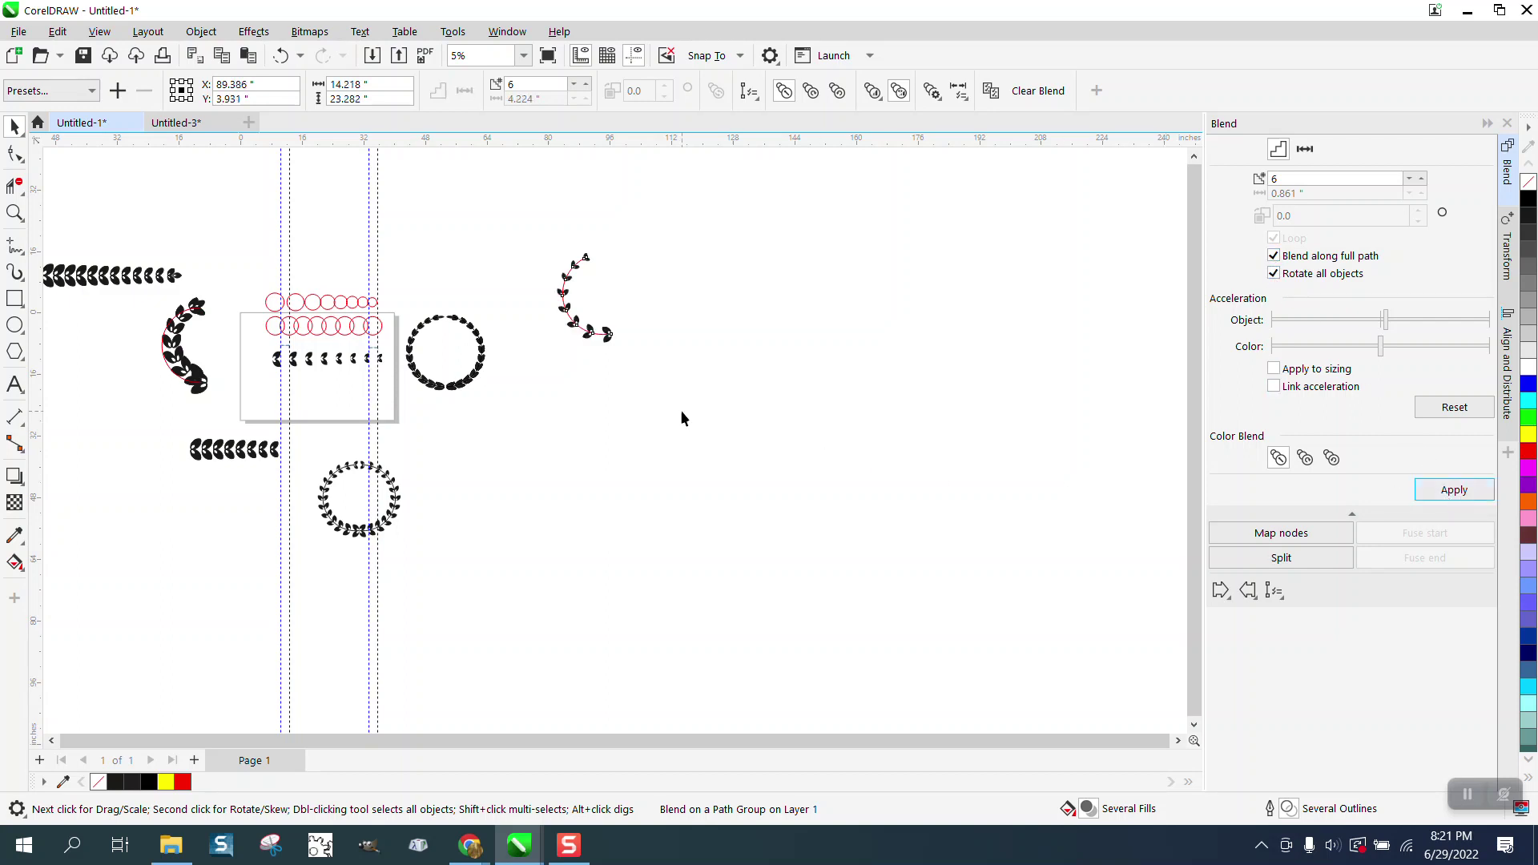
Zoom in to frame the curved leaf blend
left_click(14, 212)
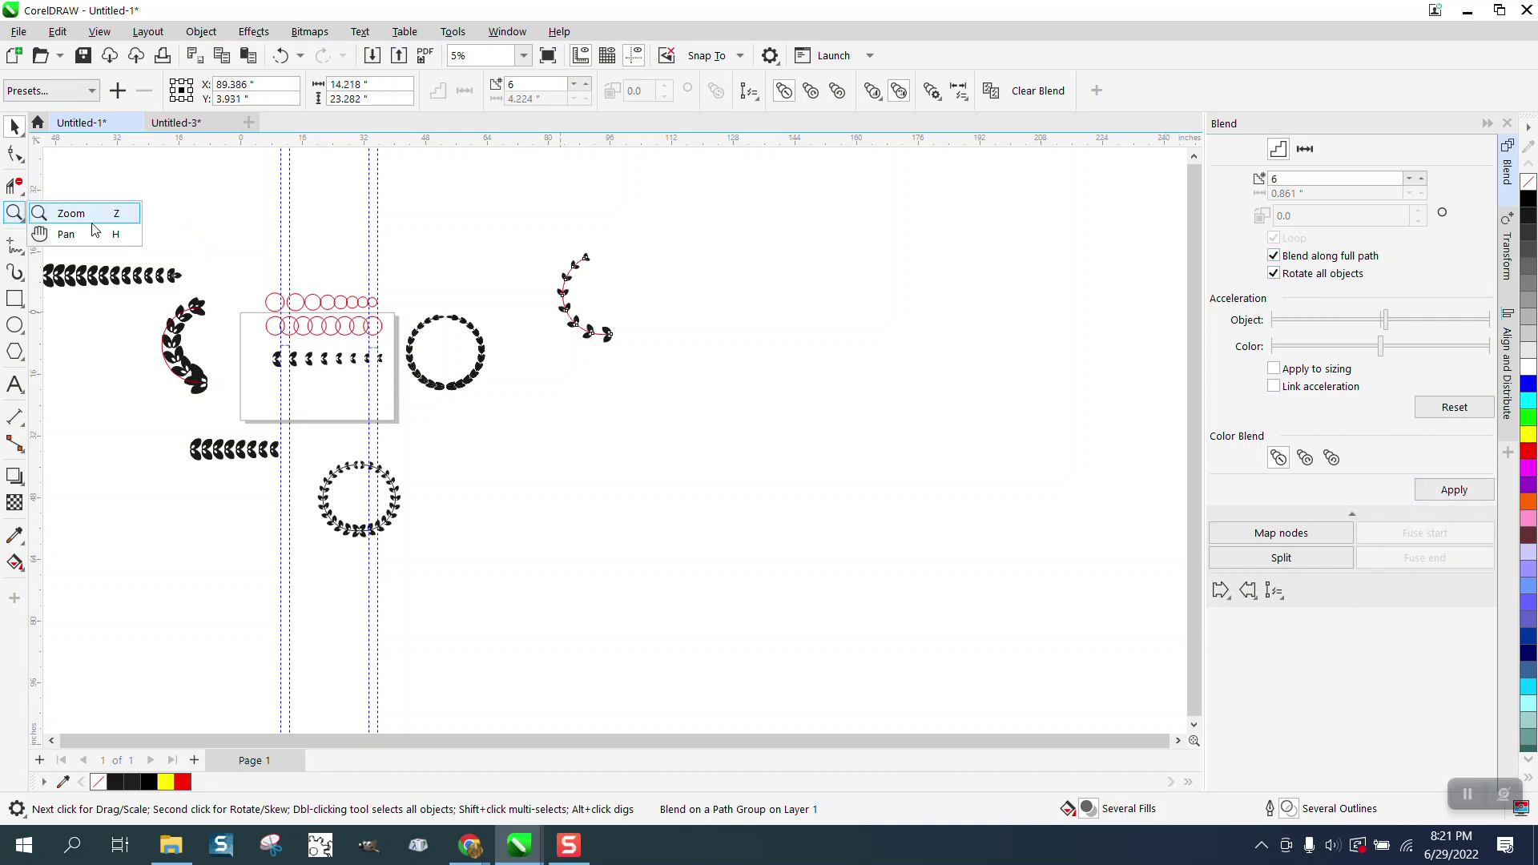
left_click(549, 270)
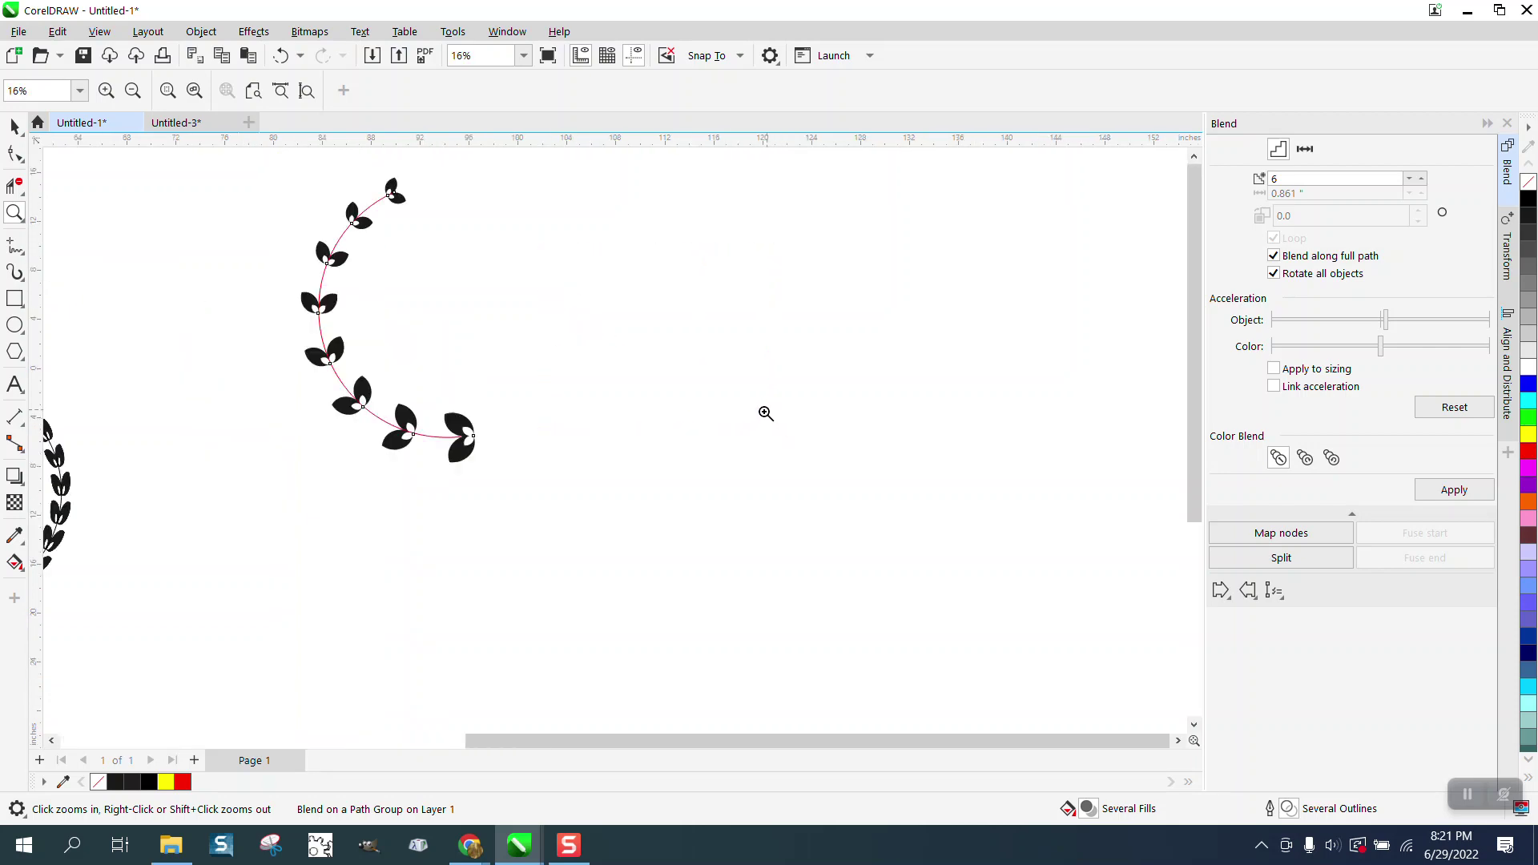
right_click(764, 414)
left_click_drag(602, 337, 726, 447)
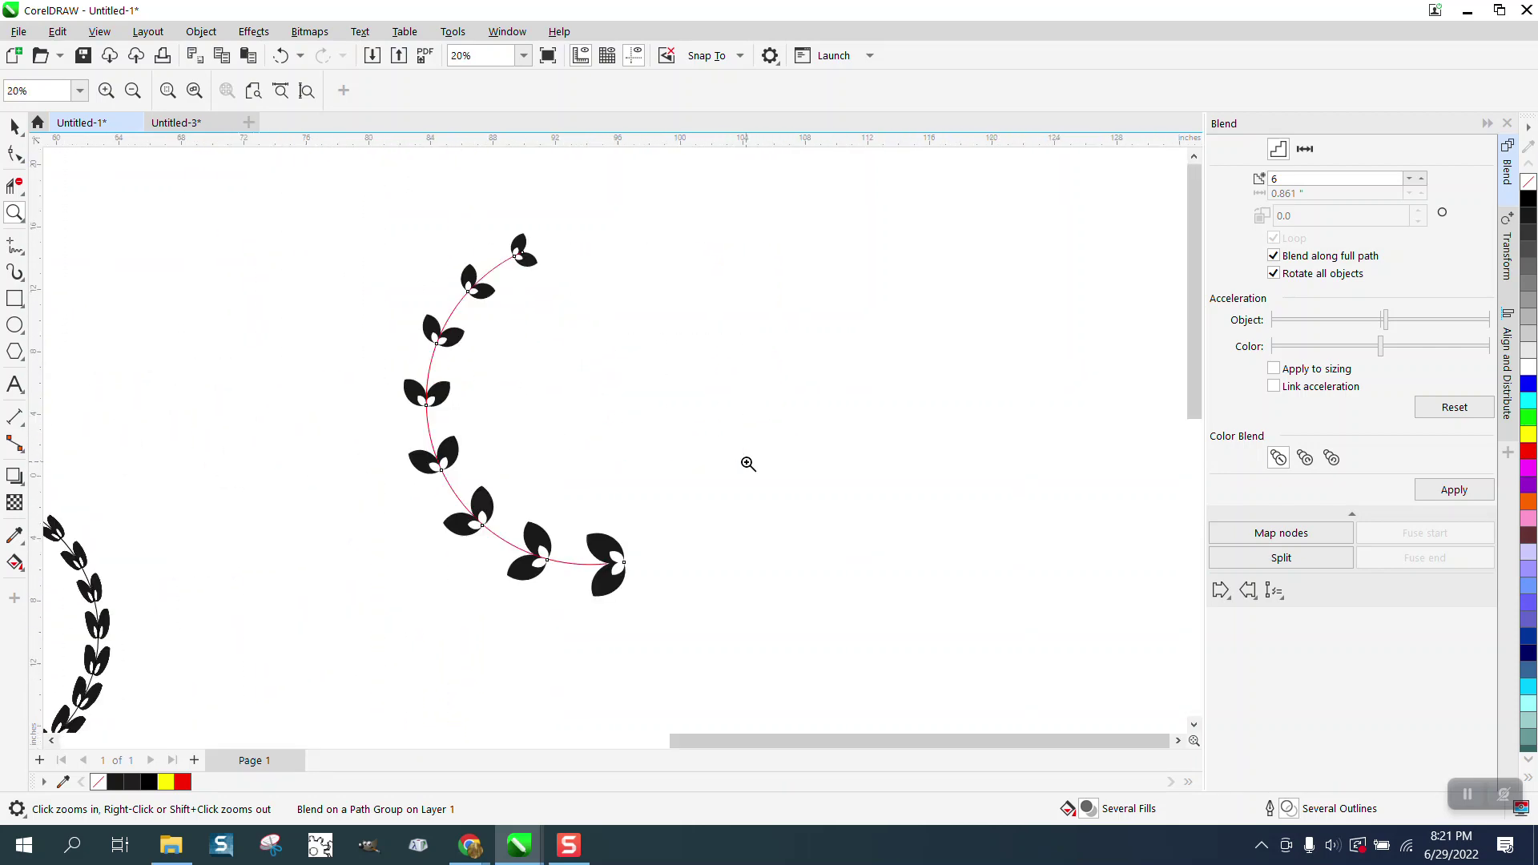